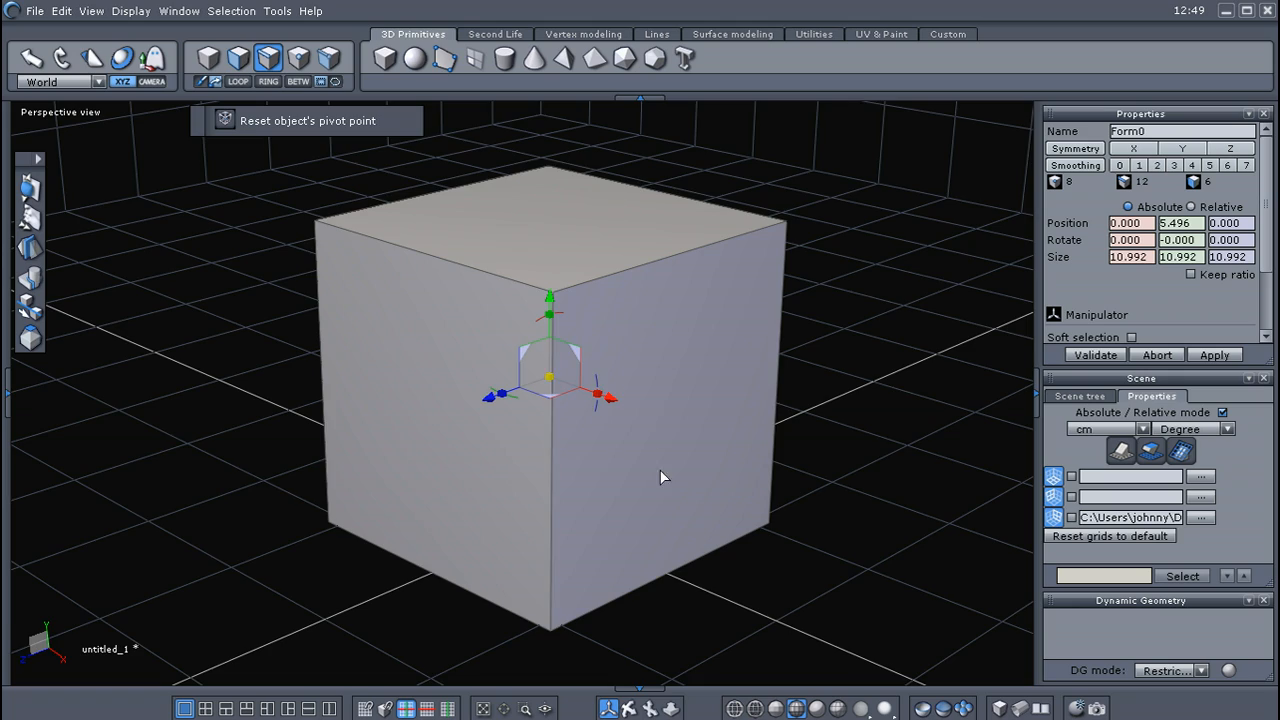
# Examine the cube from several angles and distances in the perspective view
pyautogui.moveTo(663, 477); pyautogui.dragTo(625, 537, button='right')
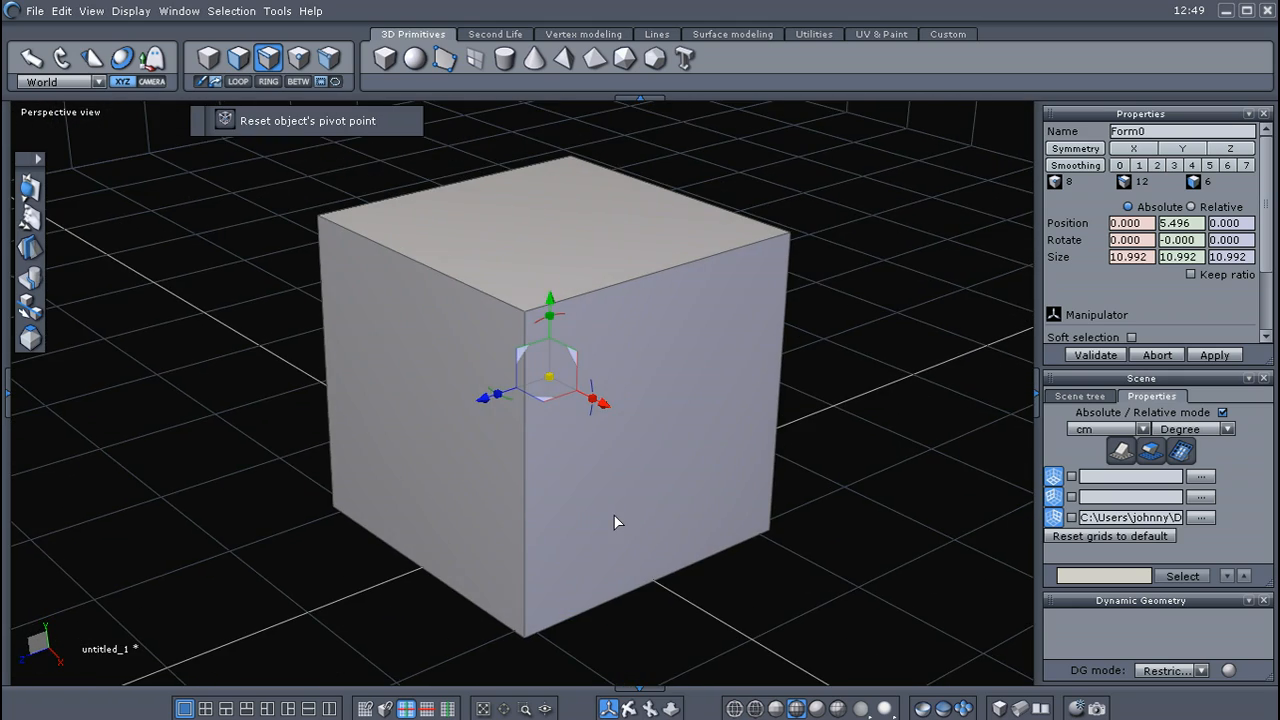
pyautogui.moveTo(616, 515); pyautogui.dragTo(633, 517, button='middle')
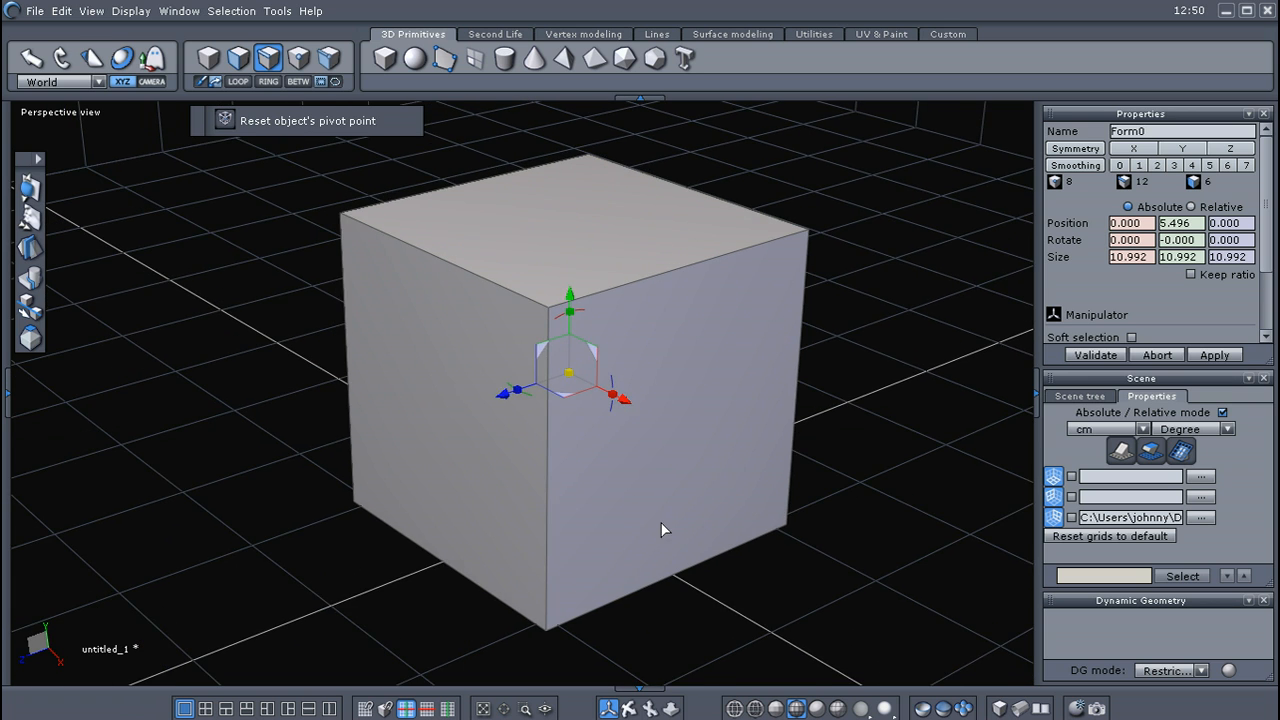
pyautogui.moveTo(661, 530); pyautogui.dragTo(653, 487, button='right')
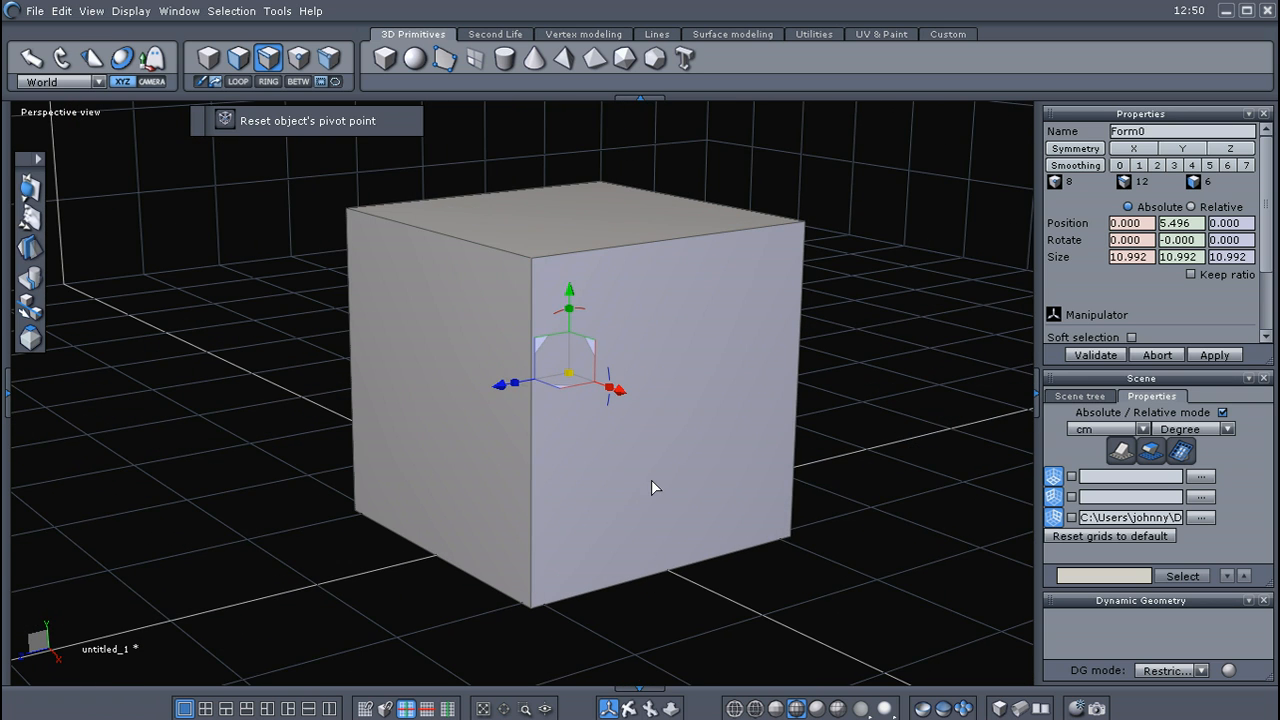
pyautogui.moveTo(652, 480); pyautogui.dragTo(643, 485, button='middle')
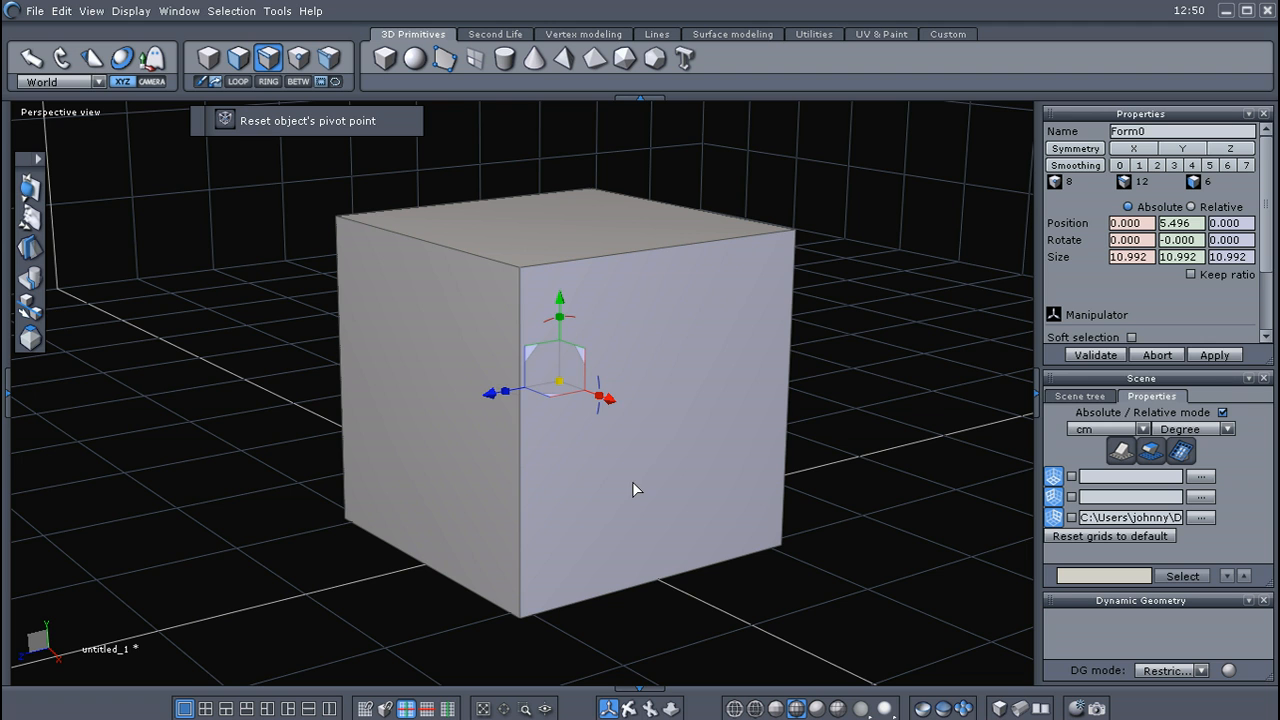
pyautogui.moveTo(635, 482); pyautogui.dragTo(687, 474, button='right')
pyautogui.moveTo(637, 498); pyautogui.dragTo(619, 479, button='middle')
pyautogui.scroll(-3, 630, 477)
pyautogui.moveTo(648, 487)
pyautogui.mouseDown(button='right')
pyautogui.moveTo(558, 445)
pyautogui.moveTo(668, 485)
pyautogui.mouseUp(button='right')
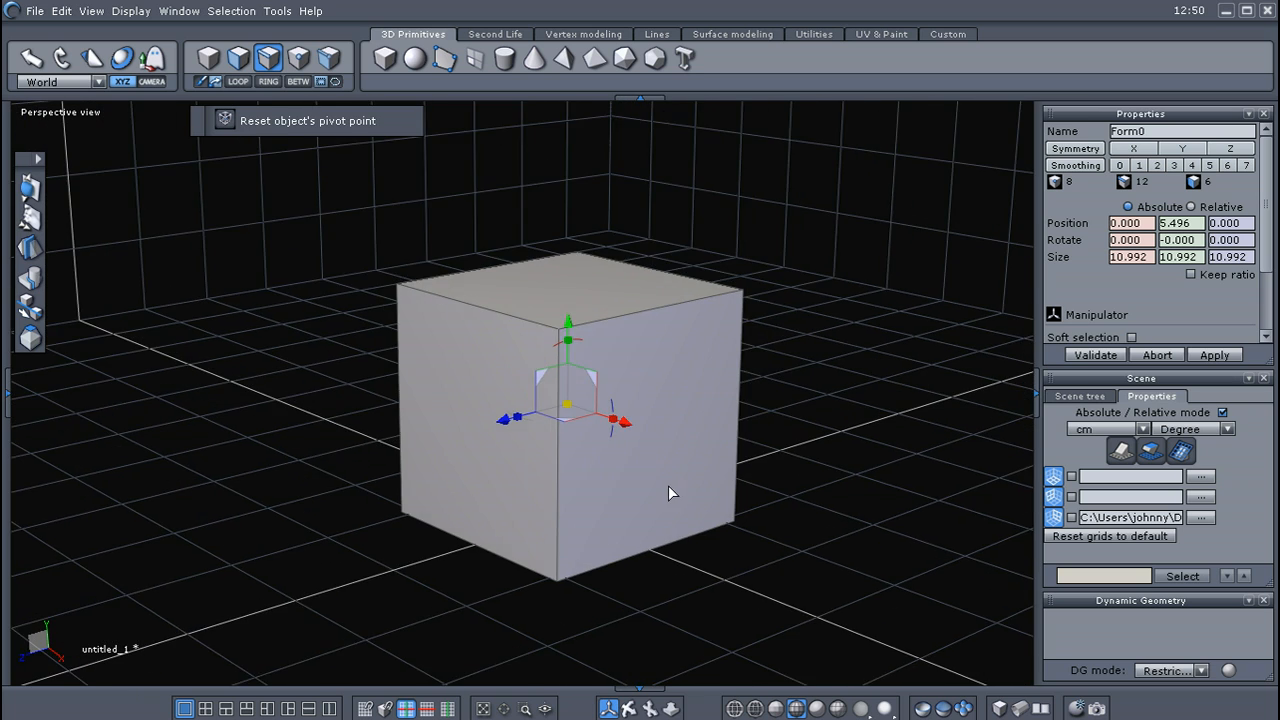
pyautogui.scroll(3, 622, 487)
pyautogui.scroll(-2, 622, 486)
pyautogui.moveTo(622, 485); pyautogui.dragTo(634, 495, button='middle')
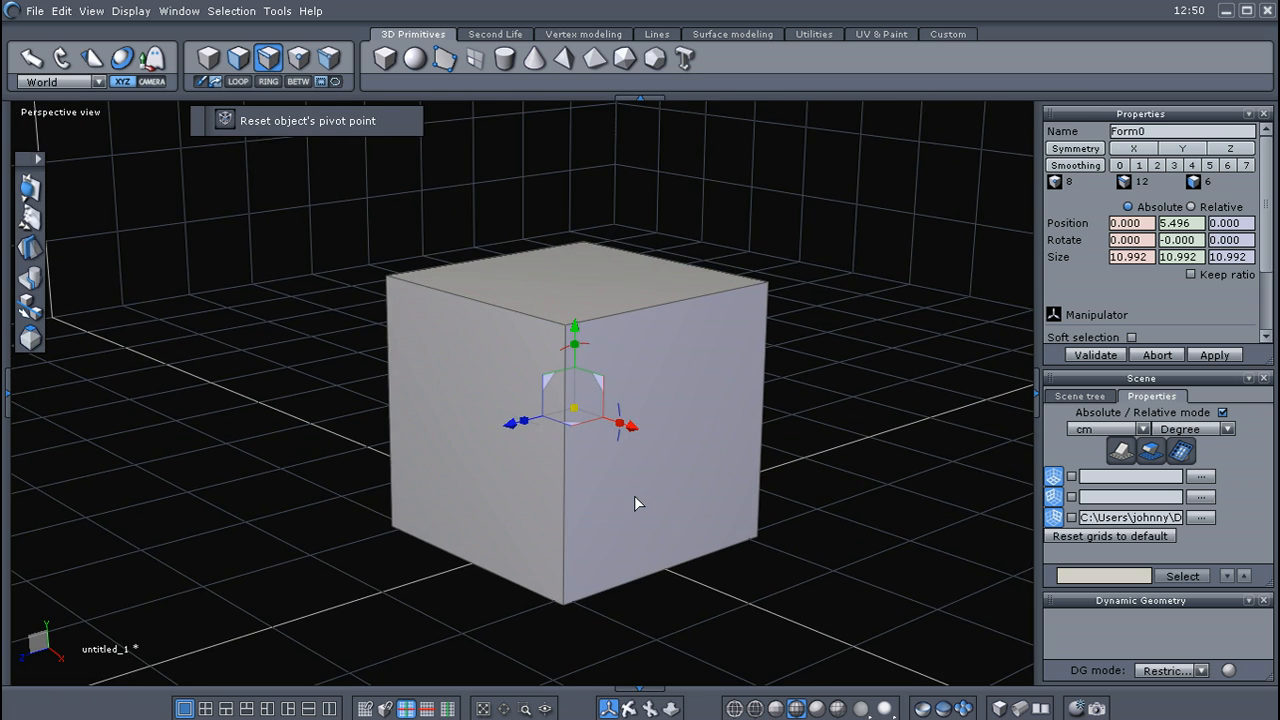
pyautogui.scroll(3, 634, 495)
pyautogui.scroll(-1, 634, 495)
pyautogui.moveTo(641, 493); pyautogui.dragTo(678, 493, button='right')
pyautogui.scroll(3, 678, 493)
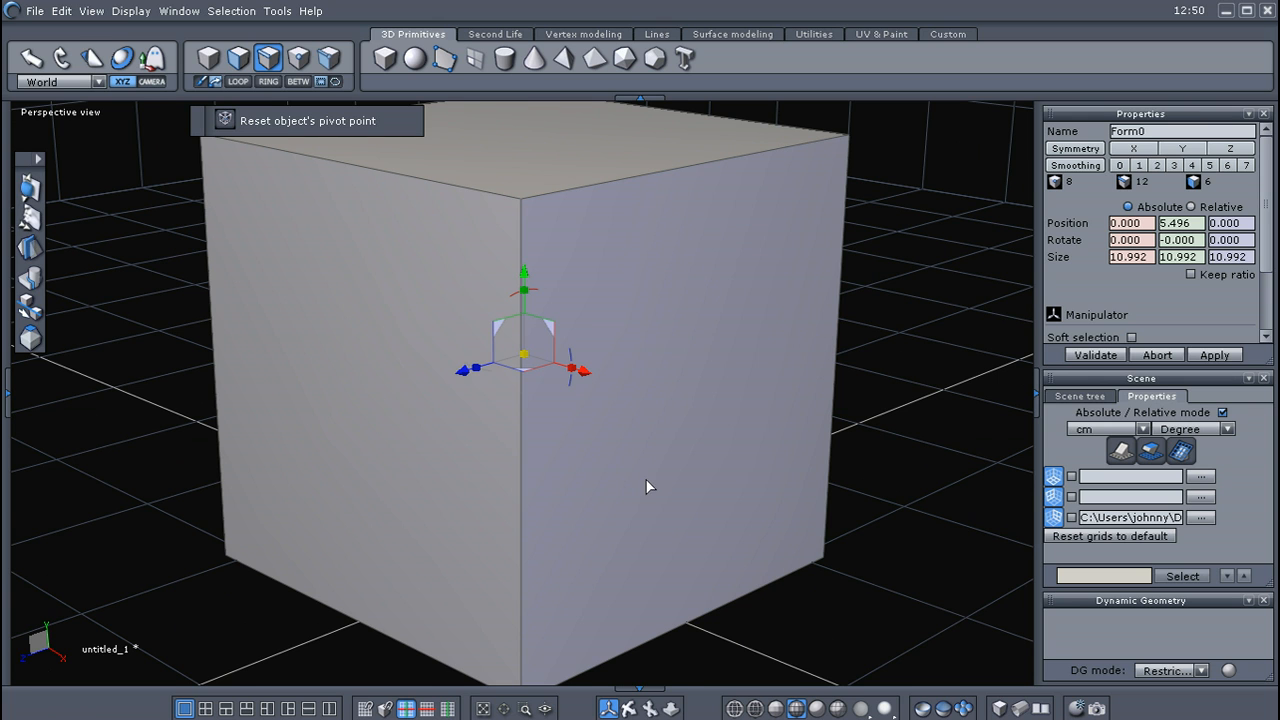
pyautogui.scroll(-3, 645, 475)
pyautogui.moveTo(660, 468)
pyautogui.mouseDown(button='right')
pyautogui.moveTo(635, 439)
pyautogui.moveTo(712, 452)
pyautogui.moveTo(652, 457)
pyautogui.moveTo(649, 467)
pyautogui.moveTo(671, 449)
pyautogui.moveTo(705, 451)
pyautogui.moveTo(666, 470)
pyautogui.mouseUp(button='right')
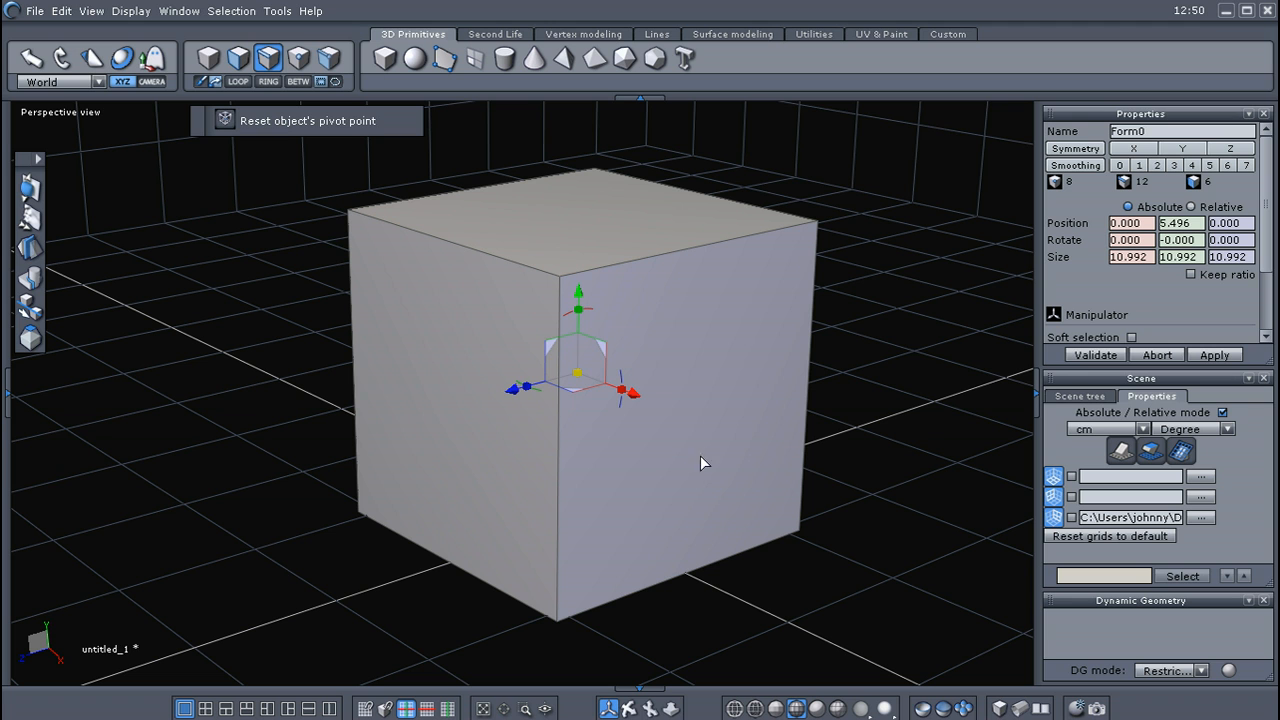
pyautogui.moveTo(698, 456)
pyautogui.mouseDown(button='right')
pyautogui.moveTo(651, 443)
pyautogui.moveTo(654, 460)
pyautogui.moveTo(589, 466)
pyautogui.moveTo(710, 451)
pyautogui.moveTo(703, 463)
pyautogui.moveTo(674, 449)
pyautogui.moveTo(717, 443)
pyautogui.moveTo(694, 449)
pyautogui.moveTo(697, 433)
pyautogui.mouseUp(button='right')
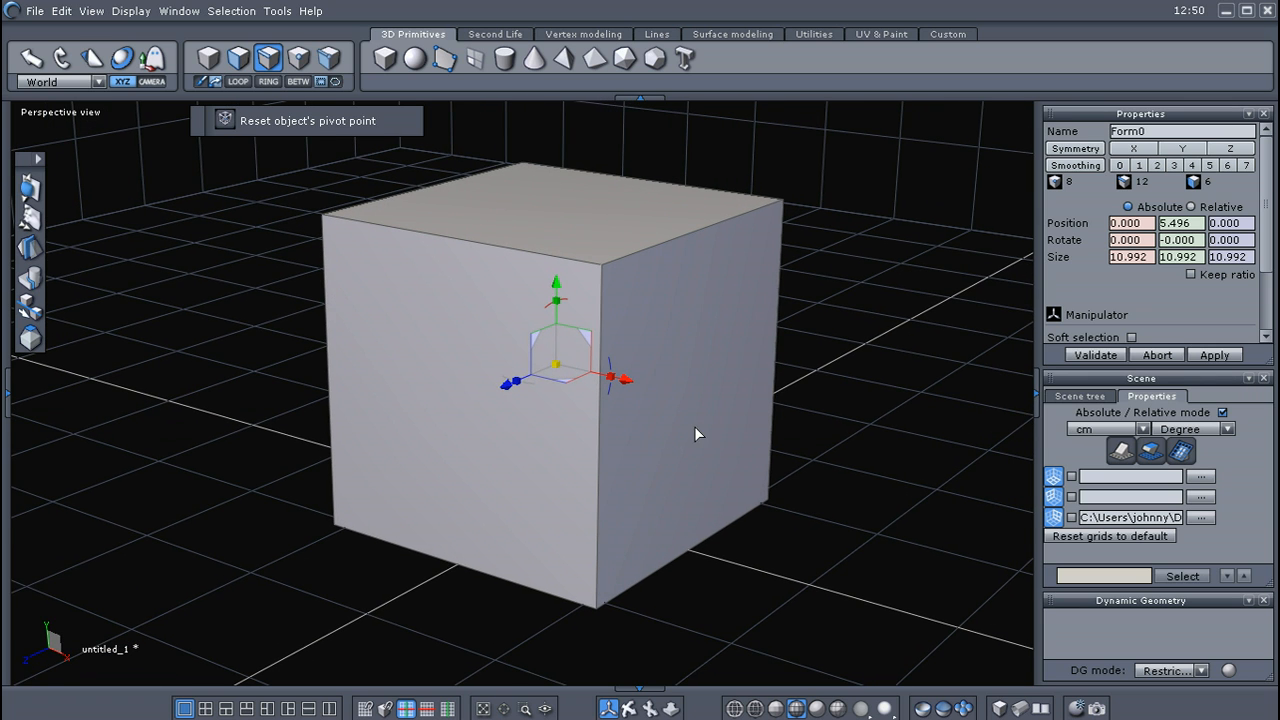
# Set the cube's pivot point to its bottom corner at the far end of the right-hand face
pyautogui.rightClick(688, 307)
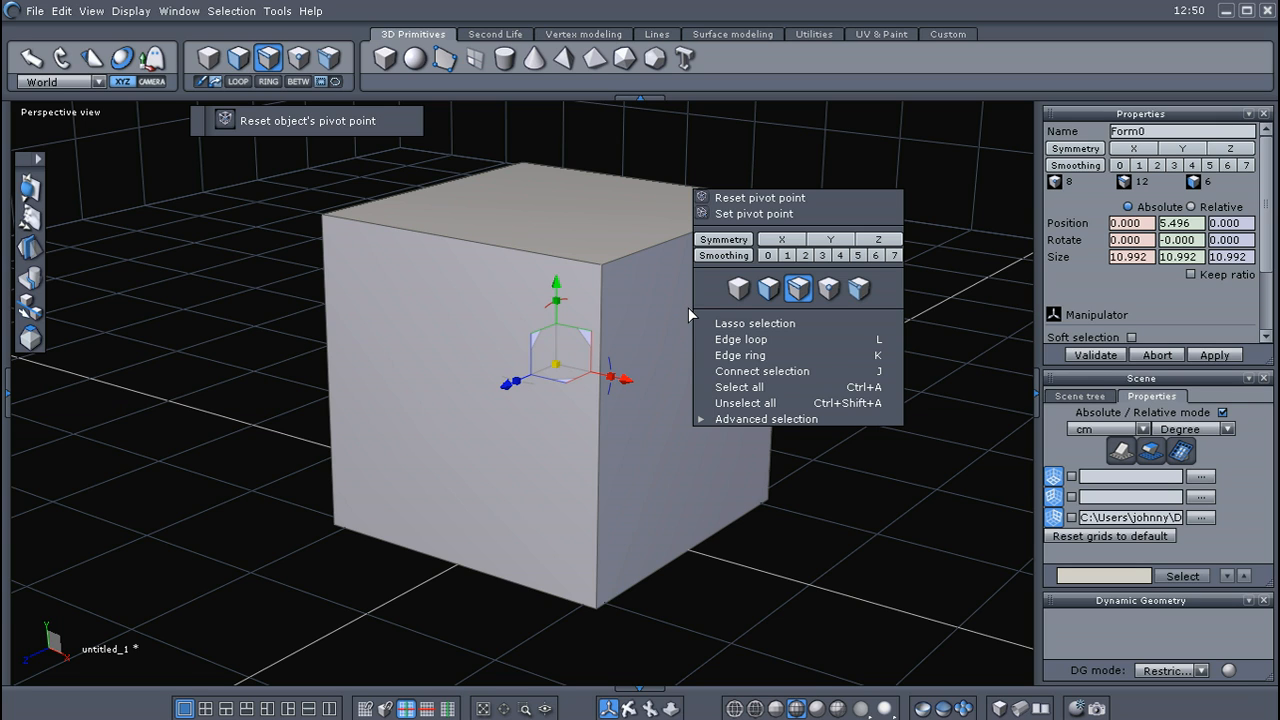
pyautogui.click(763, 214)
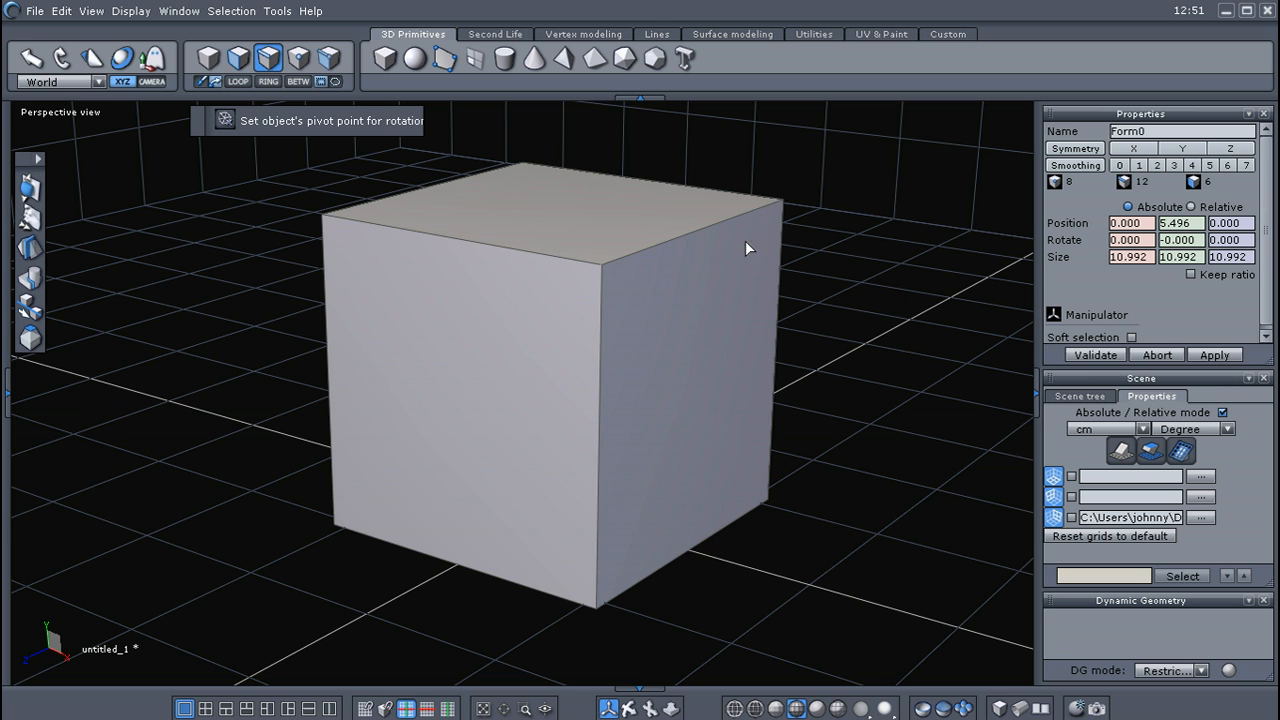
pyautogui.click(768, 503)
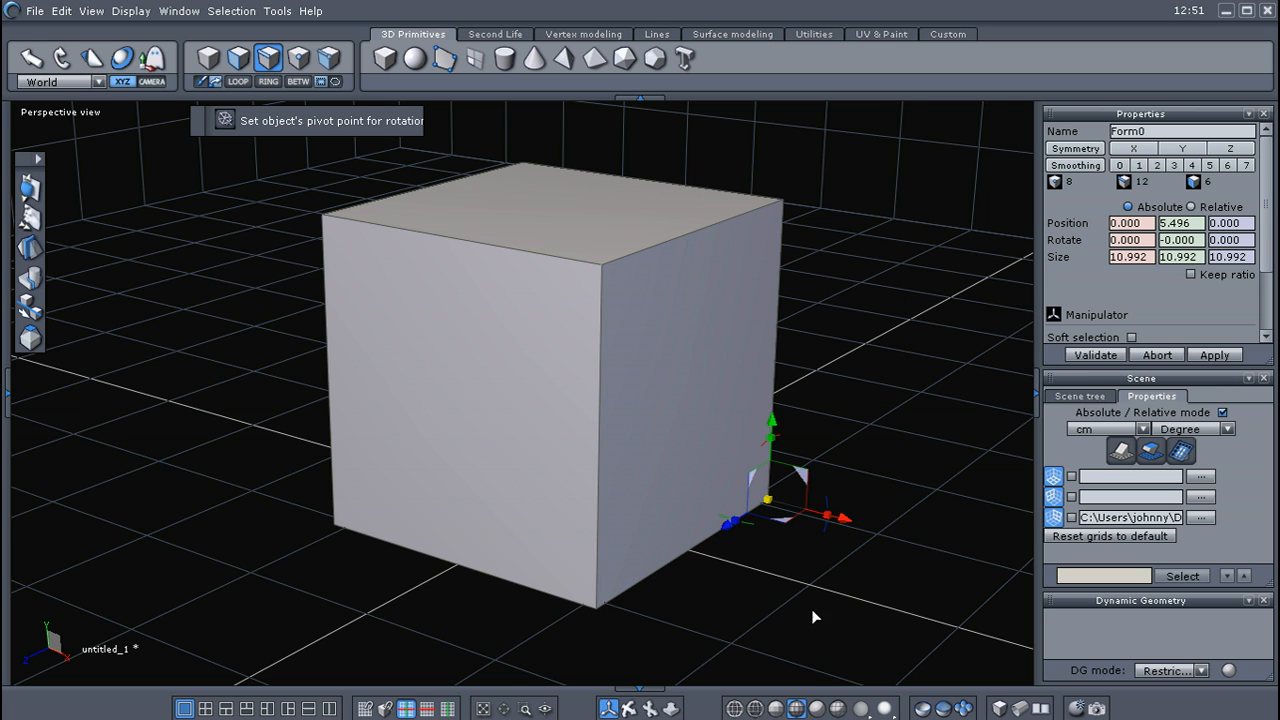
# Try rotating the cube about 2.2 degrees around the Z axis at the corner pivot, and undo the rotation
pyautogui.moveTo(812, 610); pyautogui.dragTo(773, 590, button='middle')
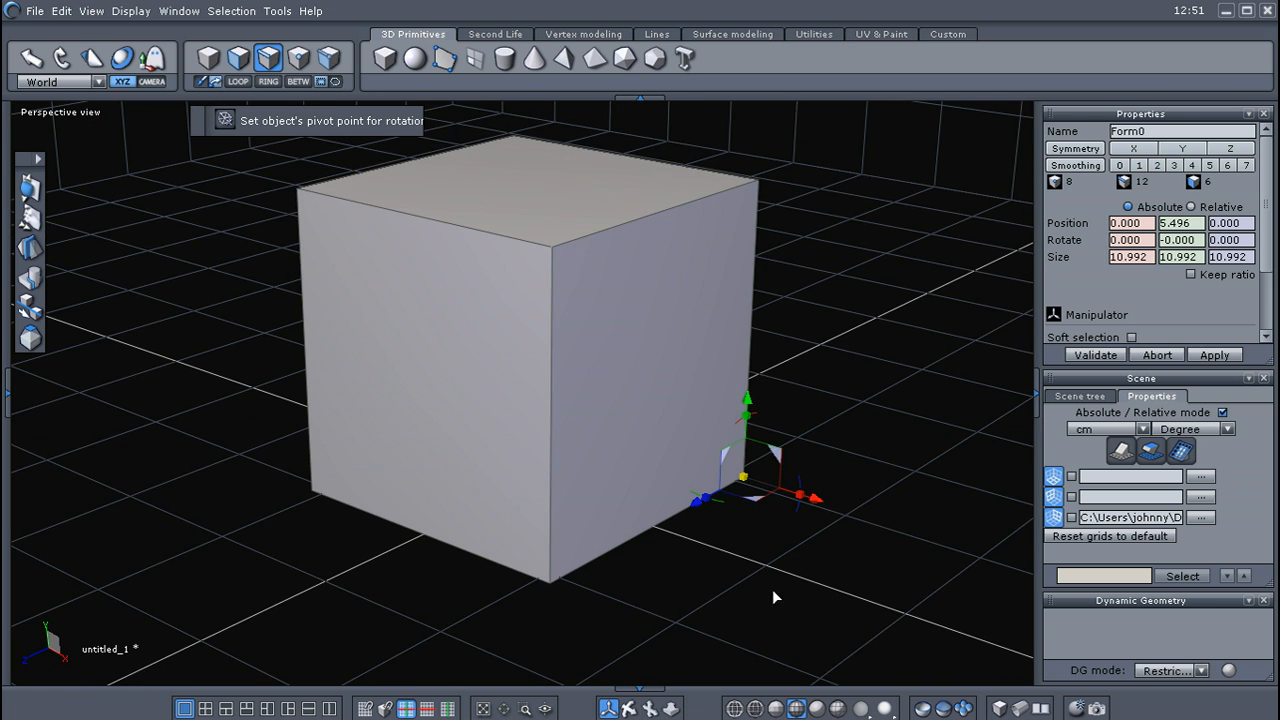
pyautogui.scroll(3, 737, 571)
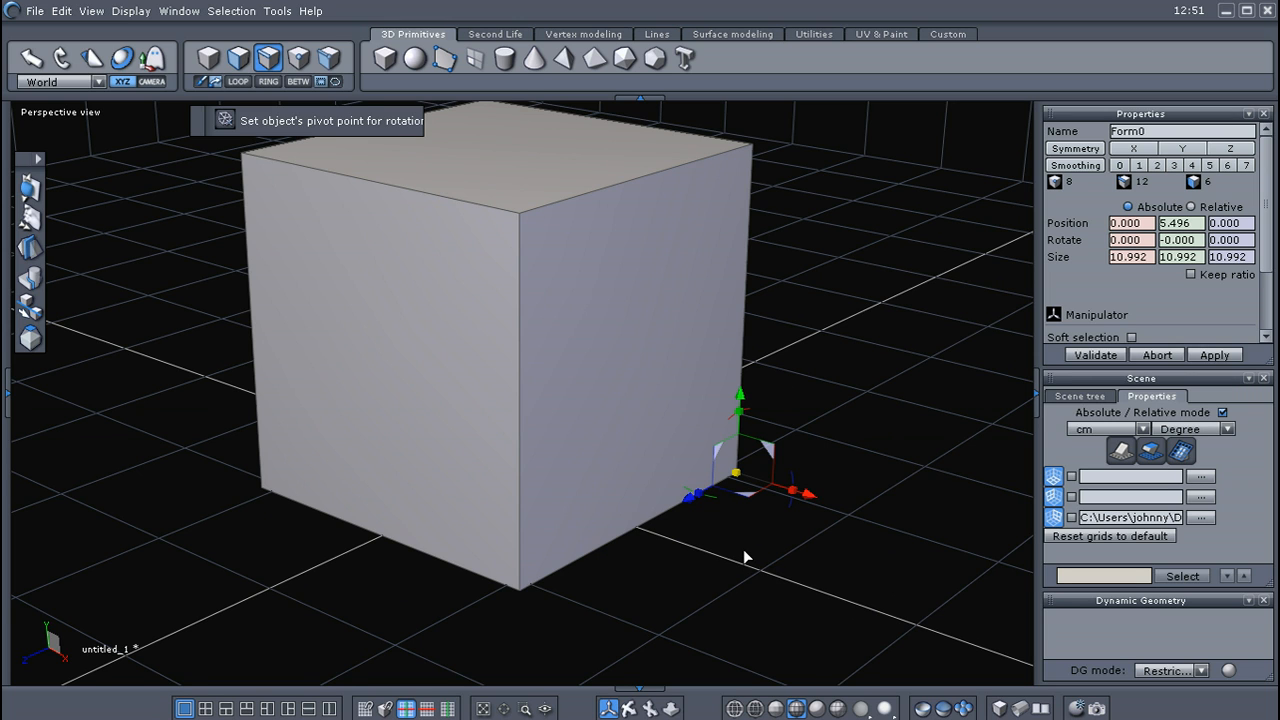
pyautogui.moveTo(744, 549); pyautogui.dragTo(744, 555, button='middle')
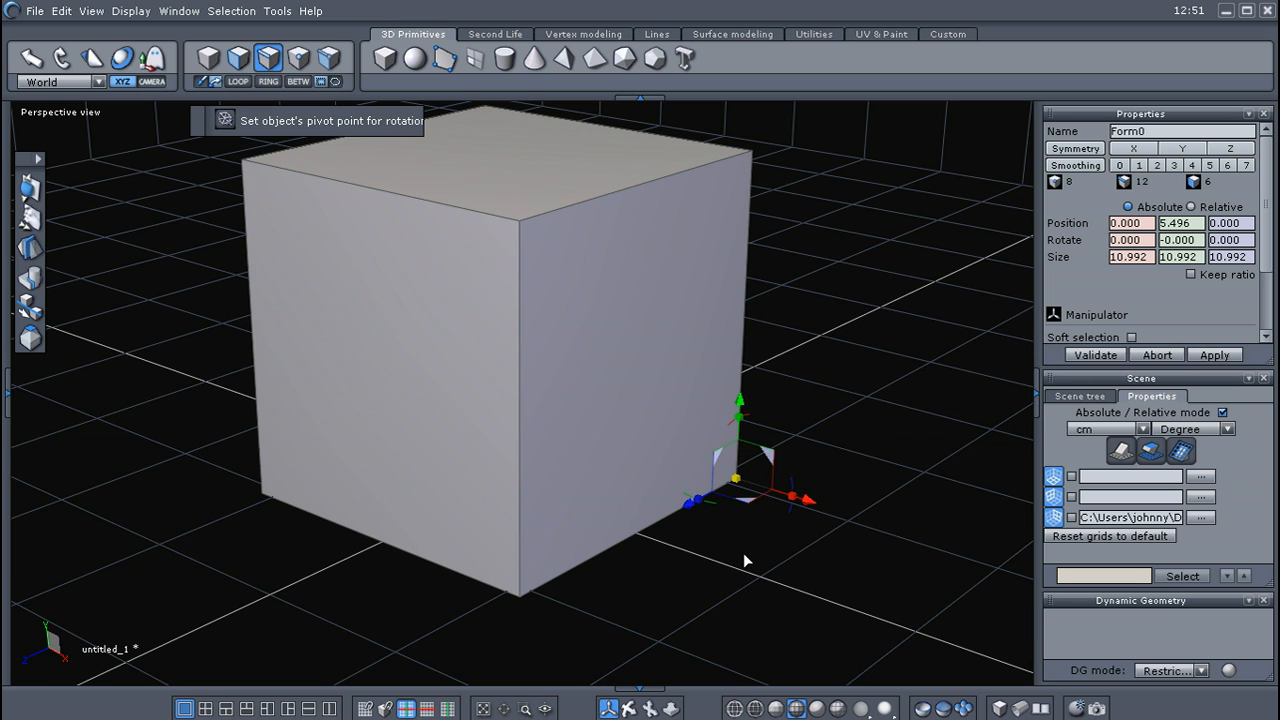
pyautogui.moveTo(743, 551); pyautogui.dragTo(779, 548, button='right')
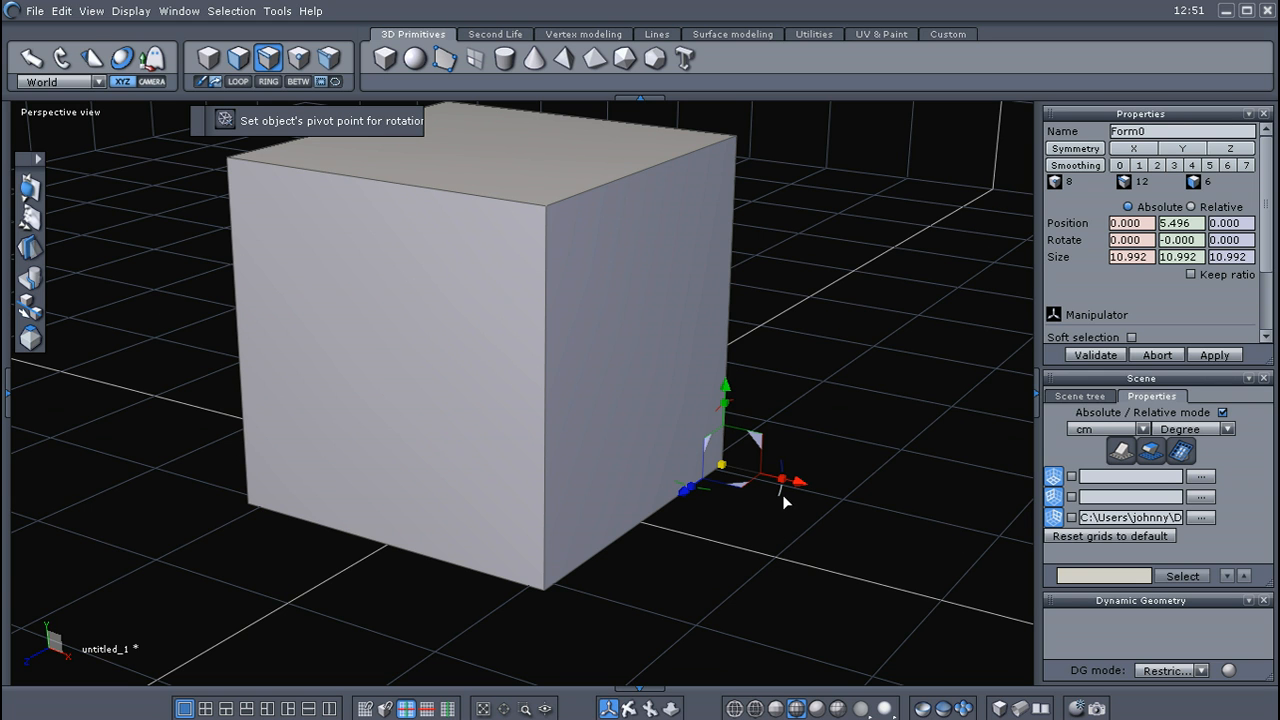
pyautogui.moveTo(784, 497)
pyautogui.mouseDown()
pyautogui.moveTo(729, 572)
pyautogui.moveTo(640, 563)
pyautogui.moveTo(737, 563)
pyautogui.moveTo(778, 488)
pyautogui.mouseUp()
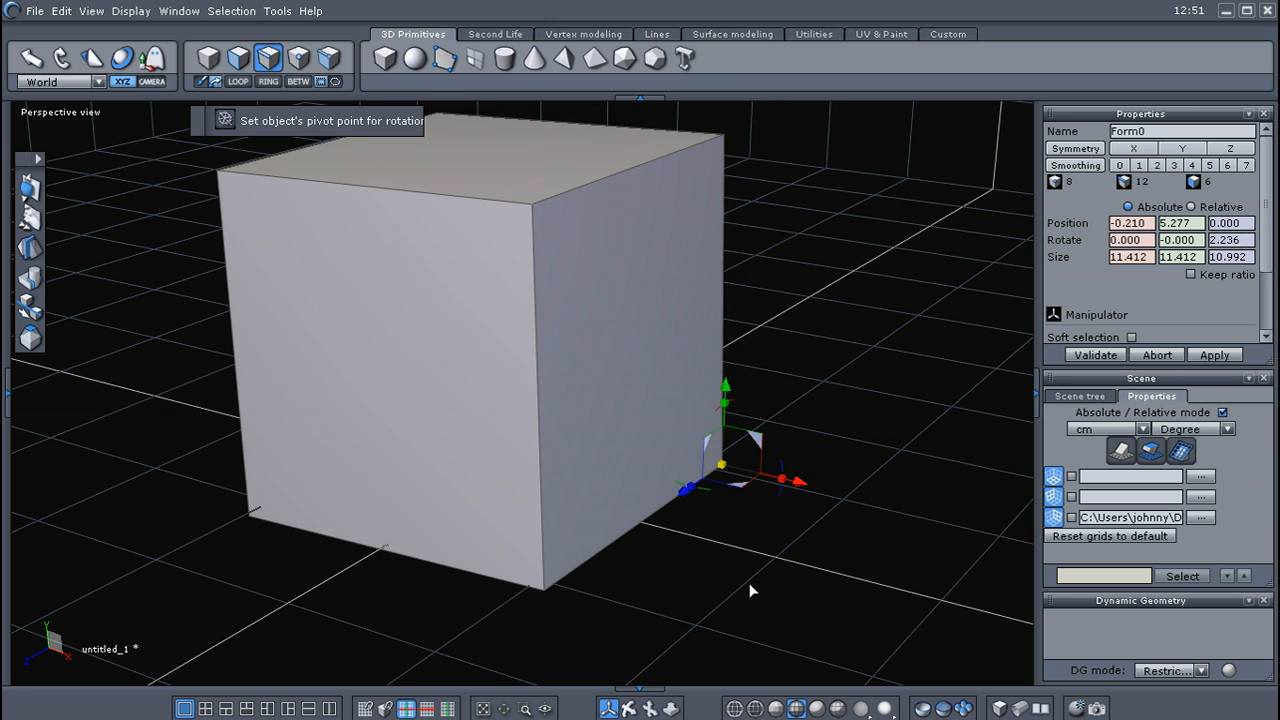
pyautogui.hotkey('ctrl', 'z')
# Clear the empty rectangle selection and reset the cube's pivot point to its centre
pyautogui.scroll(-2, 725, 563)
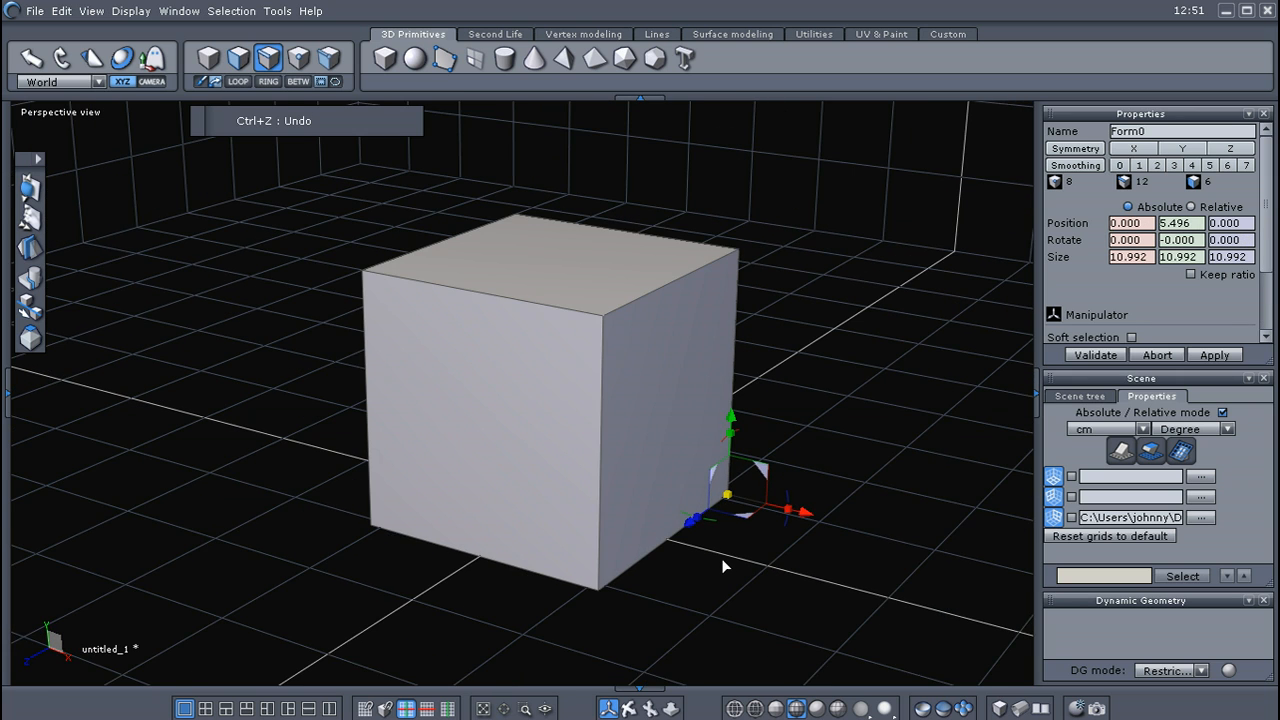
pyautogui.click(838, 372)
pyautogui.rightClick(833, 375)
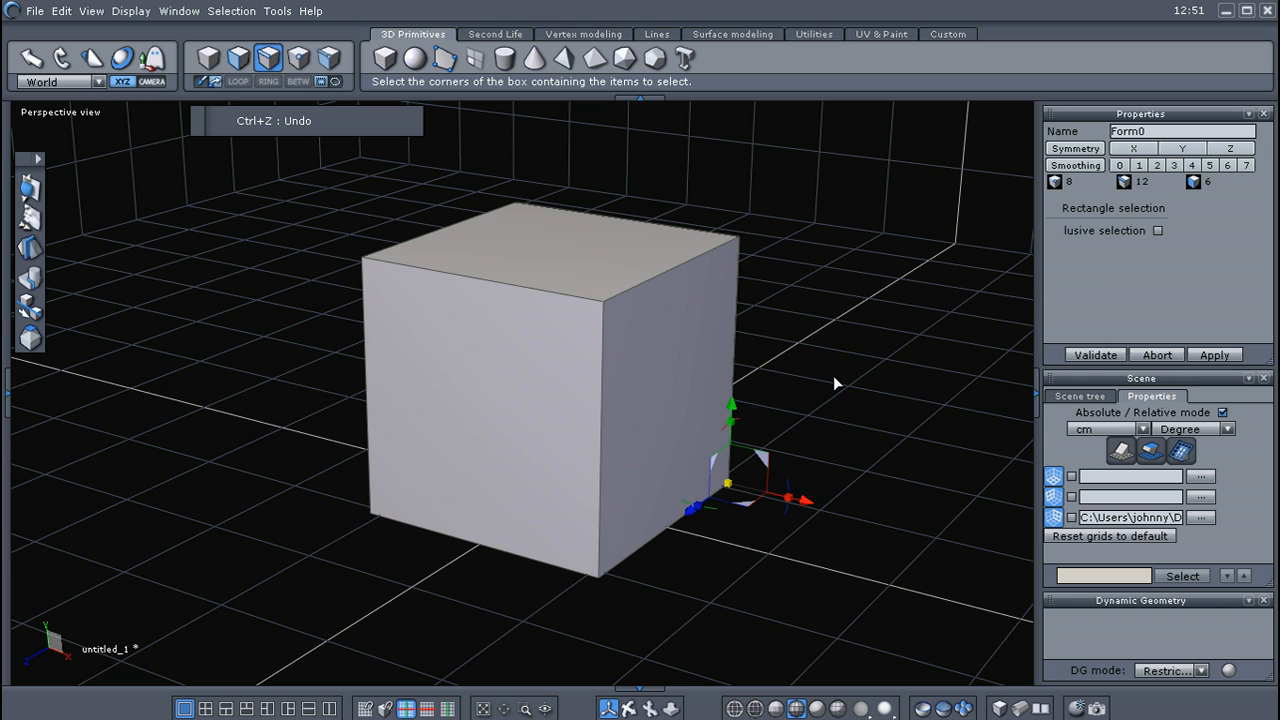
pyautogui.rightClick(833, 363)
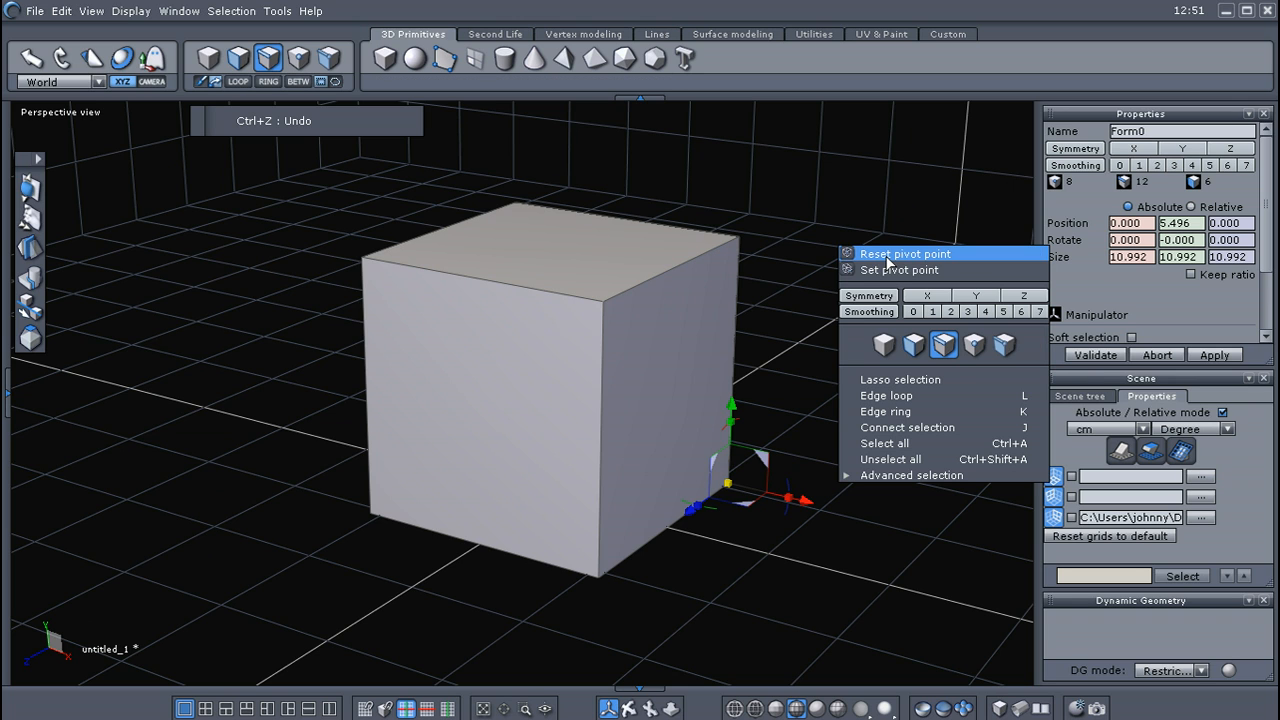
pyautogui.click(888, 256)
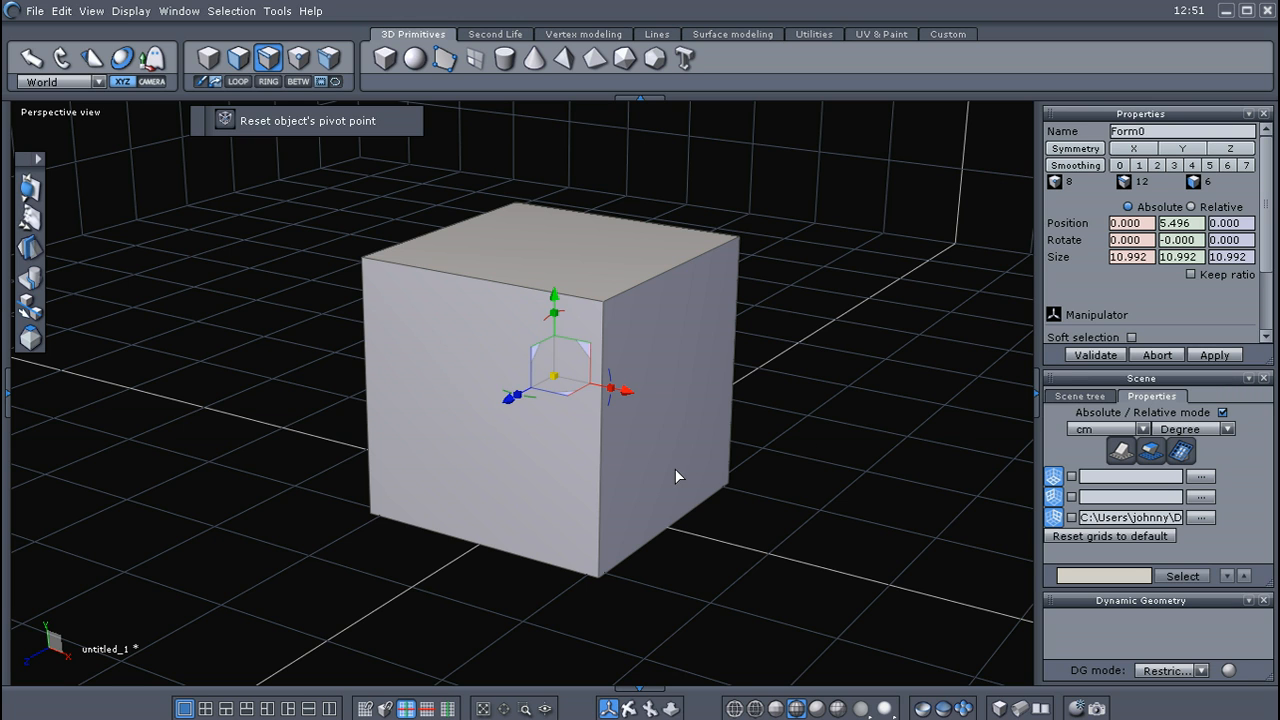
# Try stretching the cube along Y from its centre to a height of about 23.6 cm, and undo it
pyautogui.scroll(4, 674, 469)
pyautogui.scroll(-3, 674, 469)
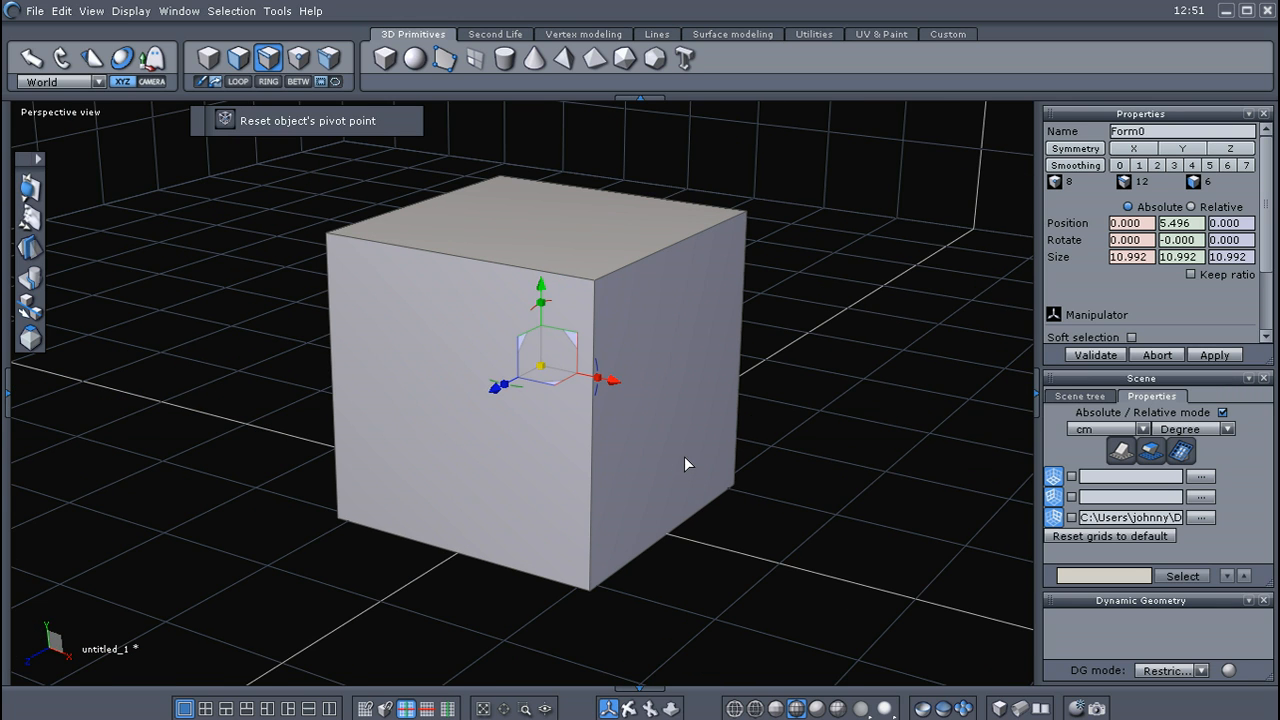
pyautogui.moveTo(690, 447); pyautogui.dragTo(687, 457, button='middle')
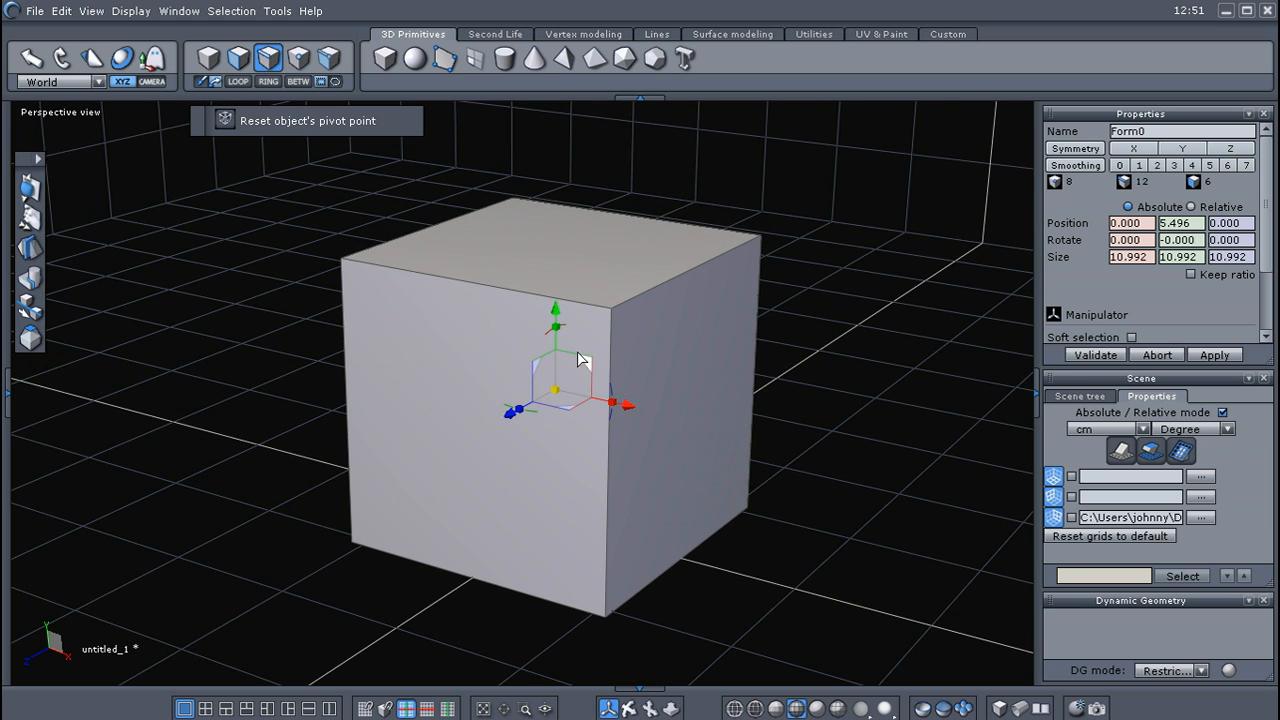
pyautogui.moveTo(562, 334); pyautogui.dragTo(553, 252)
pyautogui.scroll(-3, 597, 349)
pyautogui.moveTo(657, 446); pyautogui.dragTo(597, 535, button='middle')
pyautogui.scroll(4, 597, 534)
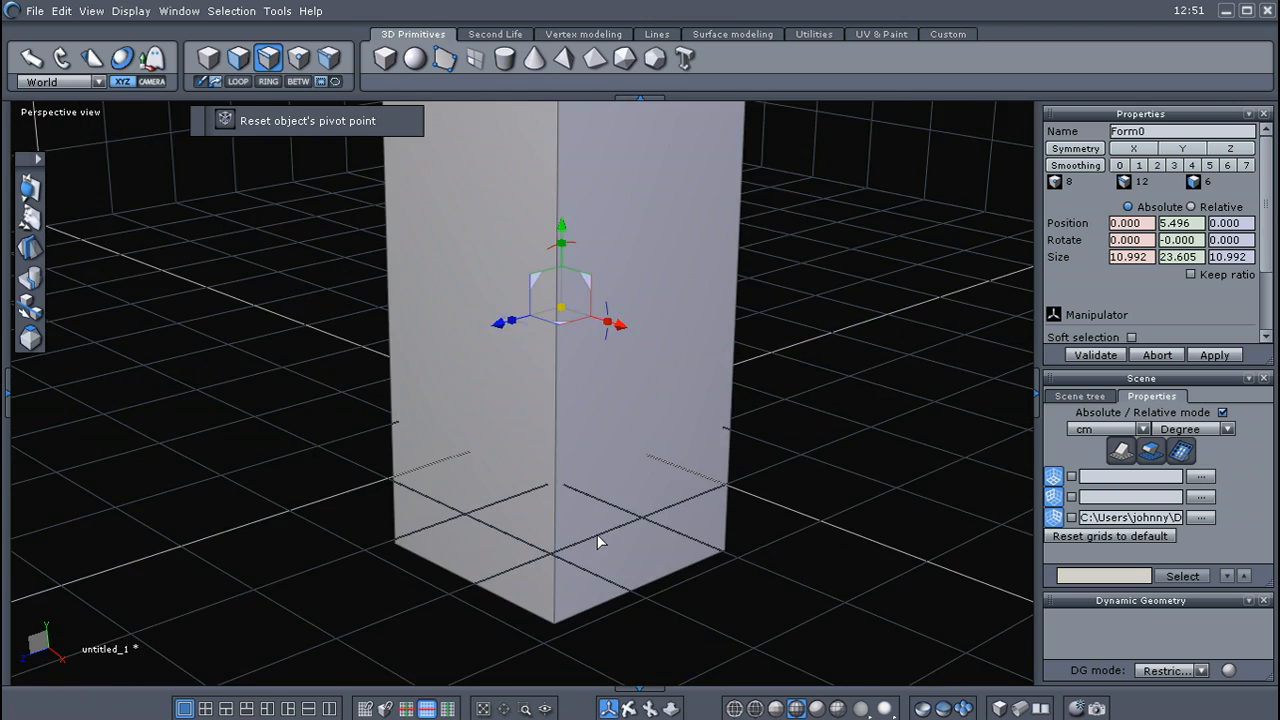
pyautogui.moveTo(629, 434); pyautogui.dragTo(695, 479, button='middle')
pyautogui.hotkey('ctrl', 'z')
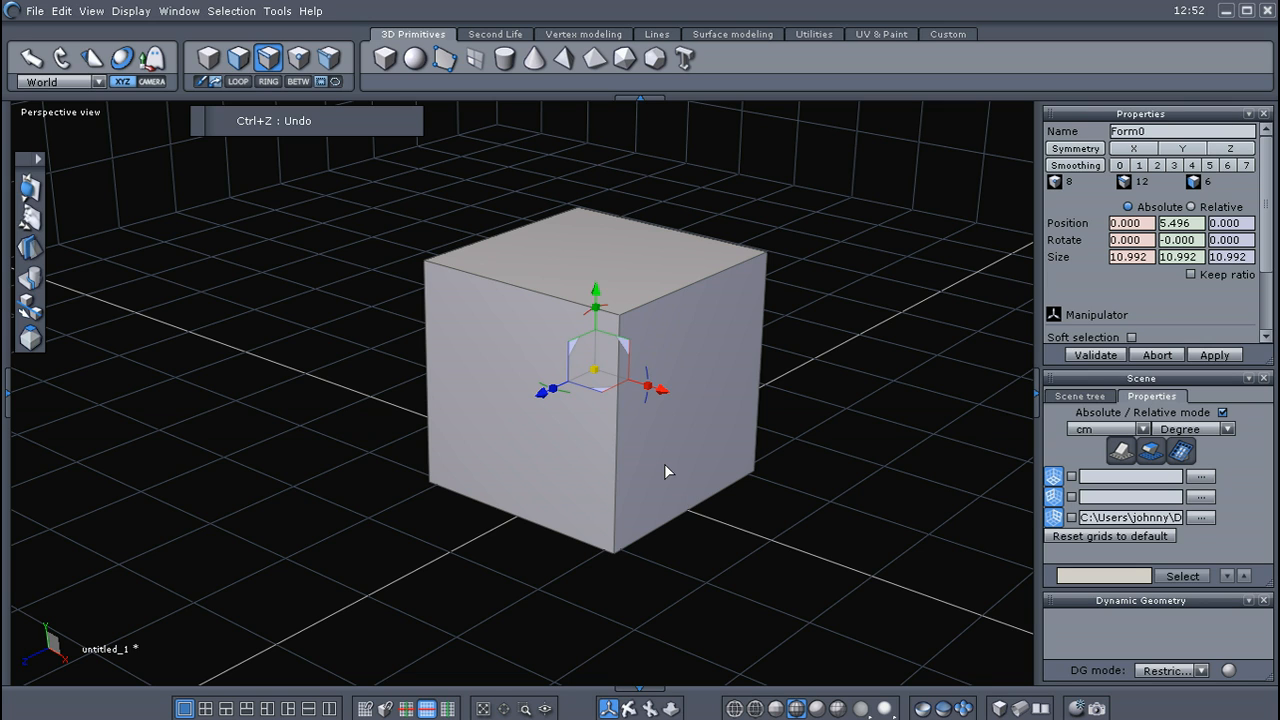
# Set the cube's pivot point to its nearest bottom corner
pyautogui.rightClick(664, 463)
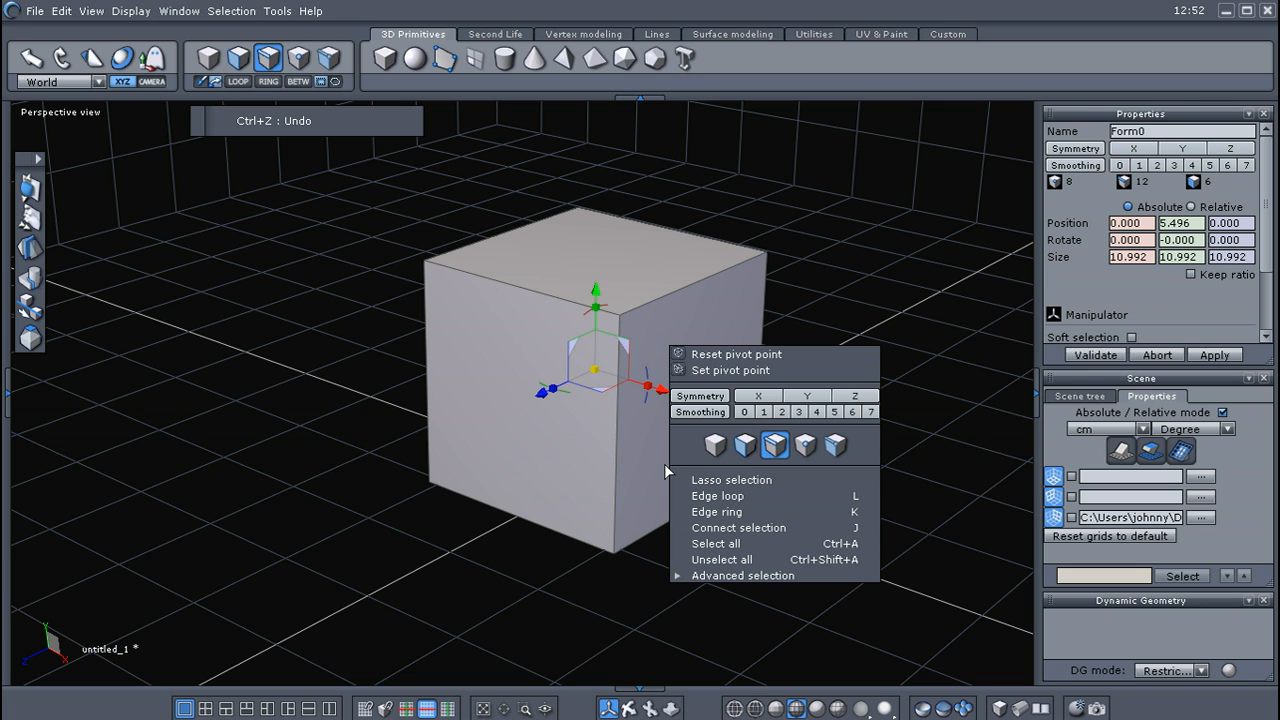
pyautogui.click(731, 370)
pyautogui.click(615, 552)
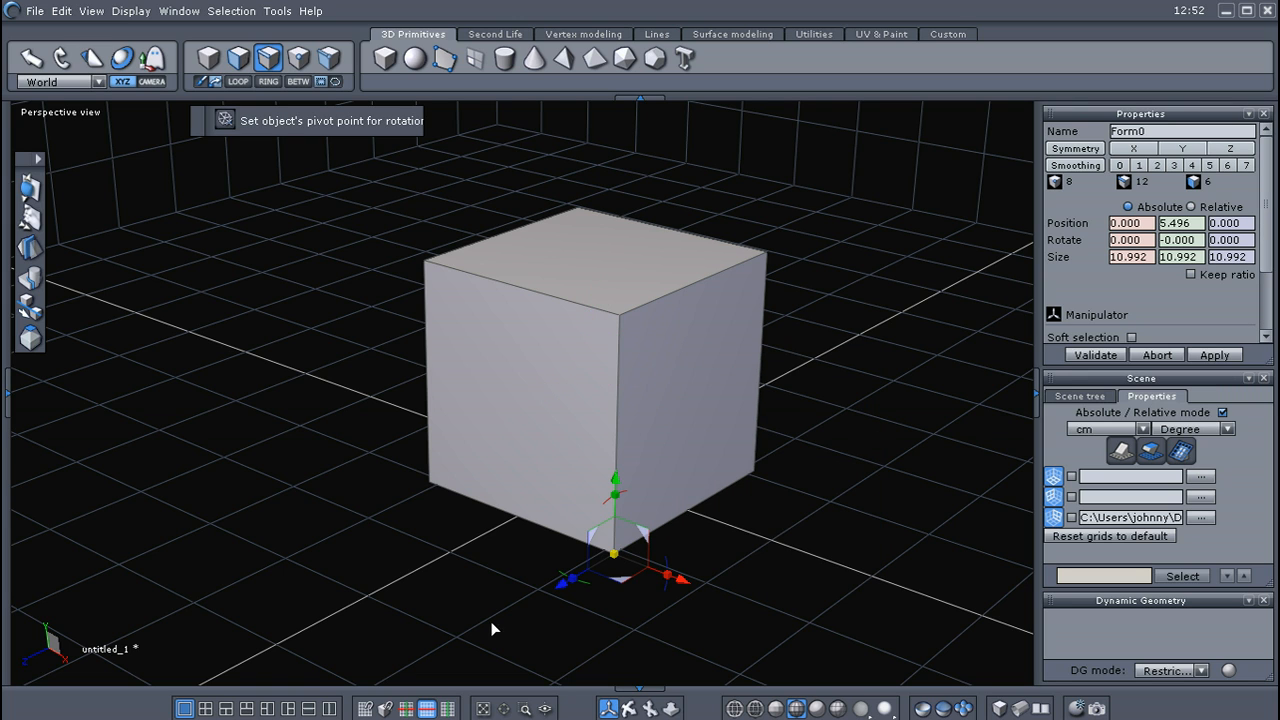
# Stretch the cube upward along Y from the corner pivot to a height of about 17.12 cm
pyautogui.moveTo(616, 492); pyautogui.dragTo(628, 456)
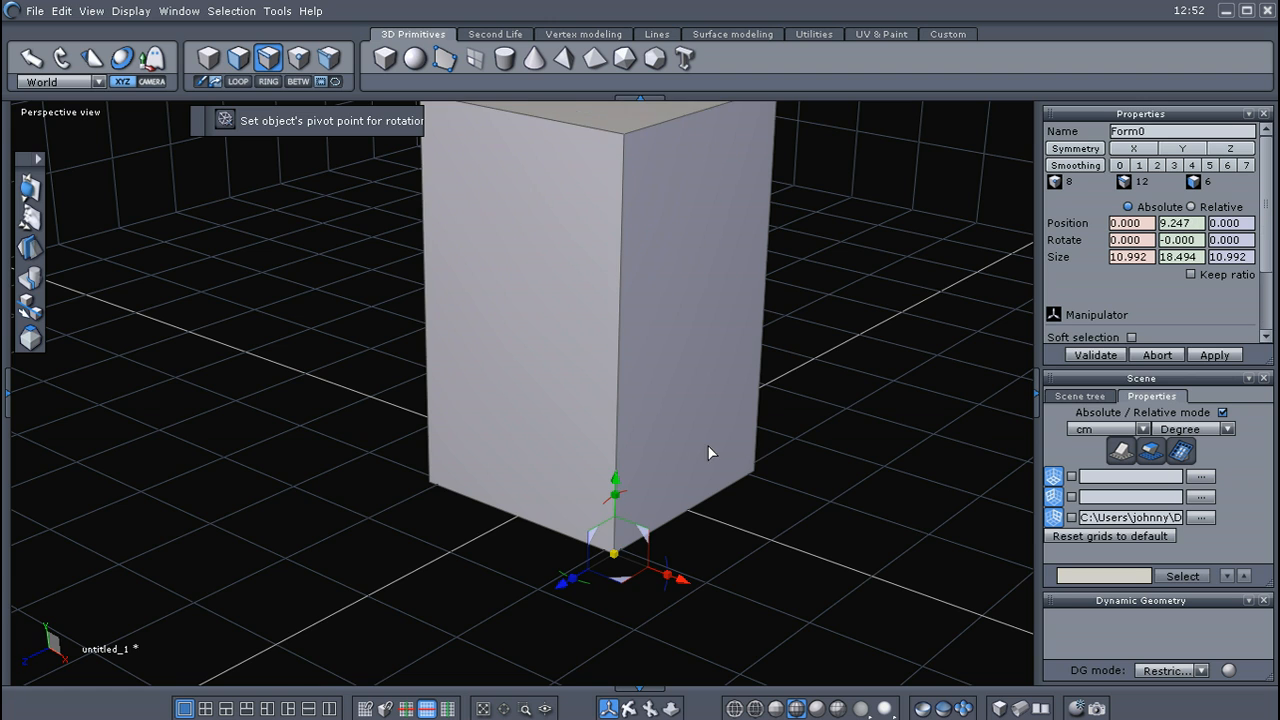
pyautogui.moveTo(707, 443); pyautogui.dragTo(700, 511, button='middle')
pyautogui.moveTo(606, 568)
pyautogui.mouseDown()
pyautogui.moveTo(607, 539)
pyautogui.moveTo(603, 574)
pyautogui.moveTo(604, 560)
pyautogui.mouseUp()
# Reset the stretched box's pivot point to its centre
pyautogui.rightClick(804, 477)
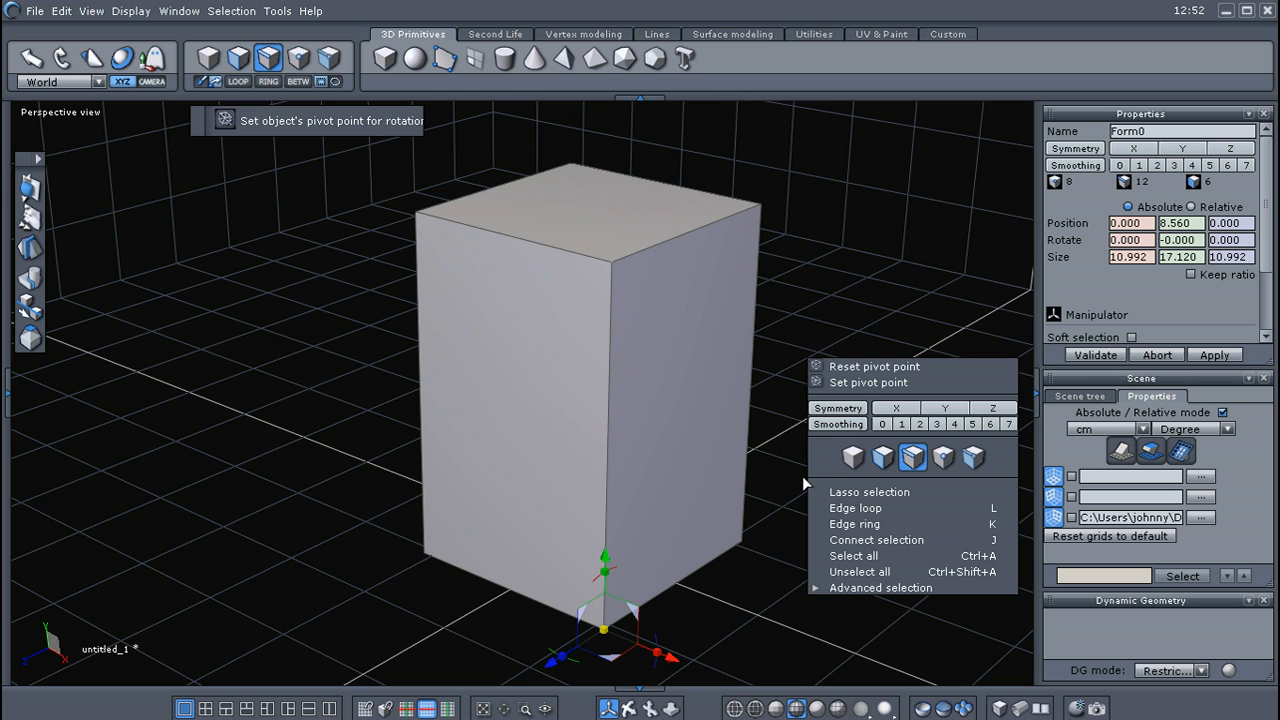
pyautogui.click(860, 367)
pyautogui.moveTo(769, 506); pyautogui.dragTo(784, 531, button='middle')
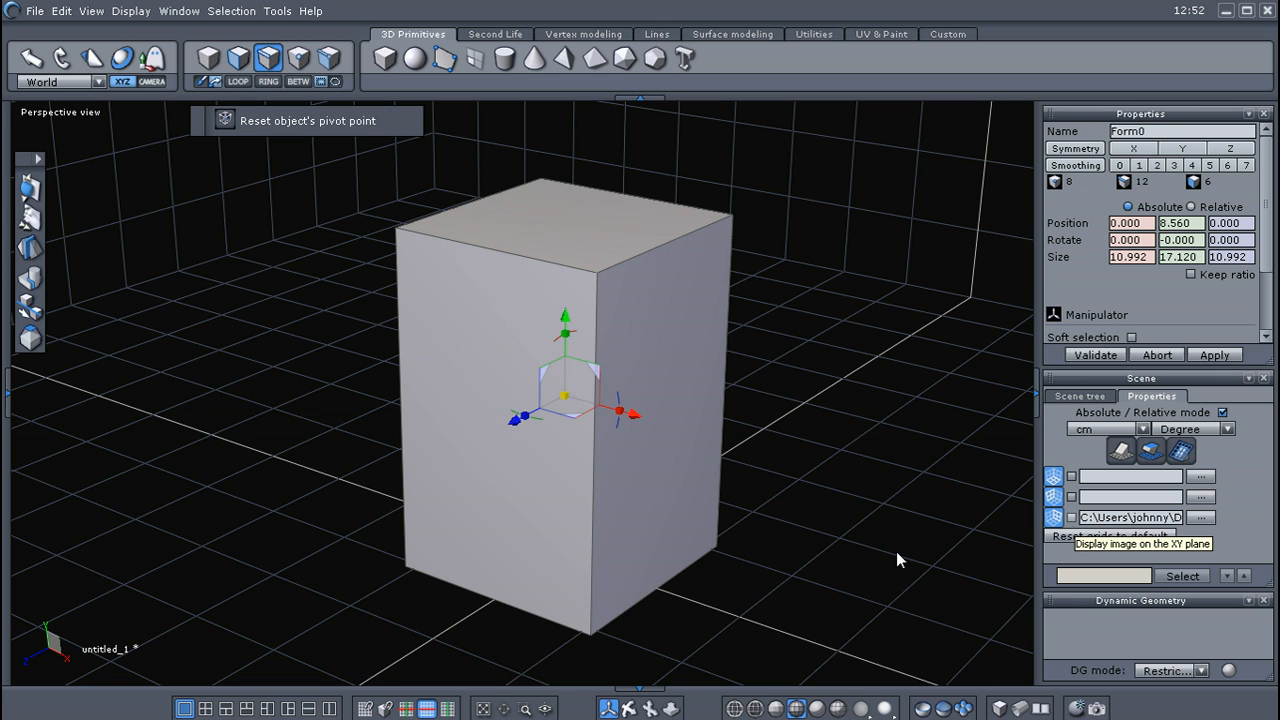
# Display the reference image on the XY plane and switch to an orthographic front view
pyautogui.moveTo(835, 539); pyautogui.dragTo(782, 527, button='middle')
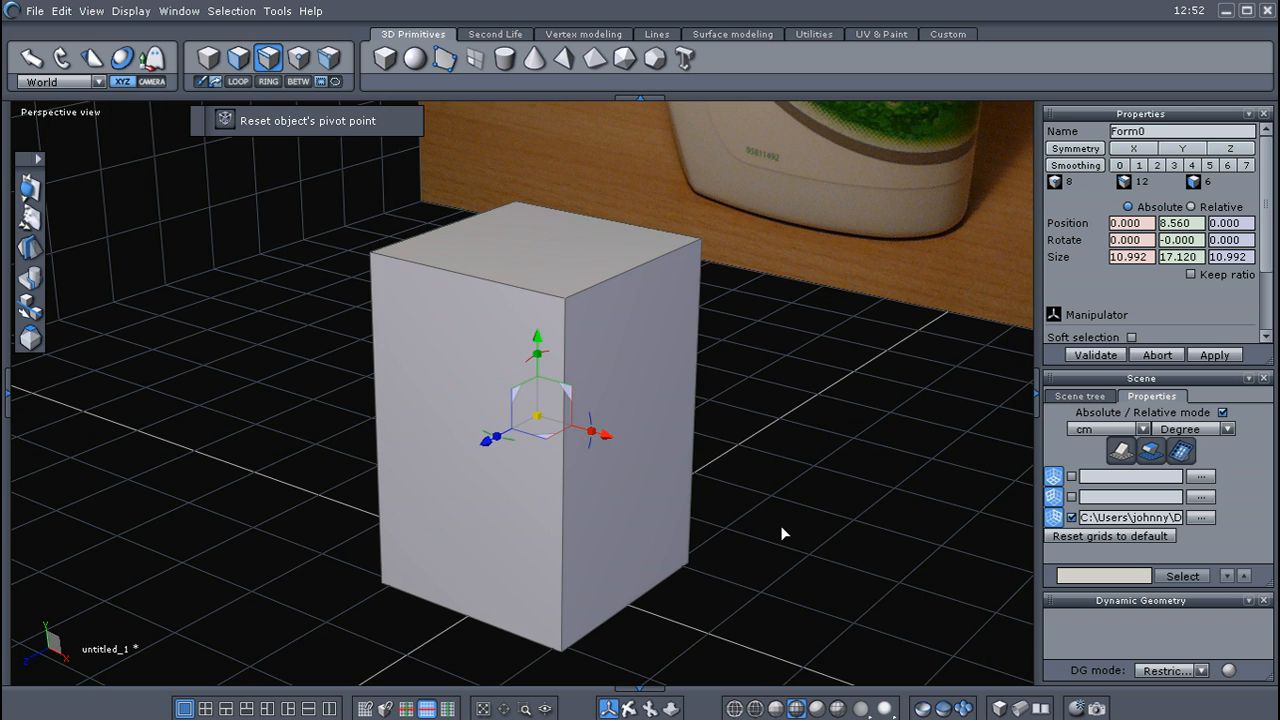
pyautogui.press('2')
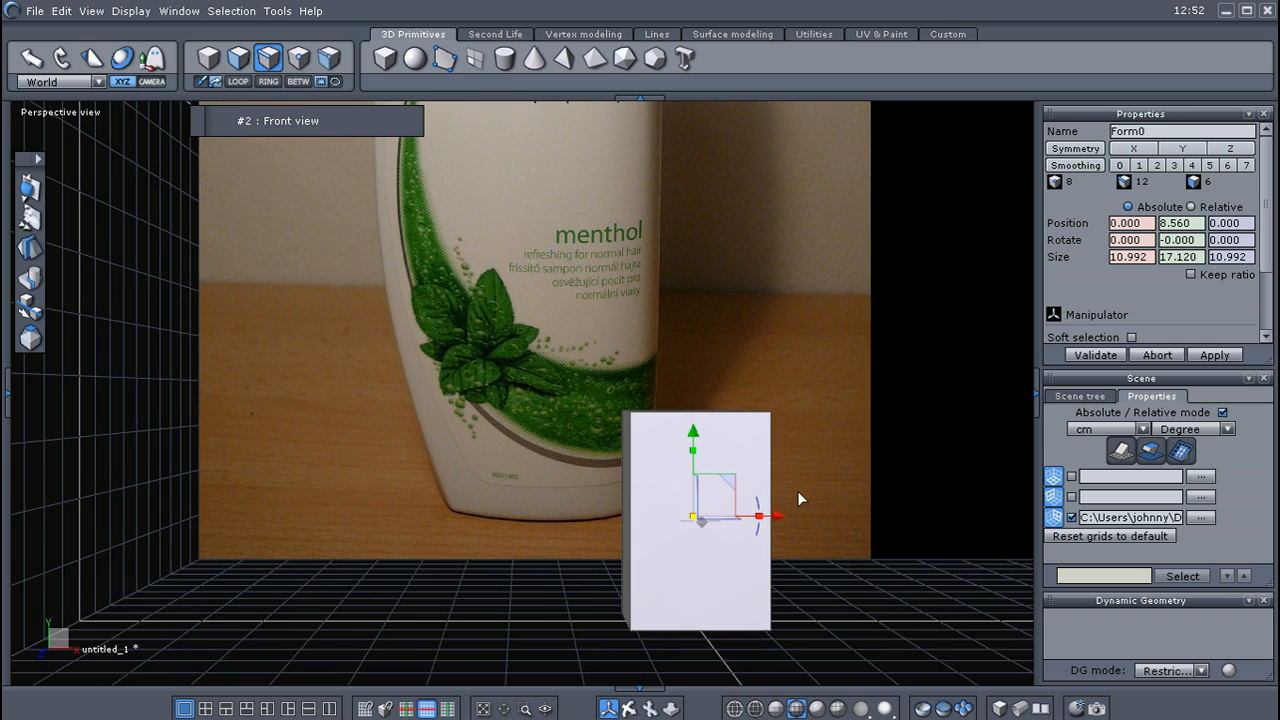
pyautogui.press('p')
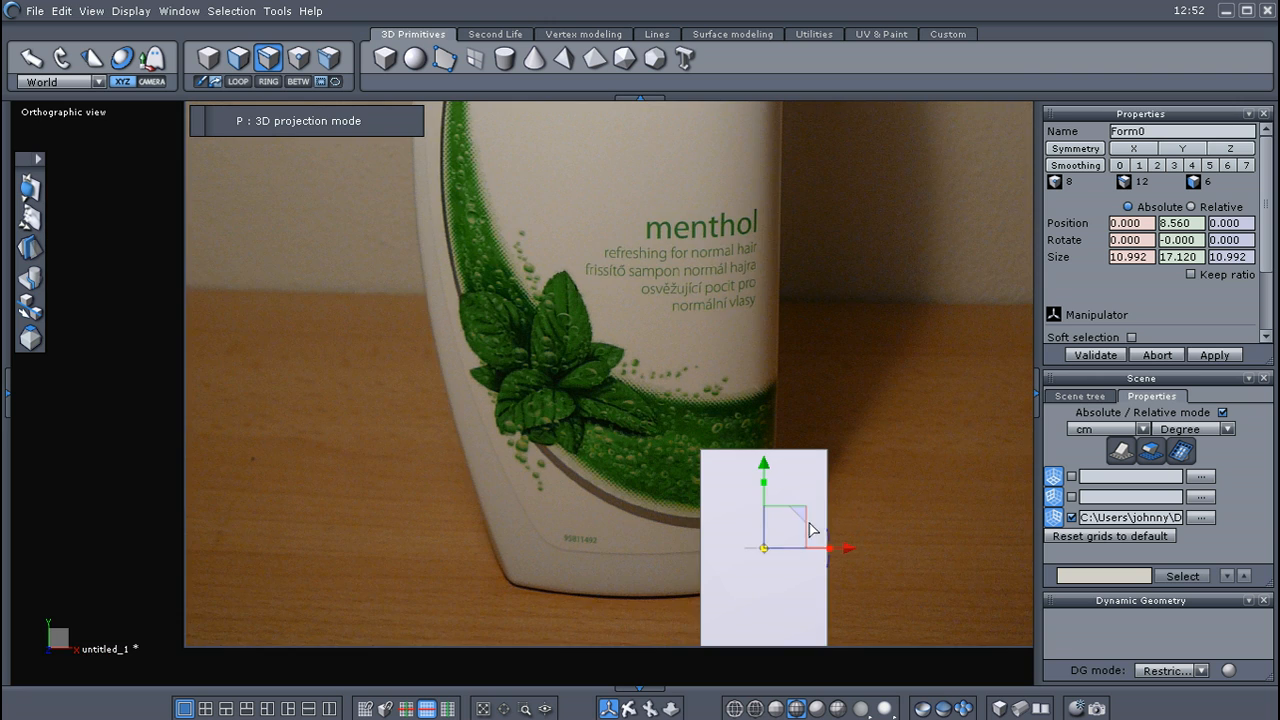
# Move the box in the XY plane onto the pictured shampoo bottle, to about X -13.8 and Y 34.3 cm
pyautogui.moveTo(727, 541); pyautogui.dragTo(694, 529, button='middle')
pyautogui.scroll(-1, 692, 528)
pyautogui.moveTo(559, 517); pyautogui.dragTo(623, 544, button='middle')
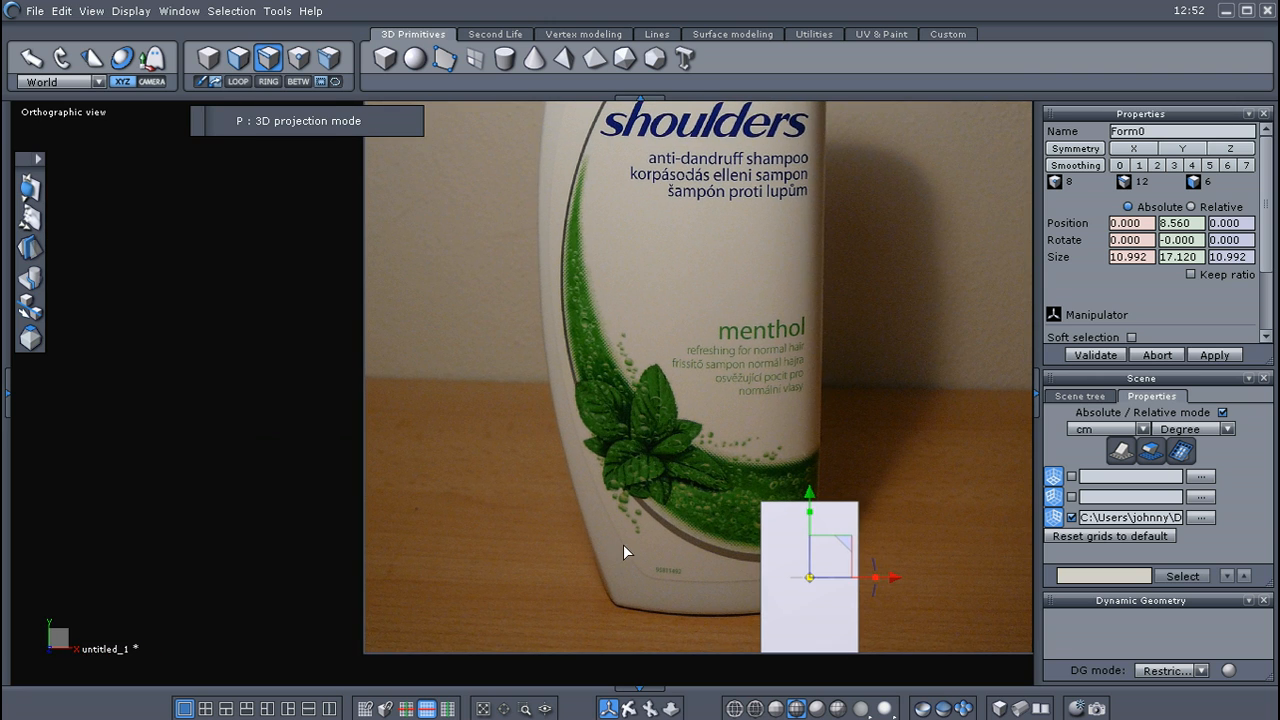
pyautogui.click(857, 548)
pyautogui.keyDown('shift'); pyautogui.click(819, 501); pyautogui.keyUp('shift')
pyautogui.click(978, 524)
pyautogui.moveTo(845, 548); pyautogui.dragTo(732, 312)
pyautogui.scroll(-2, 602, 467)
pyautogui.scroll(-2, 597, 471)
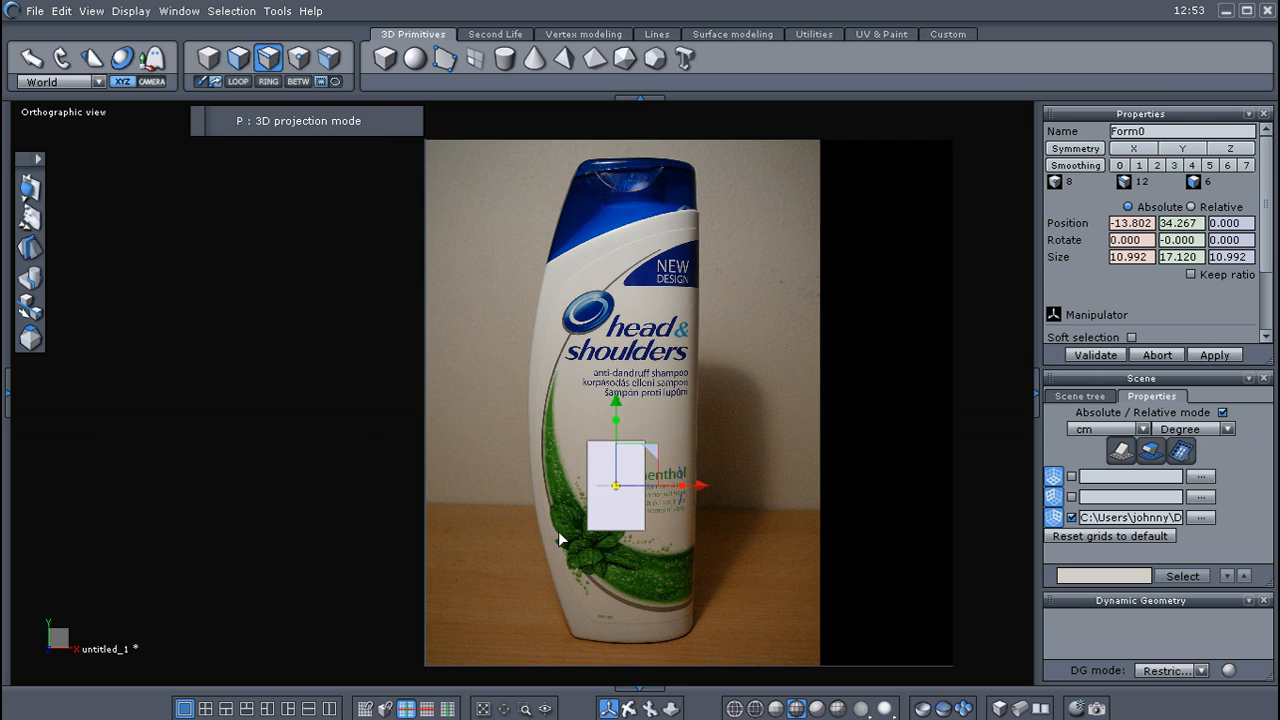
# Stretch the box along Y from its centre to about 59.33 cm so its lower edge reaches the bottle's base
pyautogui.moveTo(553, 519); pyautogui.dragTo(550, 521, button='middle')
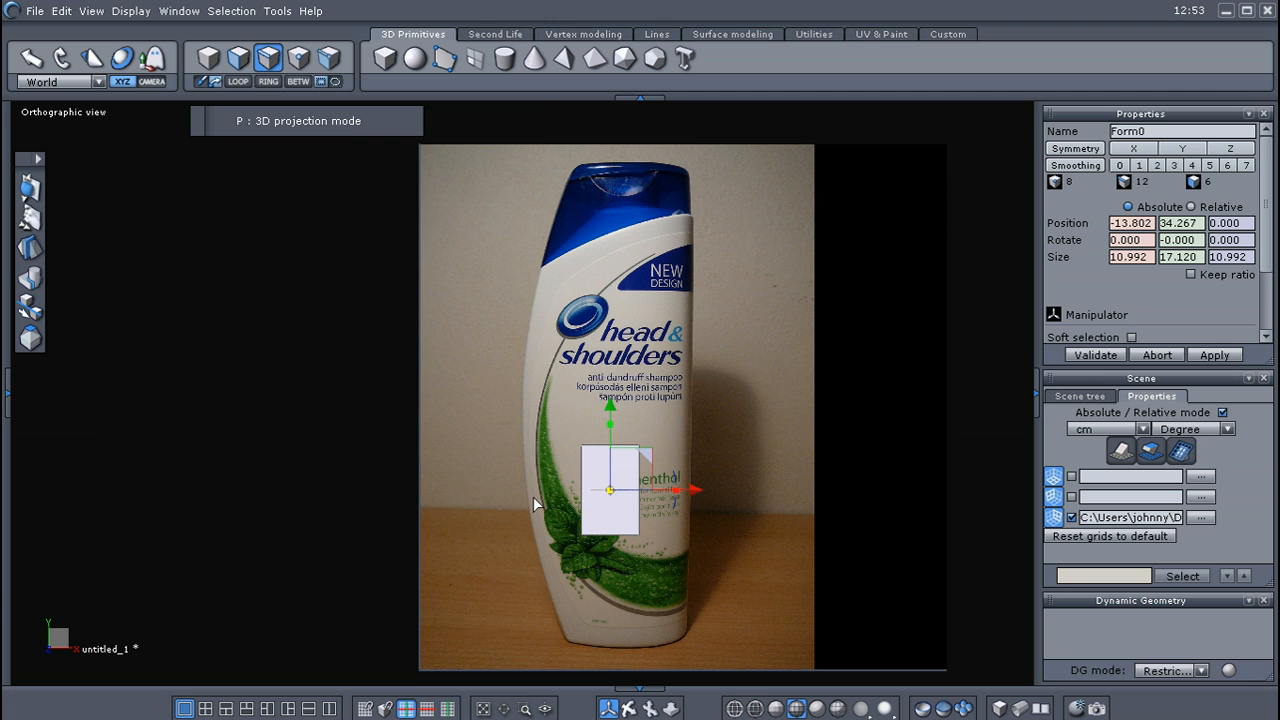
pyautogui.scroll(3, 533, 496)
pyautogui.scroll(-2, 533, 496)
pyautogui.moveTo(533, 496)
pyautogui.mouseDown(button='middle')
pyautogui.moveTo(518, 482)
pyautogui.moveTo(519, 497)
pyautogui.mouseUp(button='middle')
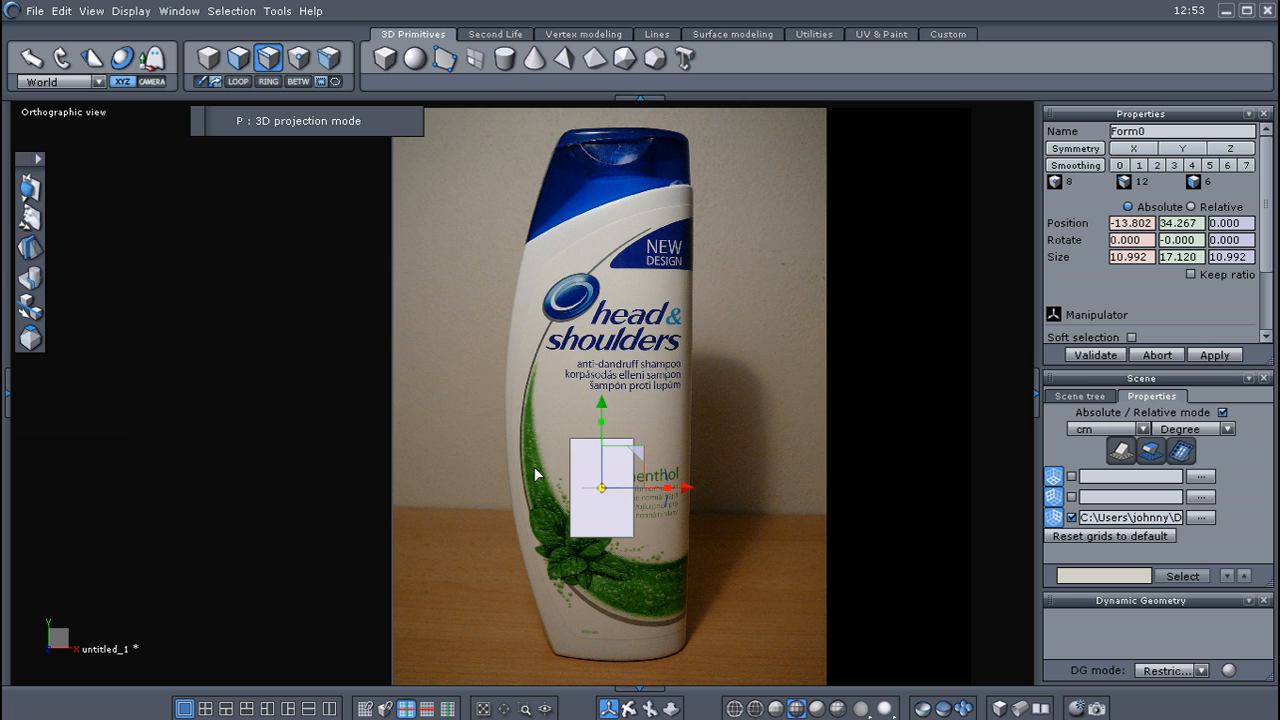
pyautogui.moveTo(539, 460); pyautogui.dragTo(569, 440, button='middle')
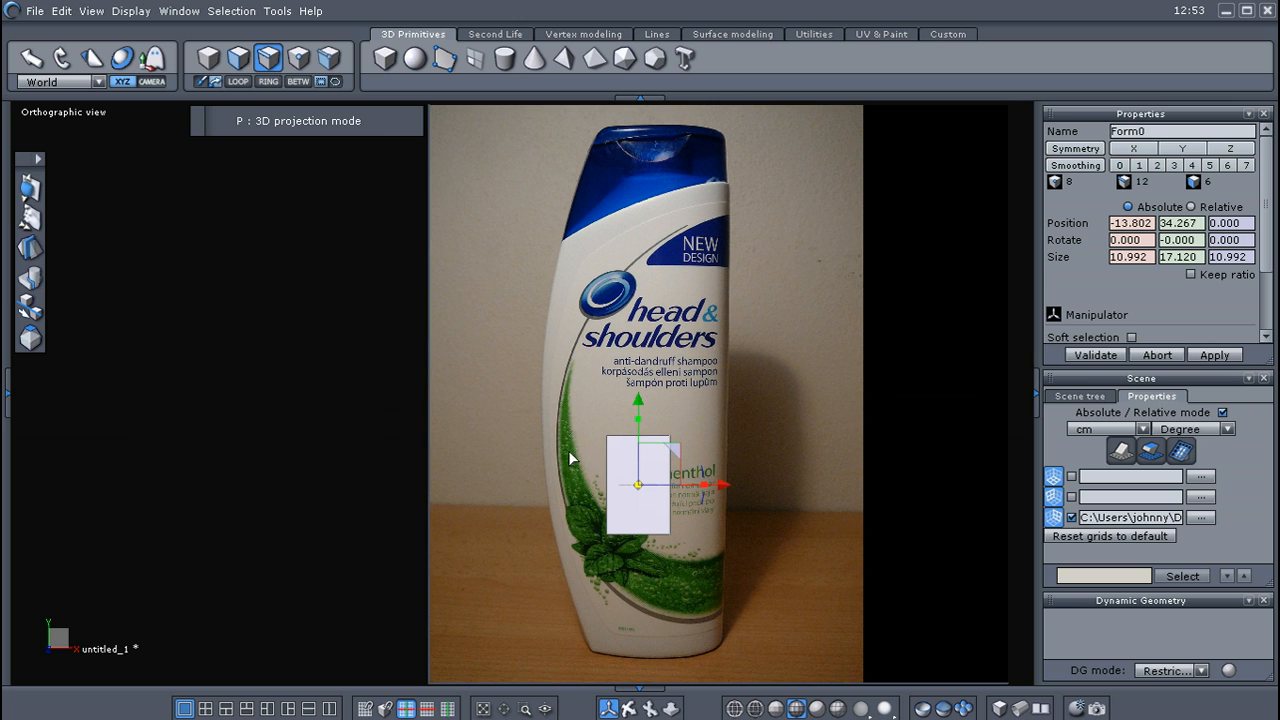
pyautogui.moveTo(638, 420); pyautogui.dragTo(670, 265)
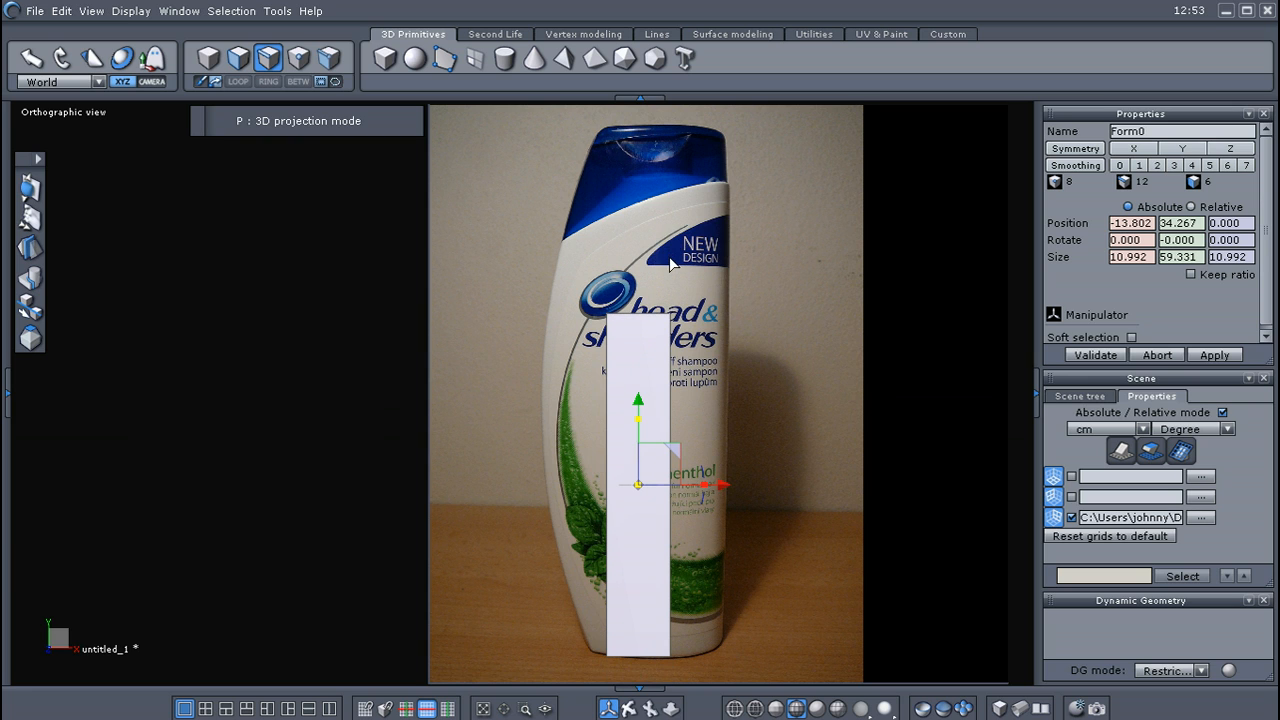
# Try stretching the box along Y from its centre to about 84.63 cm, and undo that stretch
pyautogui.moveTo(726, 589); pyautogui.dragTo(728, 567, button='middle')
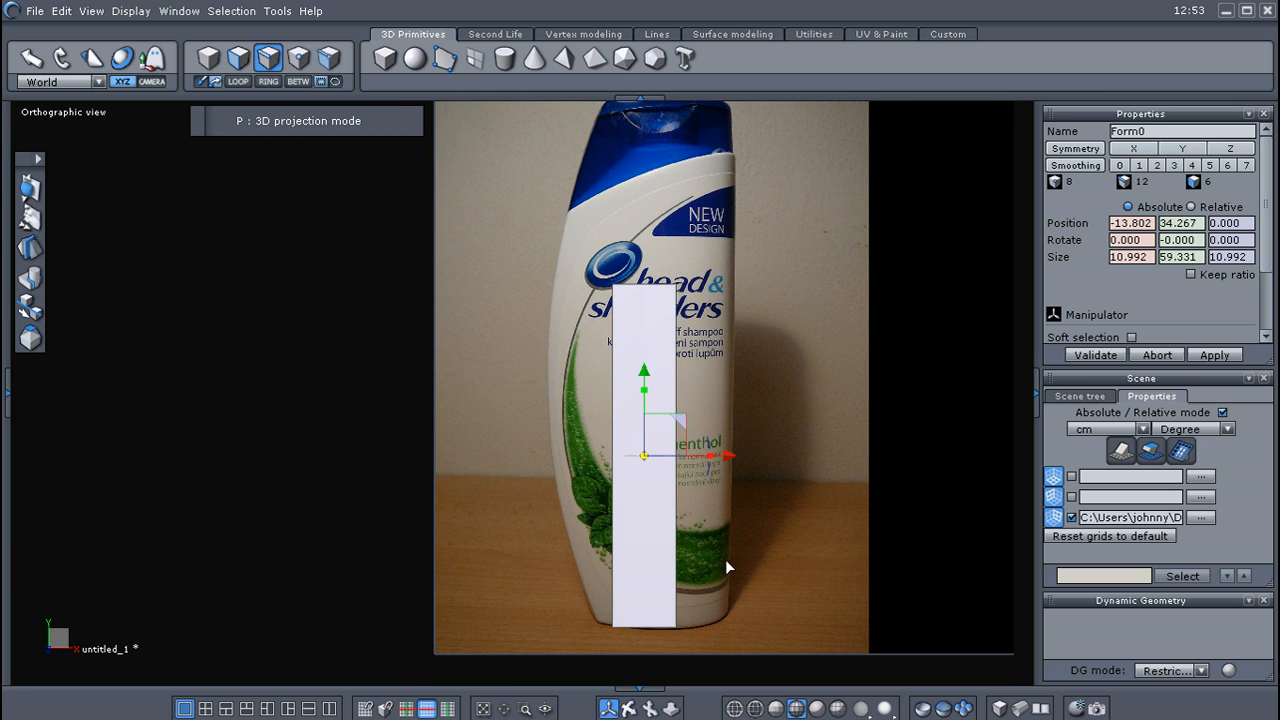
pyautogui.moveTo(645, 390)
pyautogui.mouseDown()
pyautogui.moveTo(651, 337)
pyautogui.moveTo(650, 414)
pyautogui.moveTo(653, 334)
pyautogui.moveTo(653, 423)
pyautogui.moveTo(653, 373)
pyautogui.mouseUp()
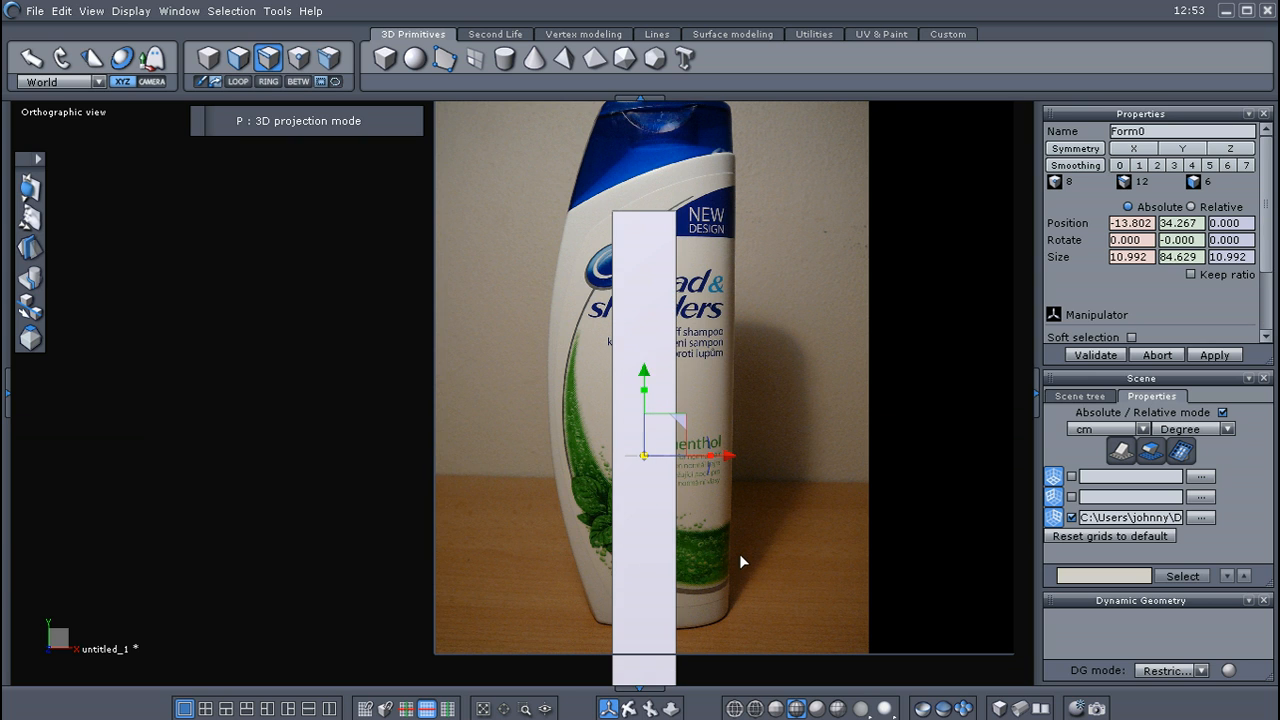
pyautogui.moveTo(739, 553)
pyautogui.mouseDown(button='middle')
pyautogui.moveTo(737, 490)
pyautogui.moveTo(726, 562)
pyautogui.moveTo(725, 535)
pyautogui.mouseUp(button='middle')
pyautogui.hotkey('ctrl', 'z')
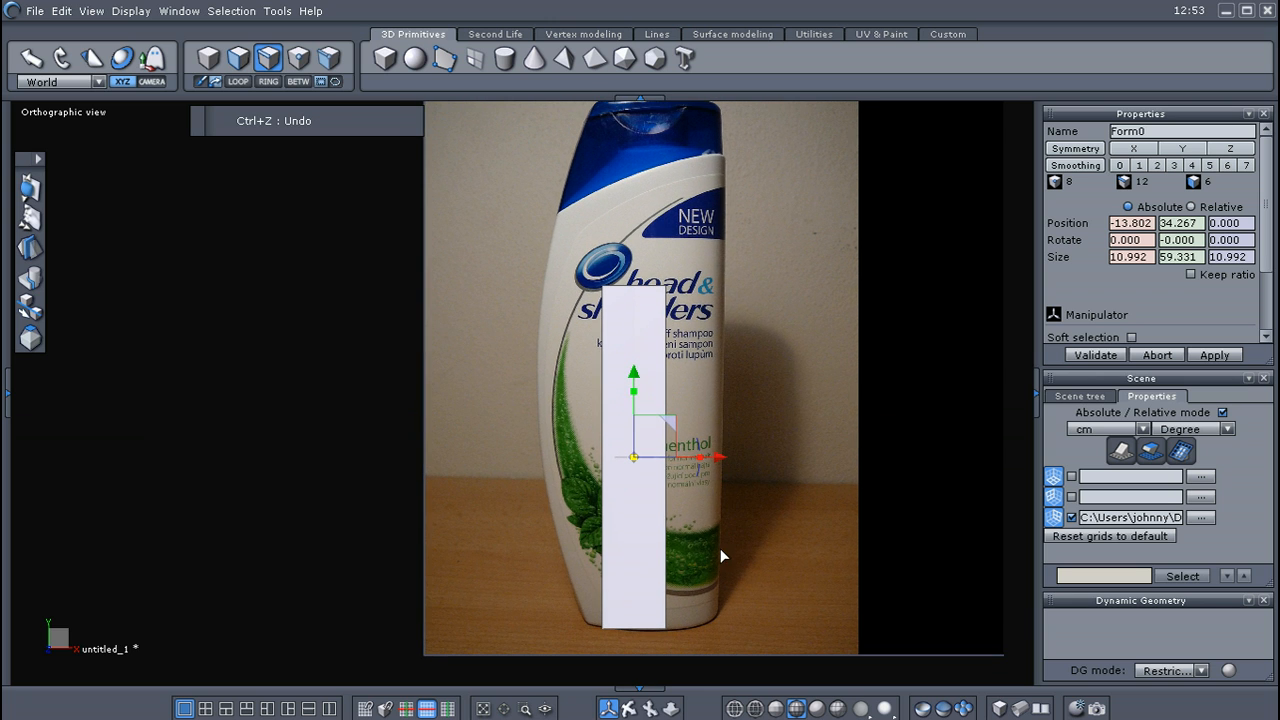
# Set the box's pivot point at its lower-right corner, at the bottle's base
pyautogui.rightClick(687, 542)
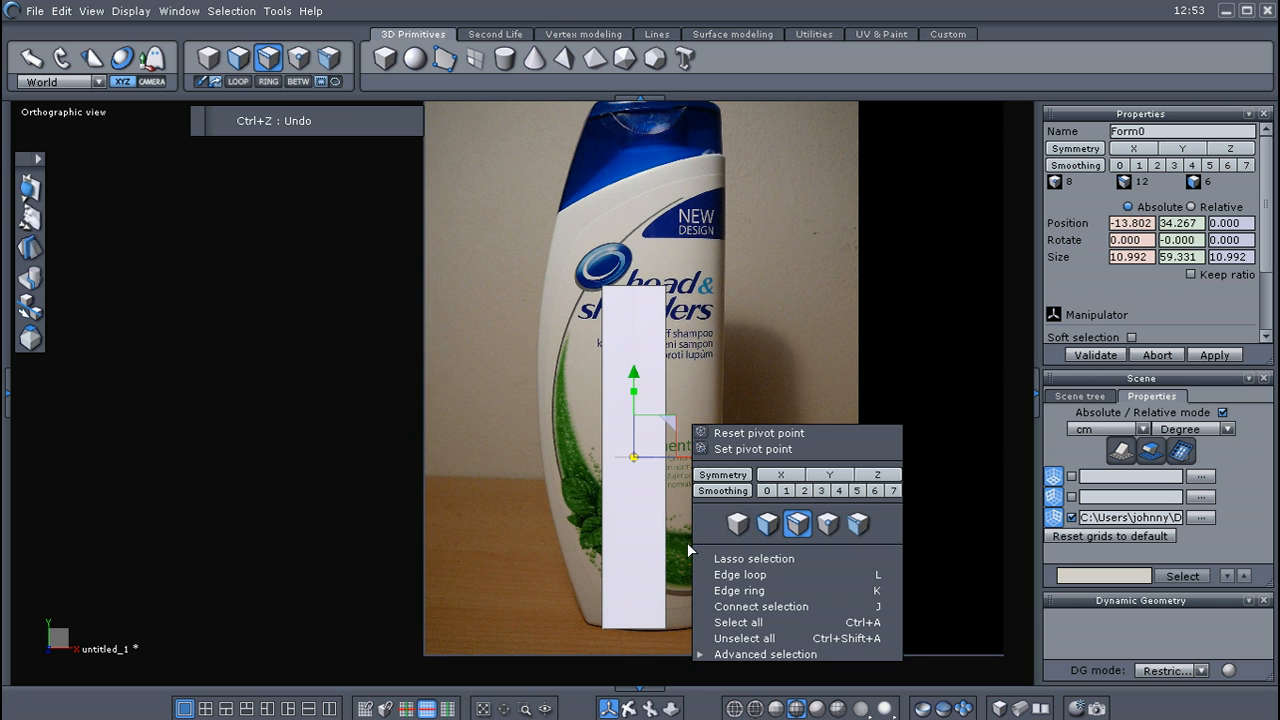
pyautogui.click(752, 449)
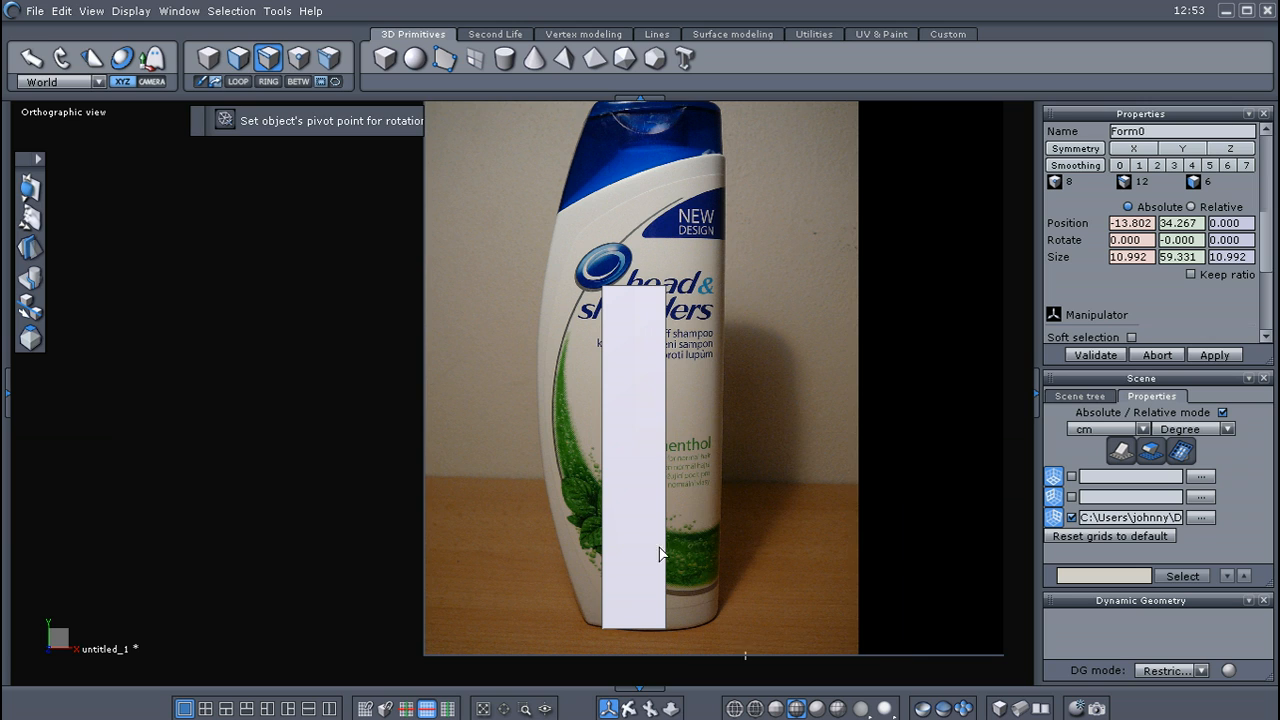
pyautogui.click(664, 628)
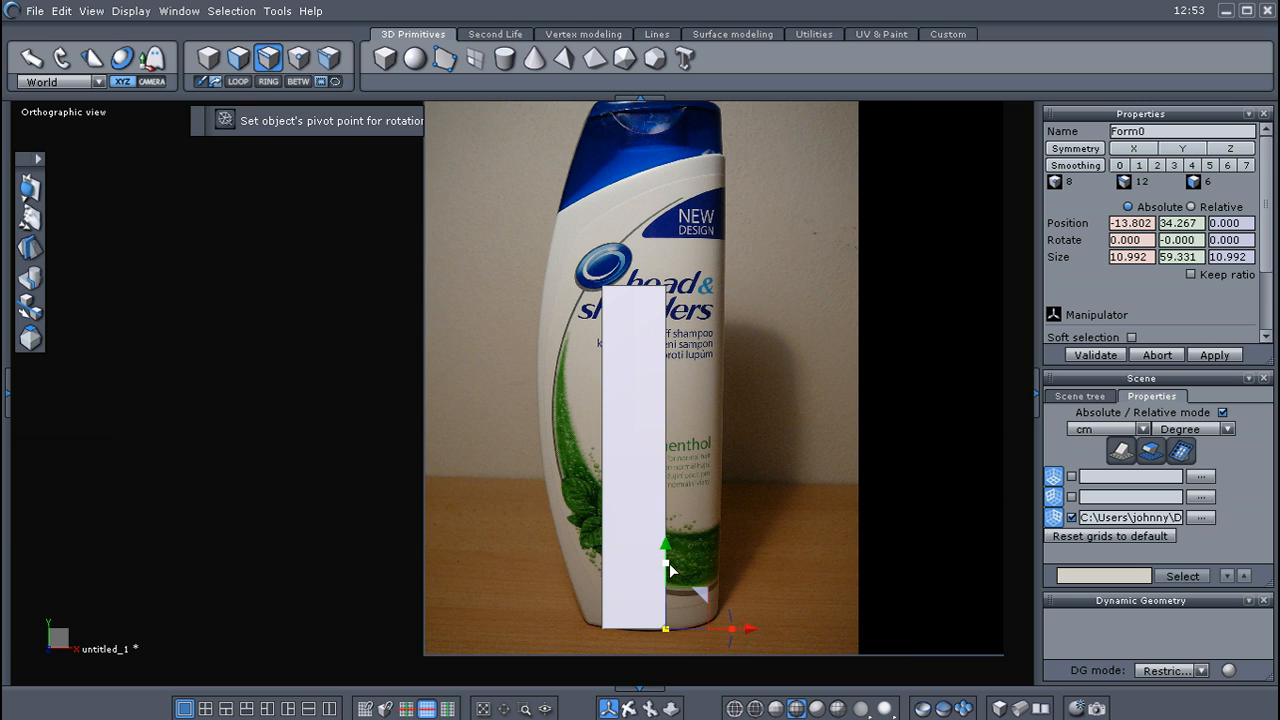
# Stretch the box upward along Y from the corner pivot to the bottle cap's top, about 92.43 cm high
pyautogui.moveTo(665, 559); pyautogui.dragTo(676, 538)
pyautogui.moveTo(736, 489); pyautogui.dragTo(730, 527, button='middle')
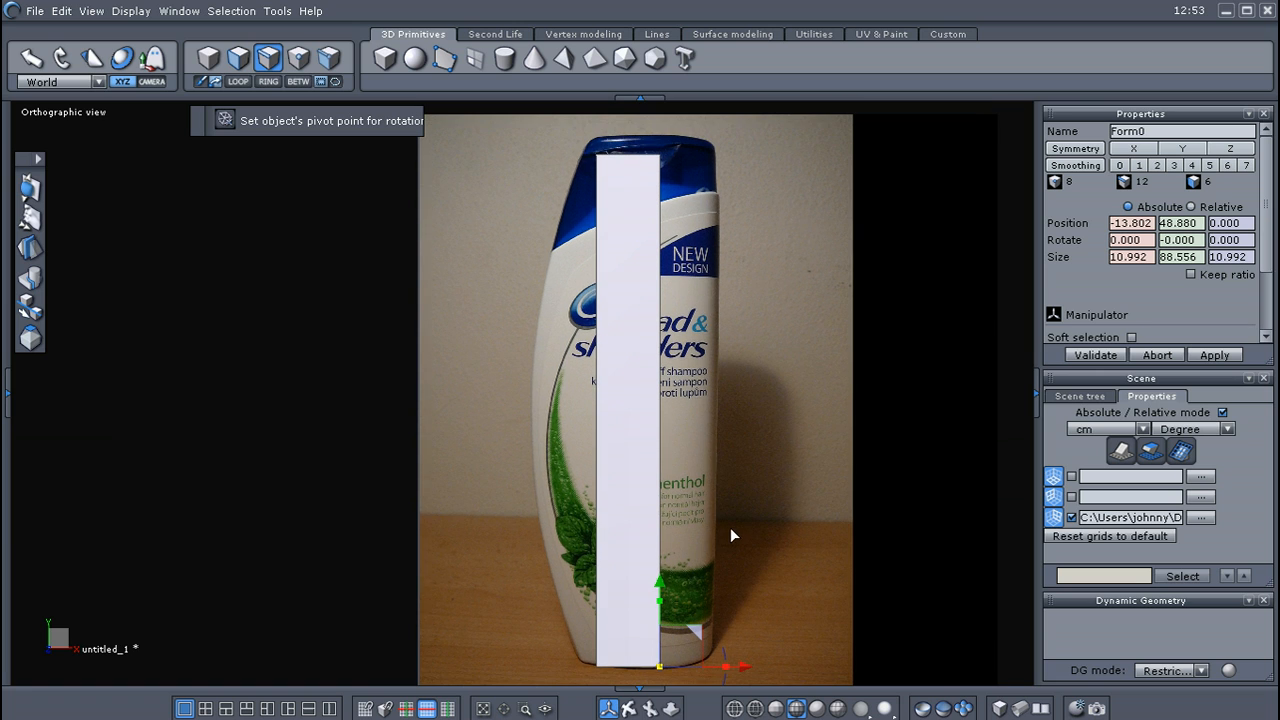
pyautogui.moveTo(660, 601); pyautogui.dragTo(660, 600)
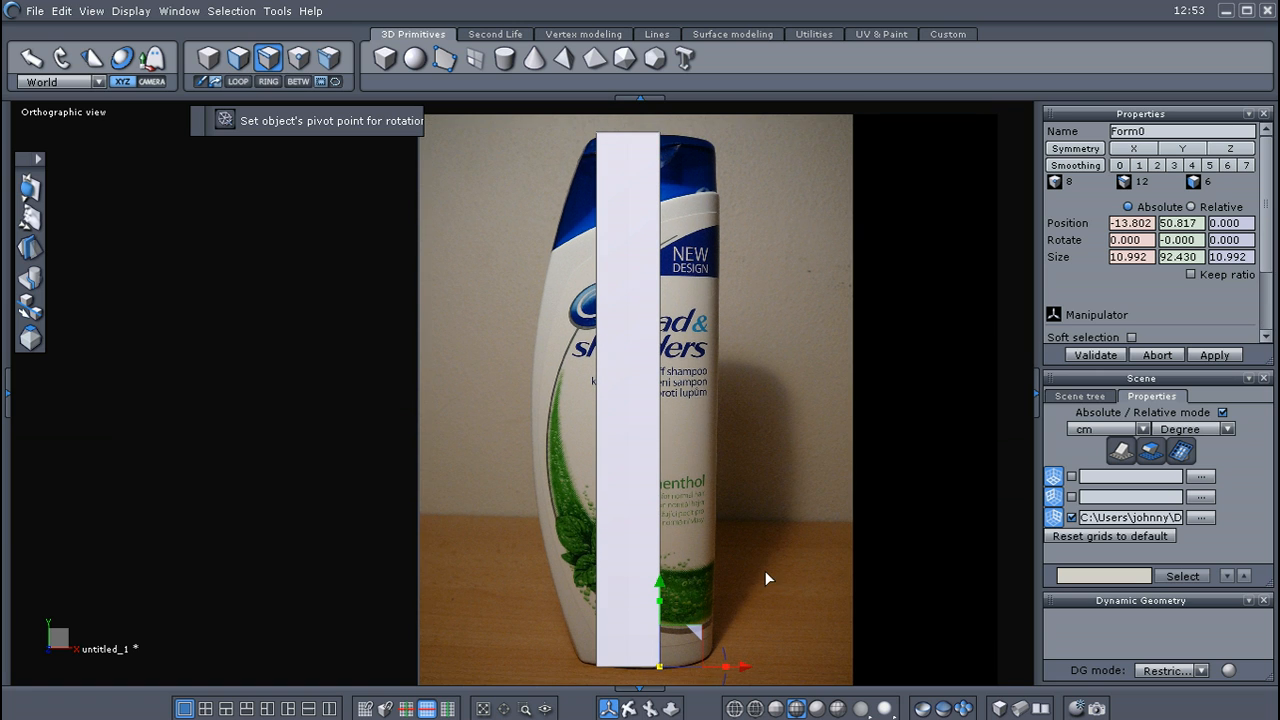
# Adjust the box's Y size in increments to 91.93 cm to match the top of the bottle
pyautogui.moveTo(766, 573); pyautogui.dragTo(764, 566, button='middle')
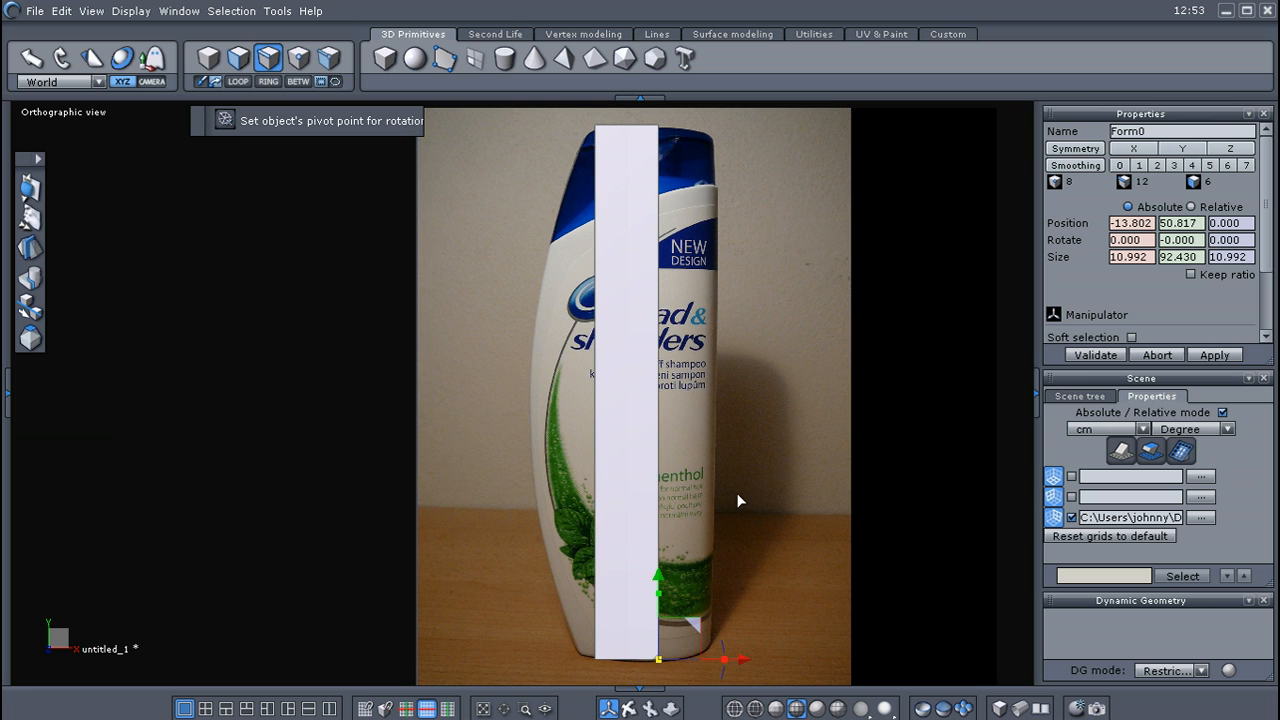
pyautogui.moveTo(737, 498); pyautogui.dragTo(730, 494, button='middle')
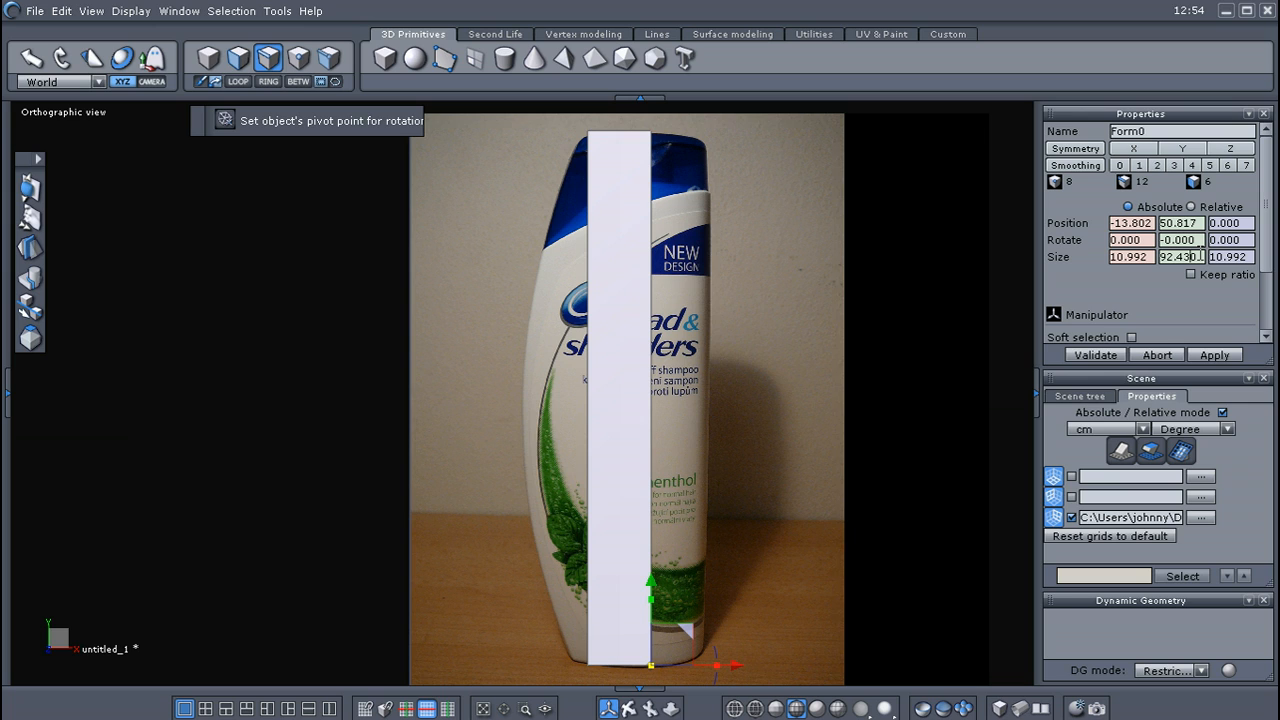
pyautogui.scroll(1, 1200, 254)
pyautogui.scroll(-7, 1200, 254)
pyautogui.scroll(-14, 1200, 256)
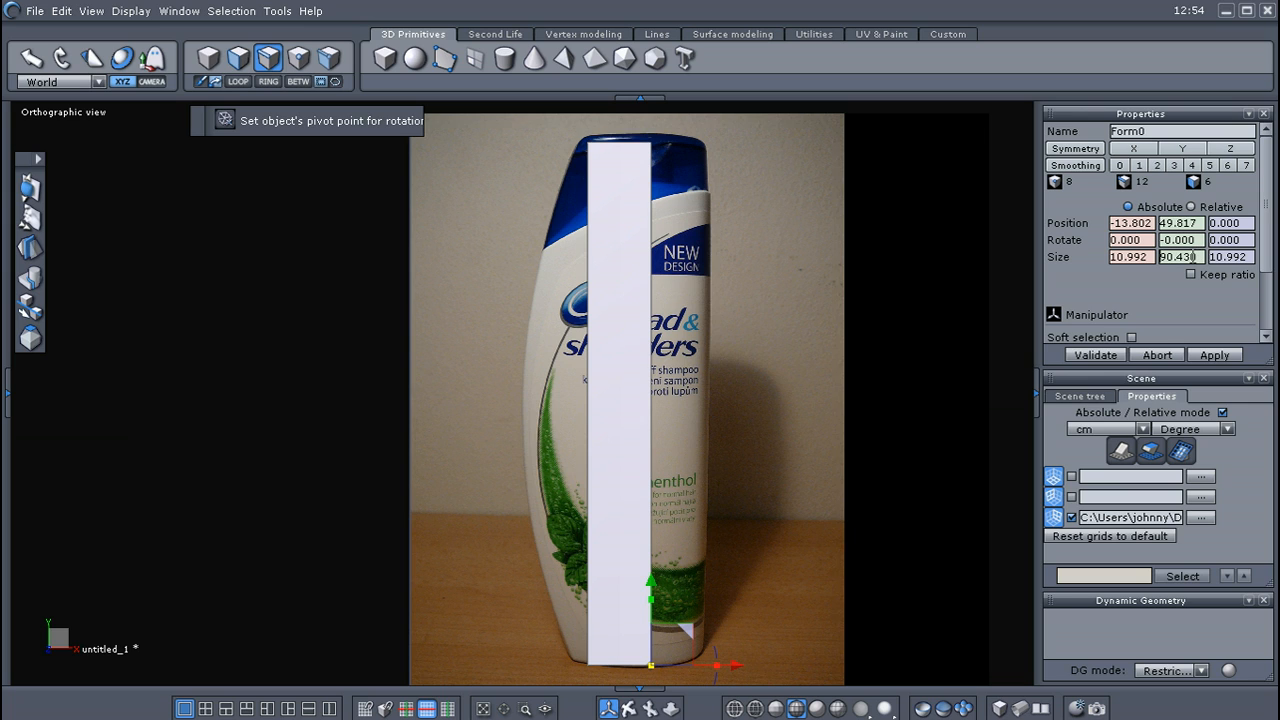
pyautogui.scroll(-16, 1195, 257)
pyautogui.scroll(18, 1187, 257)
pyautogui.scroll(12, 1184, 257)
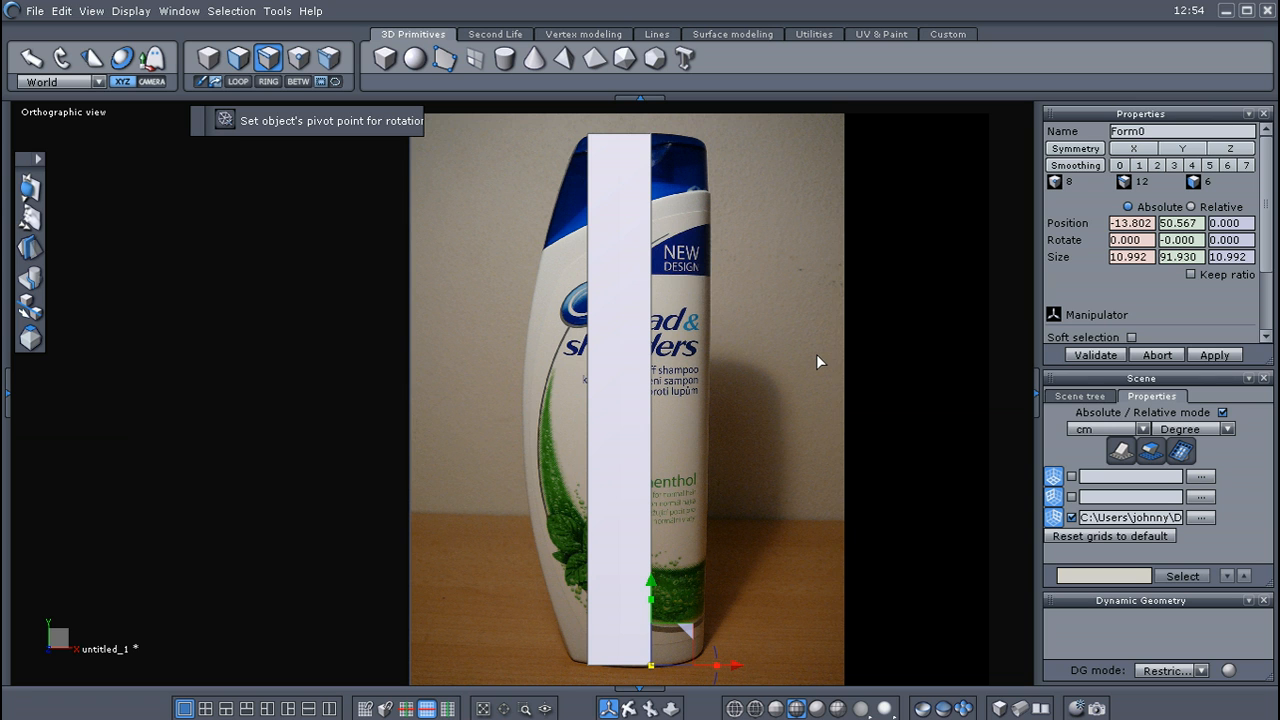
# Check the box's upper edge against the cap up close and fine-tune its Y size to 91.83 cm
pyautogui.scroll(5, 766, 300)
pyautogui.scroll(2, 741, 335)
pyautogui.moveTo(706, 271); pyautogui.dragTo(868, 515, button='middle')
pyautogui.moveTo(793, 470); pyautogui.dragTo(838, 458, button='middle')
pyautogui.scroll(1, 776, 416)
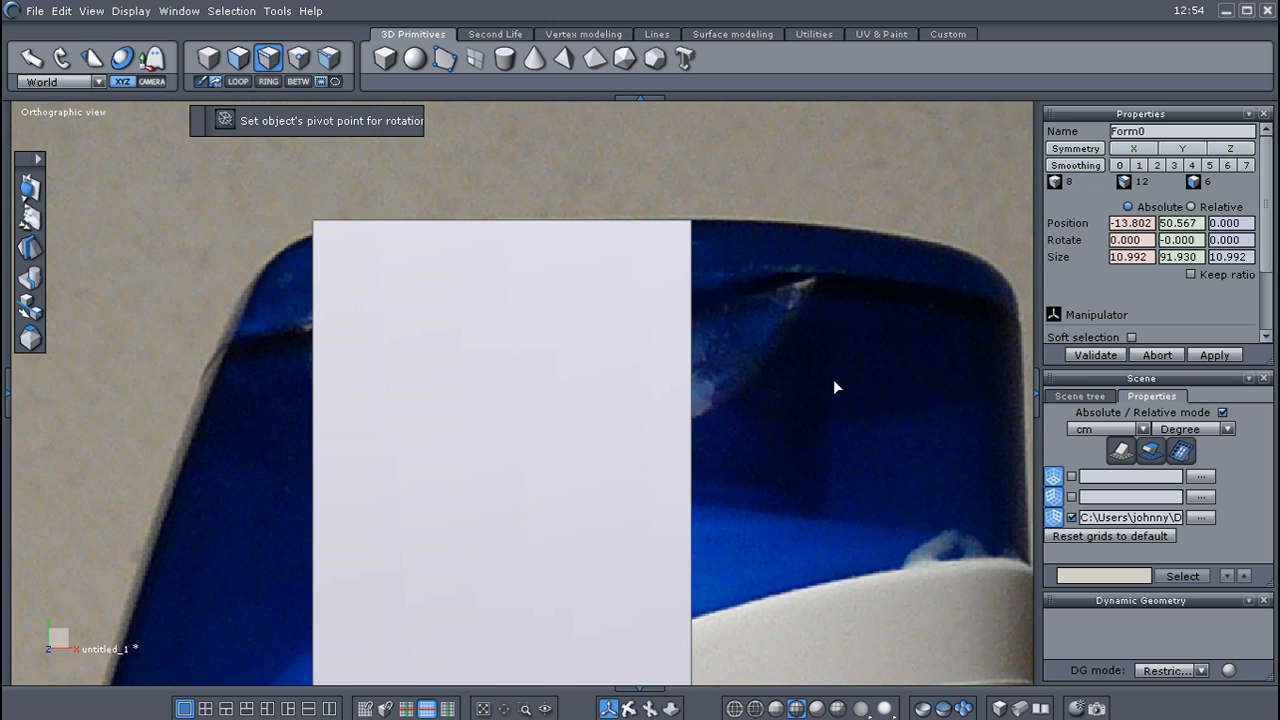
pyautogui.moveTo(833, 379); pyautogui.dragTo(826, 379, button='middle')
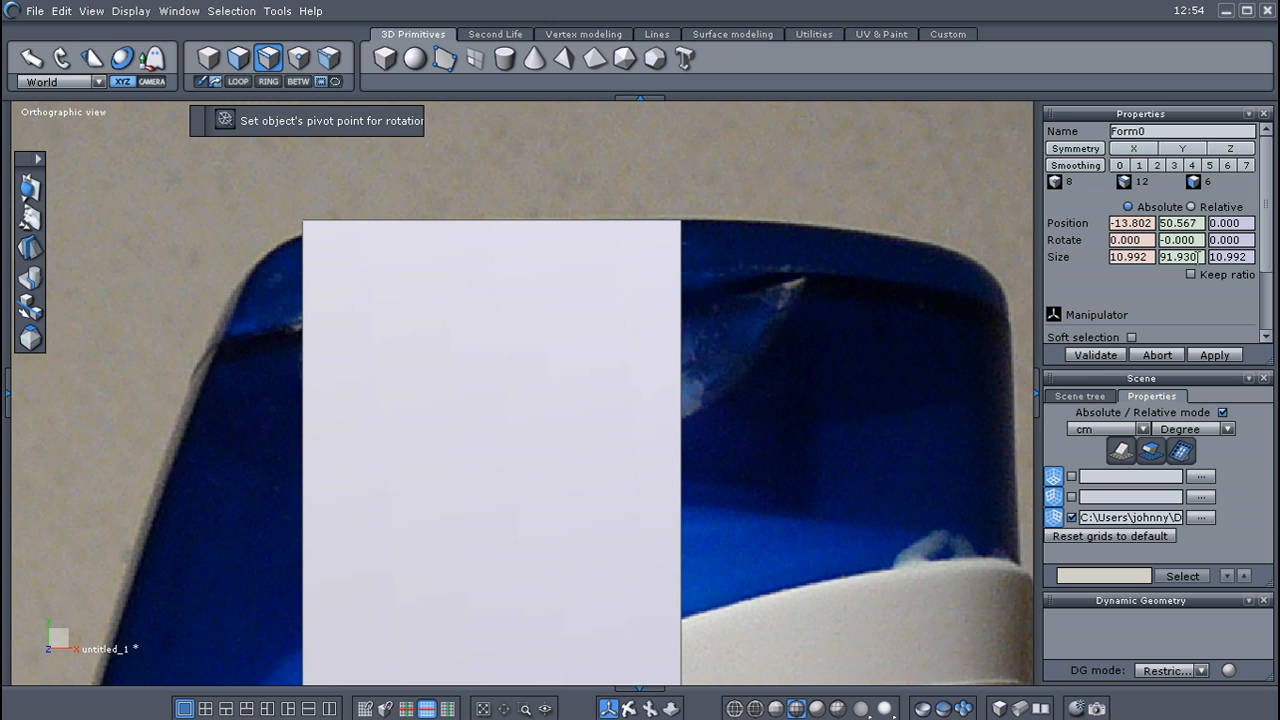
pyautogui.scroll(-9, 1198, 257)
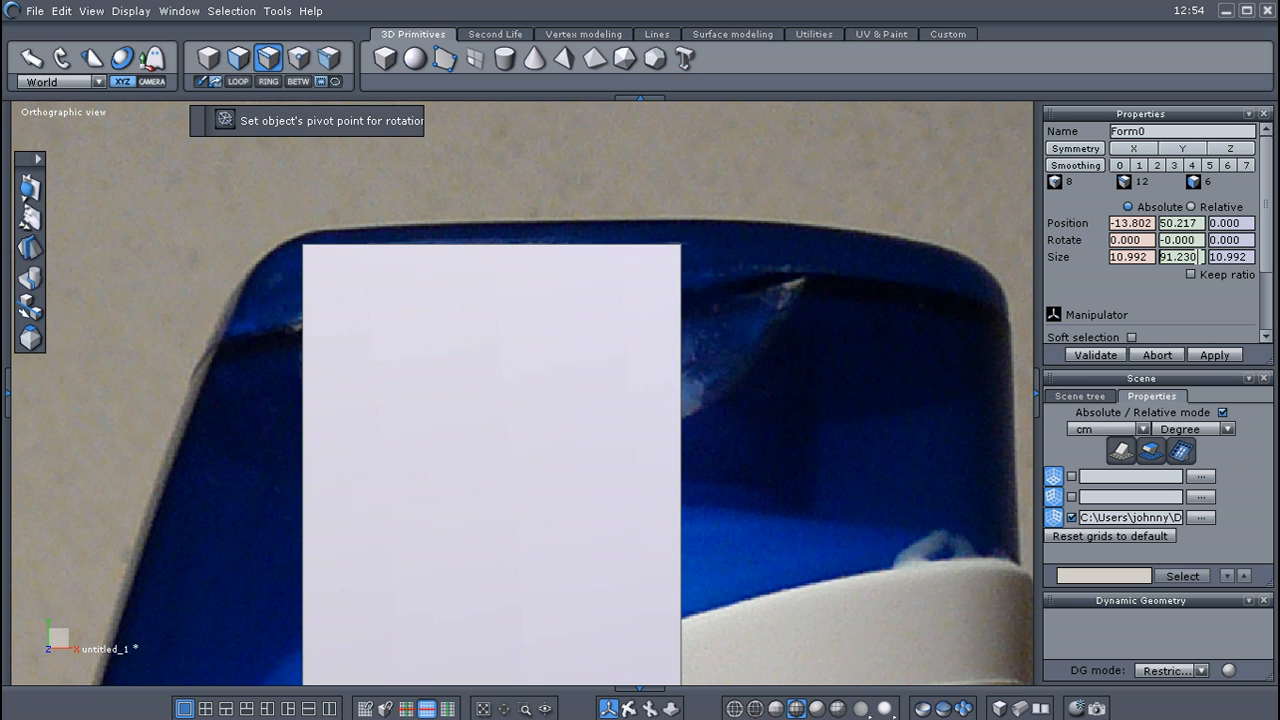
pyautogui.scroll(-8, 1198, 257)
pyautogui.scroll(12, 1198, 257)
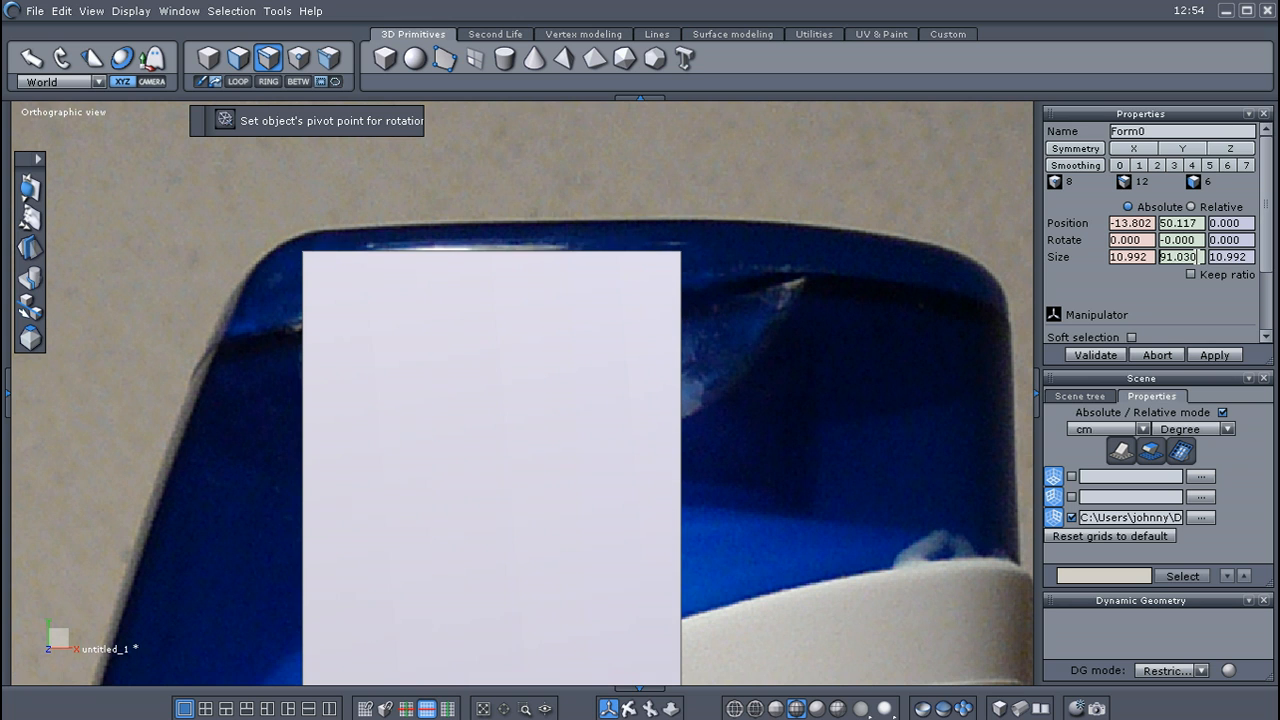
pyautogui.scroll(4, 1198, 257)
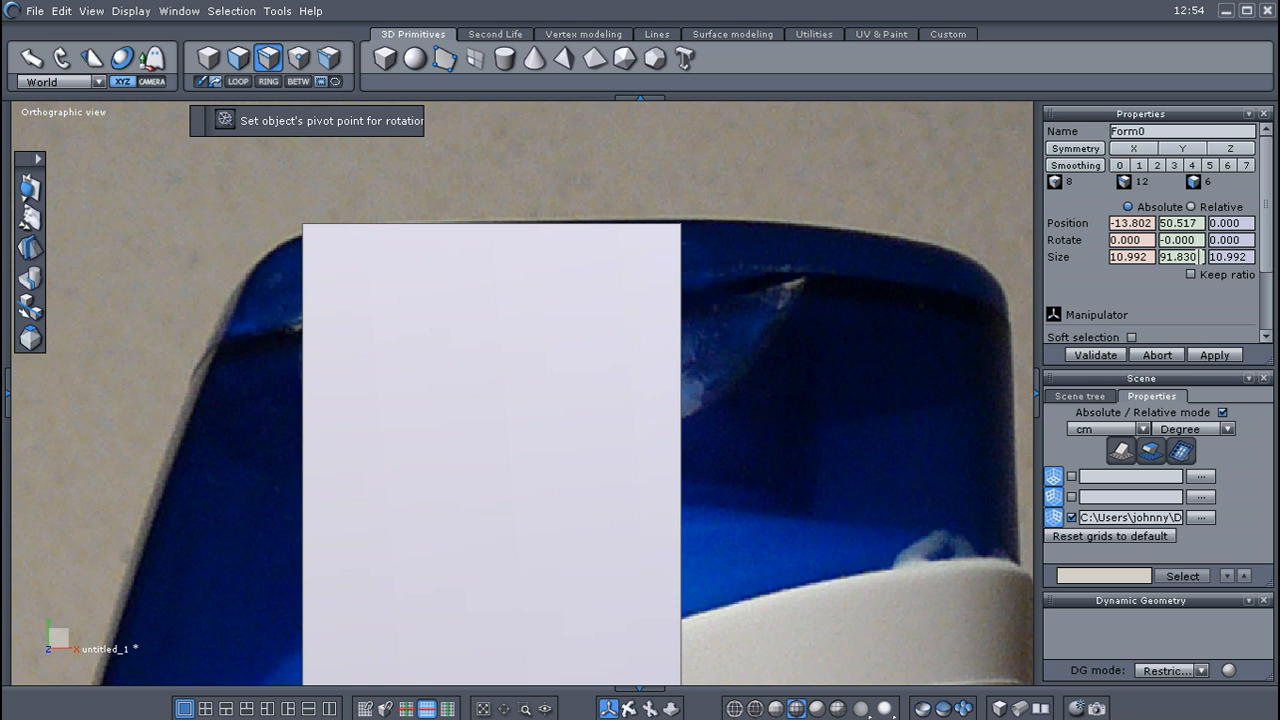
# Set the box's Y size to exactly 91 cm
pyautogui.moveTo(1200, 257); pyautogui.dragTo(1090, 257)
pyautogui.write('91')
pyautogui.press('Return')
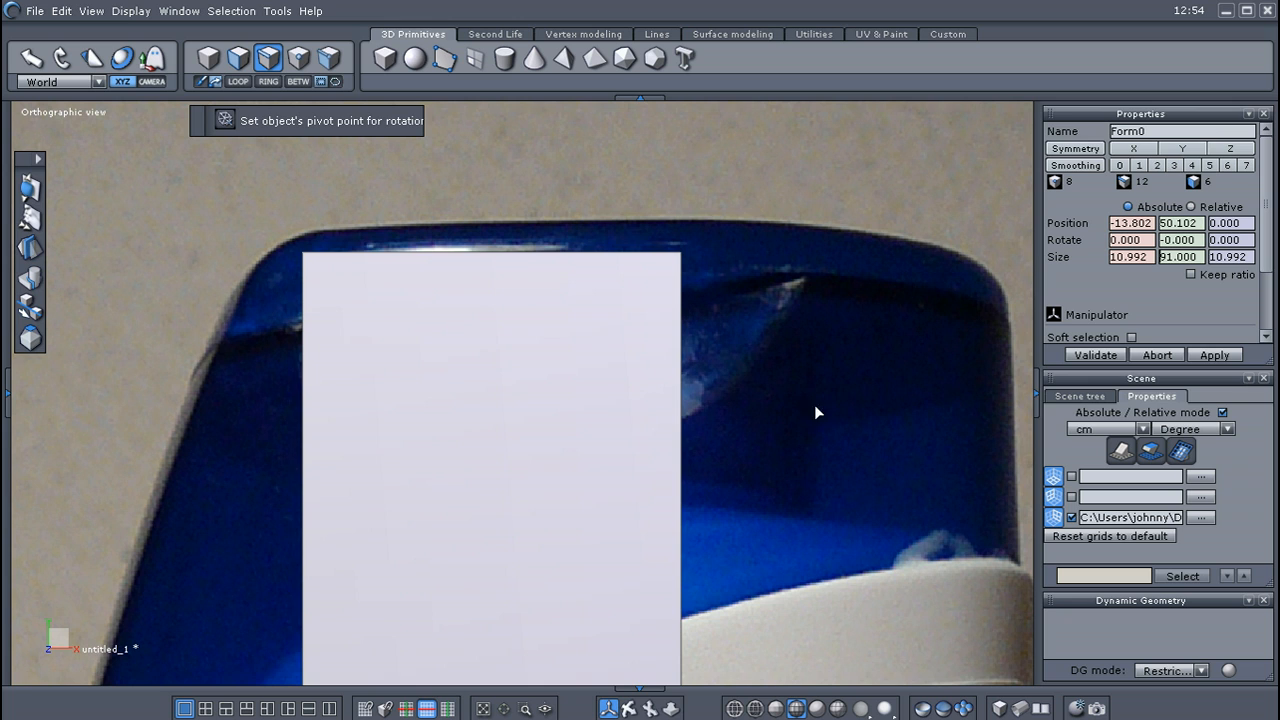
# Set the box's Y size to 91.5 cm and increase it in increments to 91.8 cm at the cap's upper edge
pyautogui.moveTo(803, 423); pyautogui.dragTo(801, 398, button='middle')
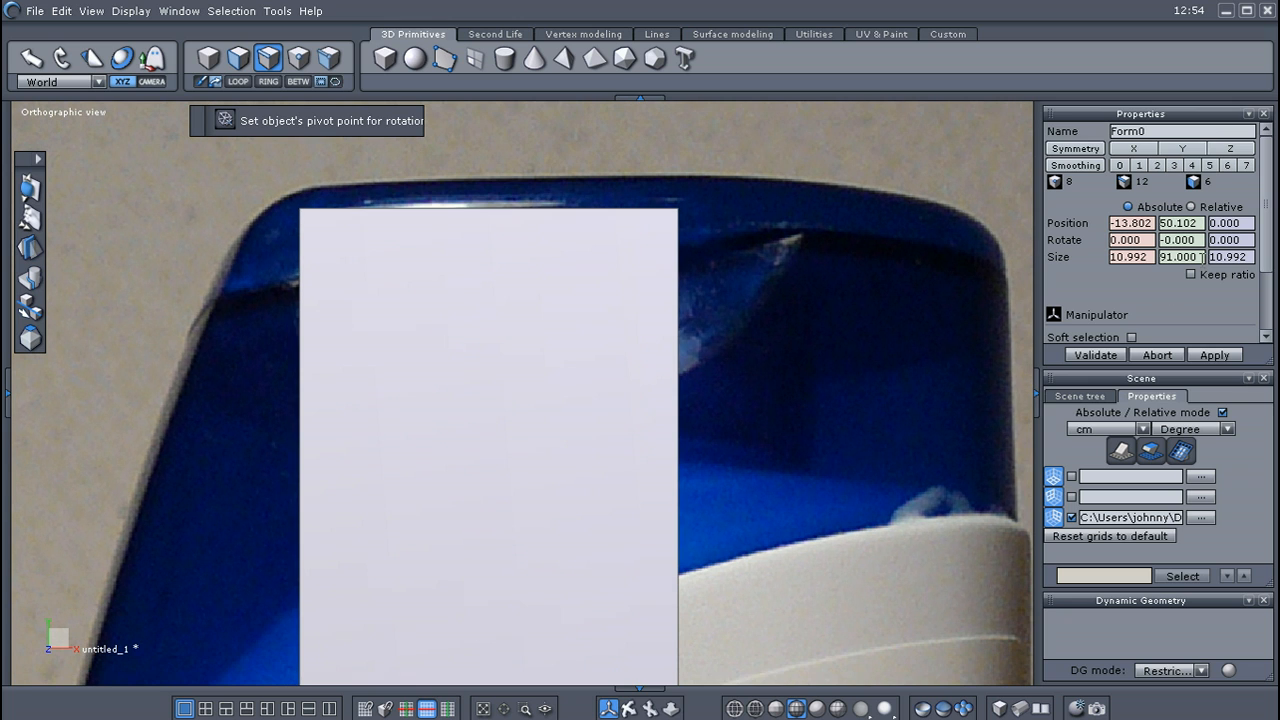
pyautogui.moveTo(1201, 257); pyautogui.dragTo(1150, 262)
pyautogui.write('91.5')
pyautogui.press('Return')
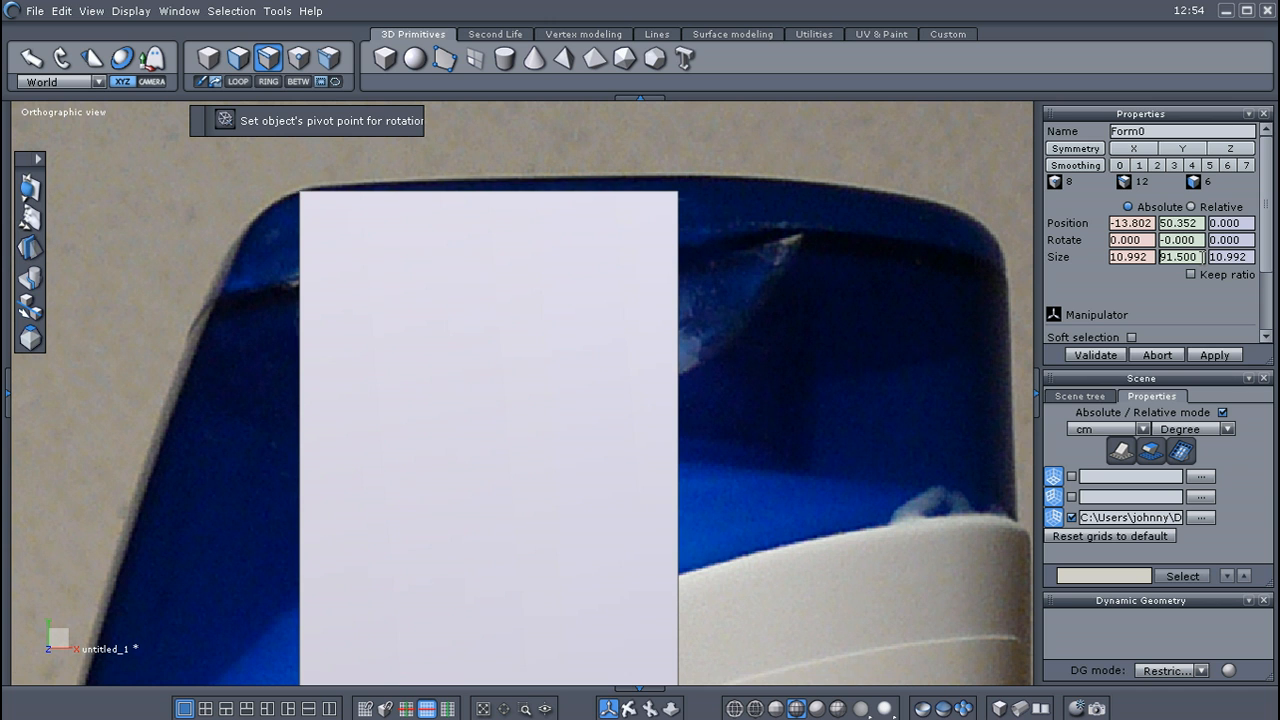
pyautogui.scroll(3, 1203, 257)
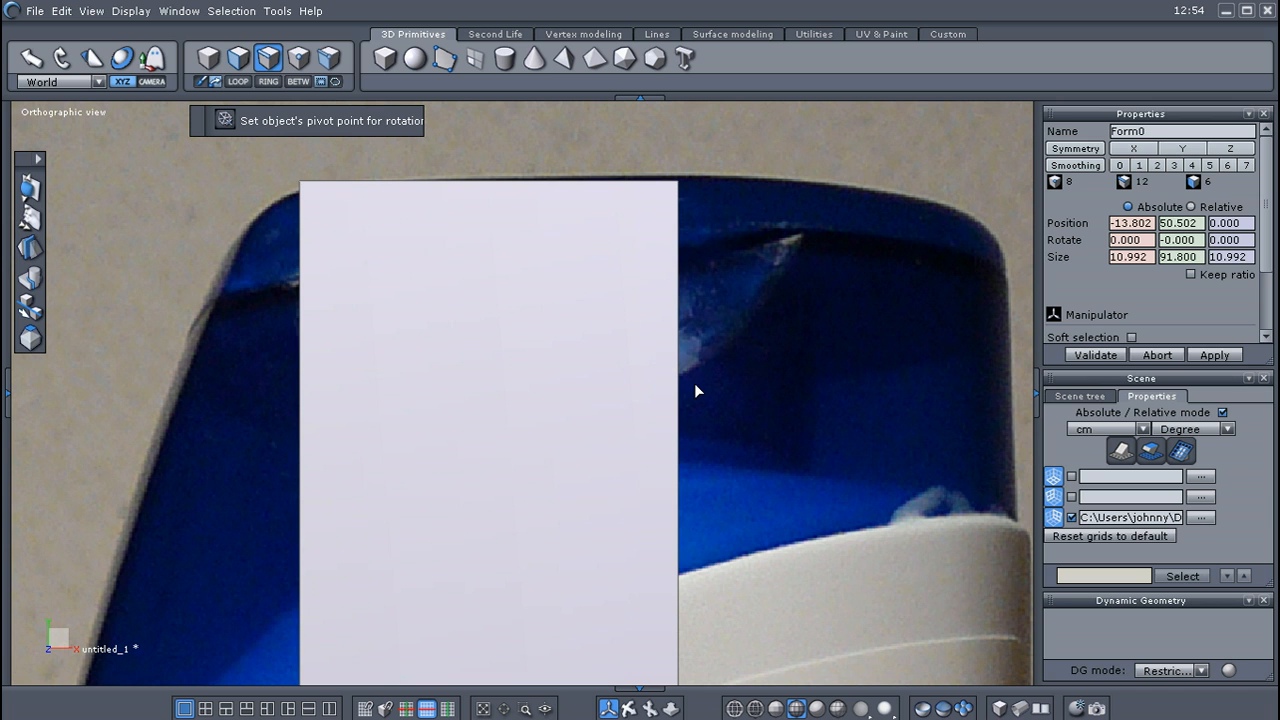
# Widen the box leftward along X from the lower-right pivot to the bottle base's left edge, about 14.67 cm wide
pyautogui.scroll(-3, 734, 478)
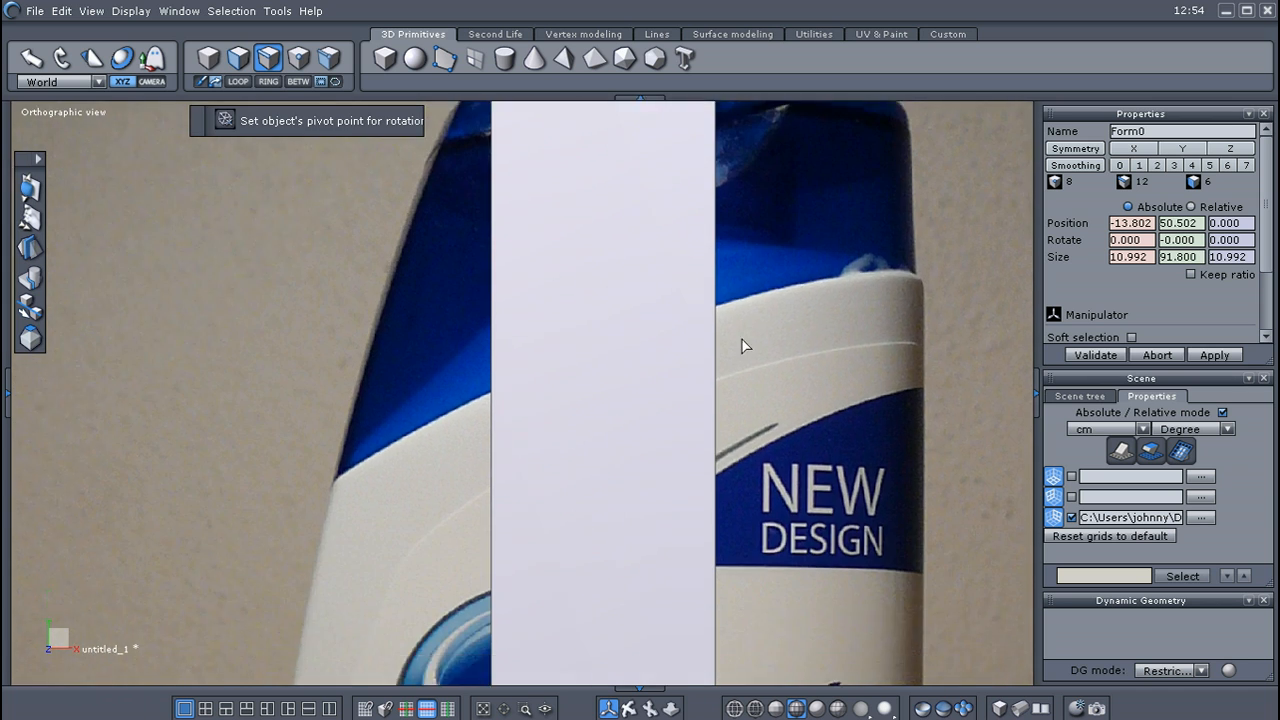
pyautogui.scroll(-3, 742, 346)
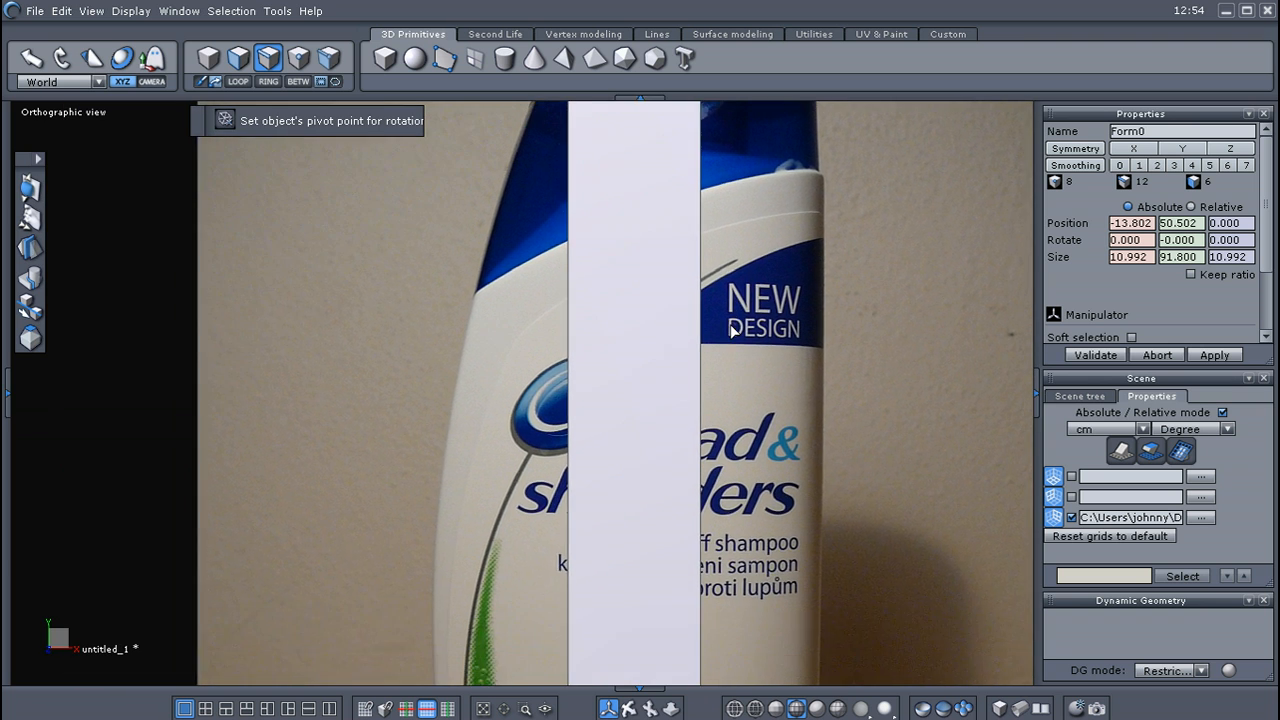
pyautogui.scroll(-3, 731, 332)
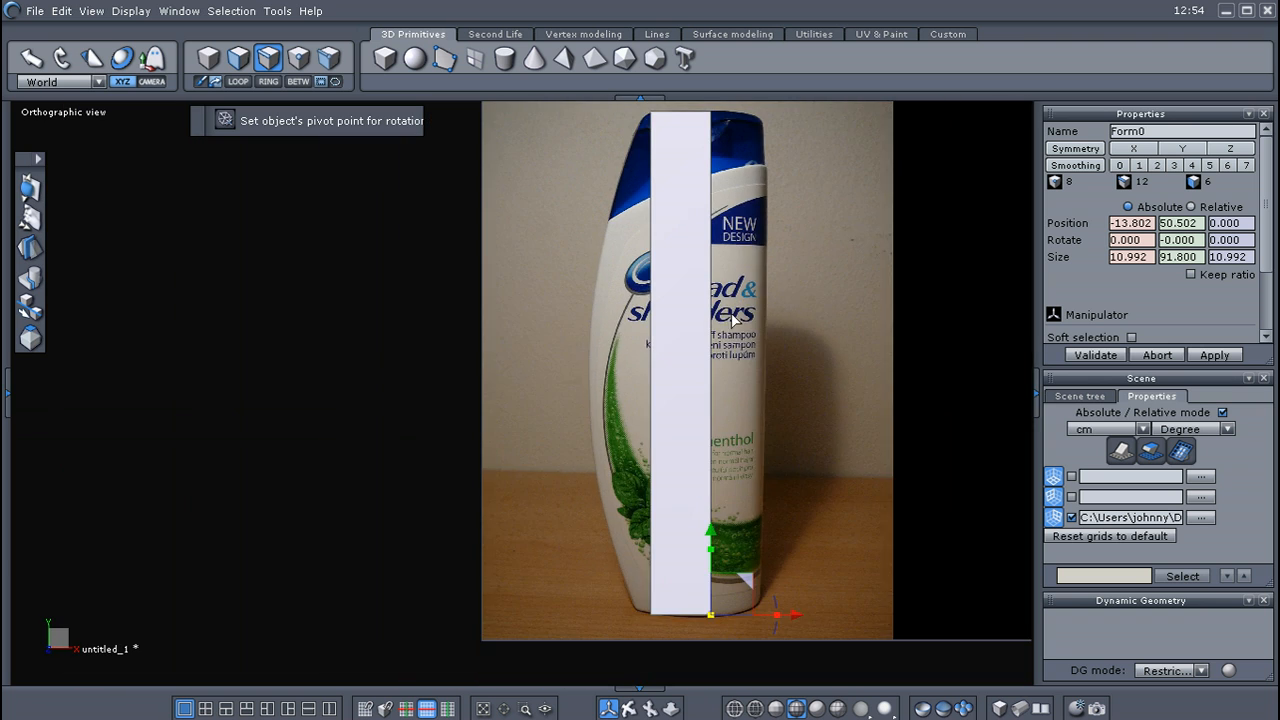
pyautogui.moveTo(735, 318); pyautogui.dragTo(737, 391, button='middle')
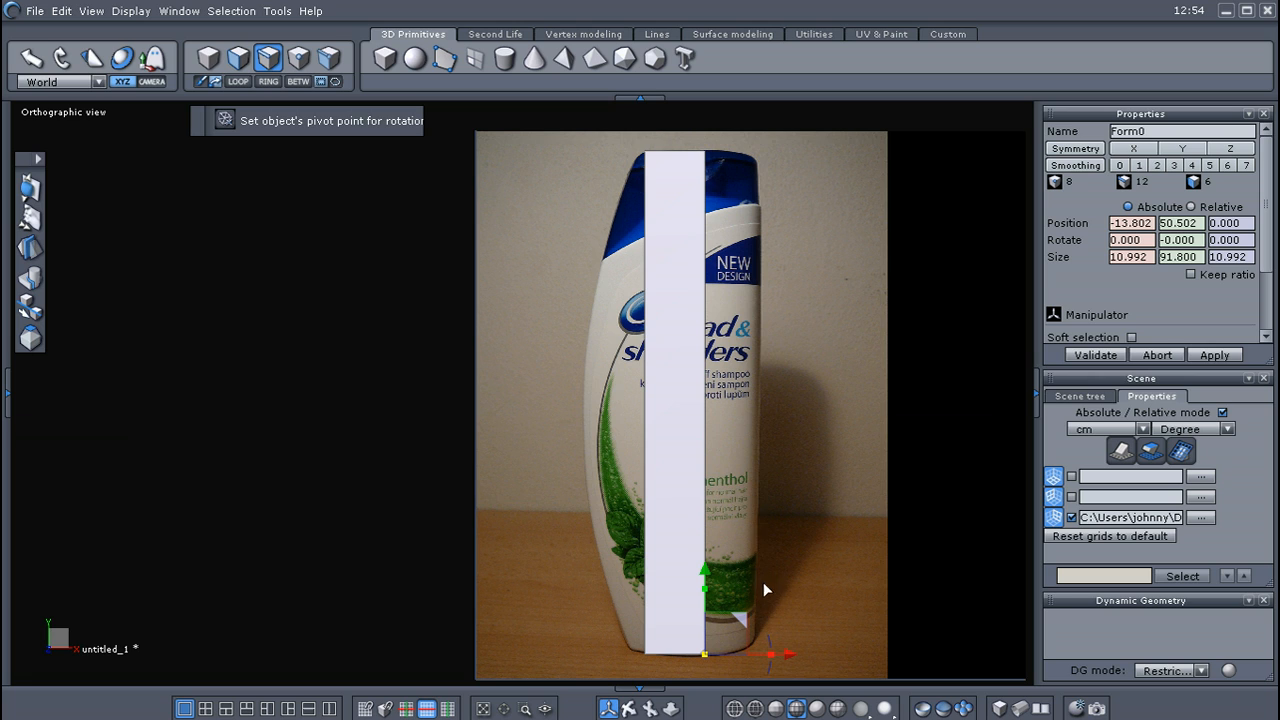
pyautogui.moveTo(770, 656); pyautogui.dragTo(793, 655)
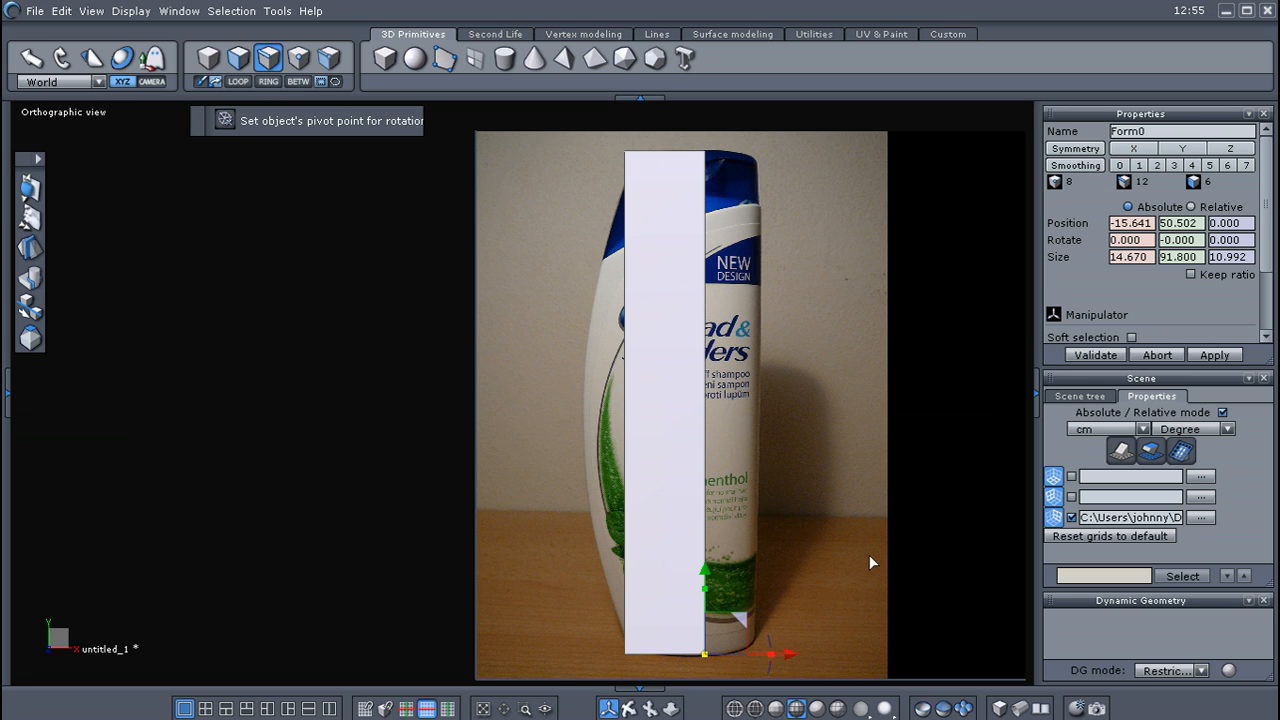
# Set the box's pivot point at its lower-left corner and widen the box rightward to the bottle's right edge, about 24.3 cm wide
pyautogui.moveTo(560, 562); pyautogui.dragTo(580, 540, button='middle')
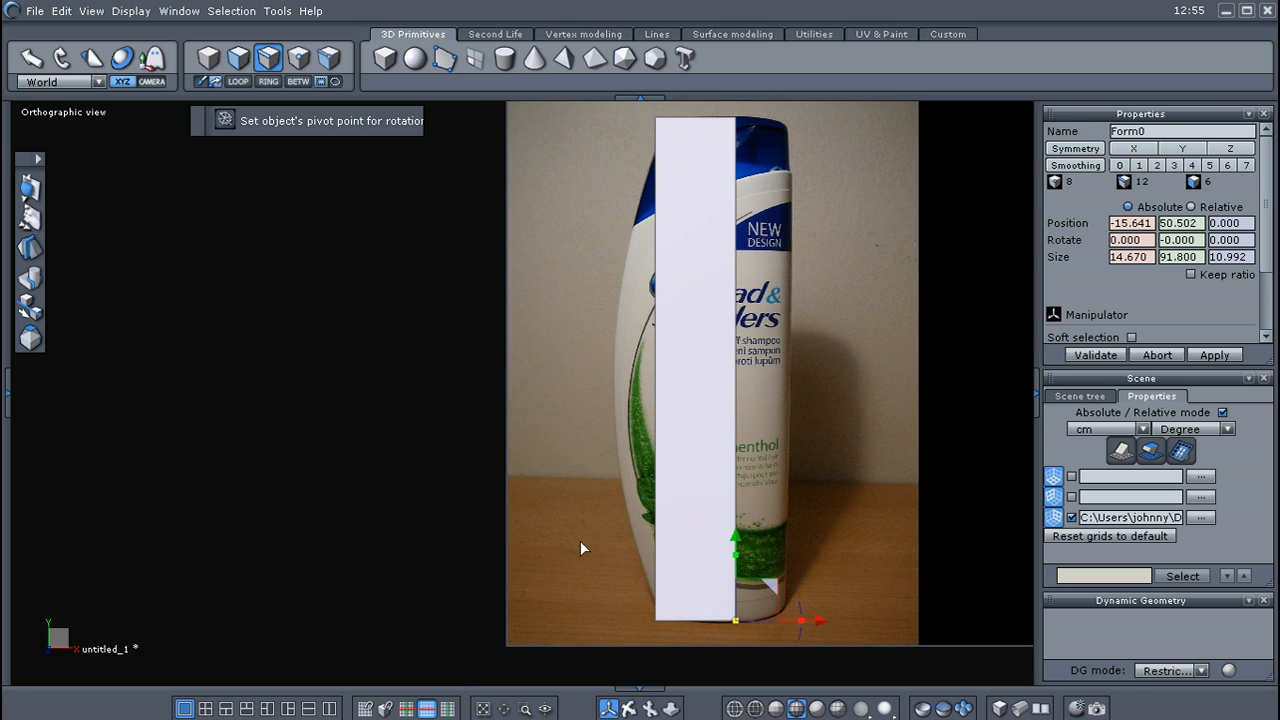
pyautogui.rightClick(561, 572)
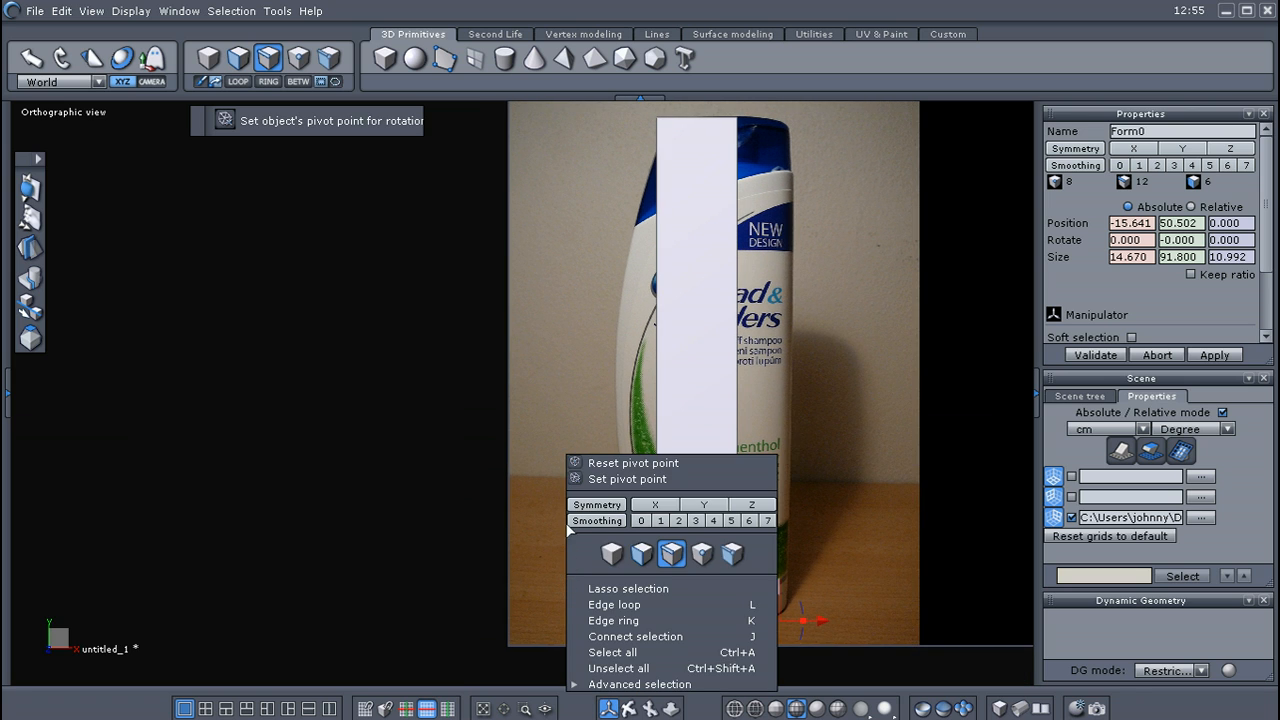
pyautogui.click(606, 476)
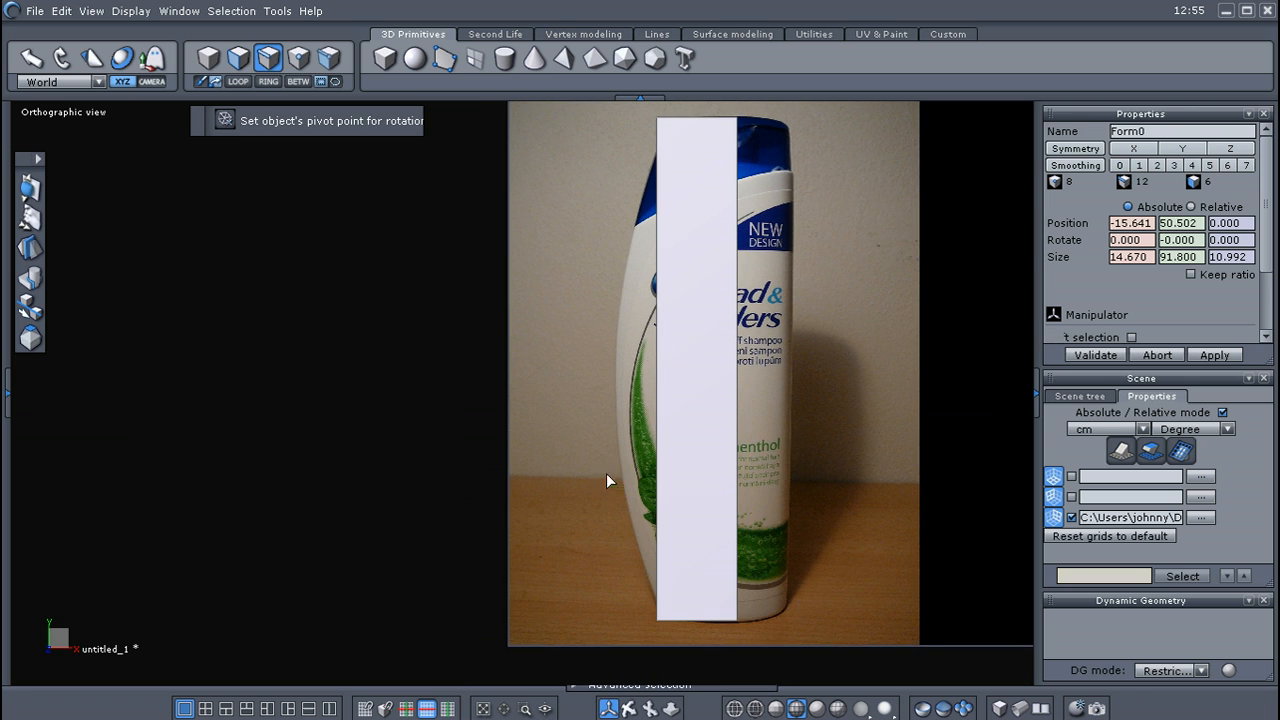
pyautogui.click(657, 618)
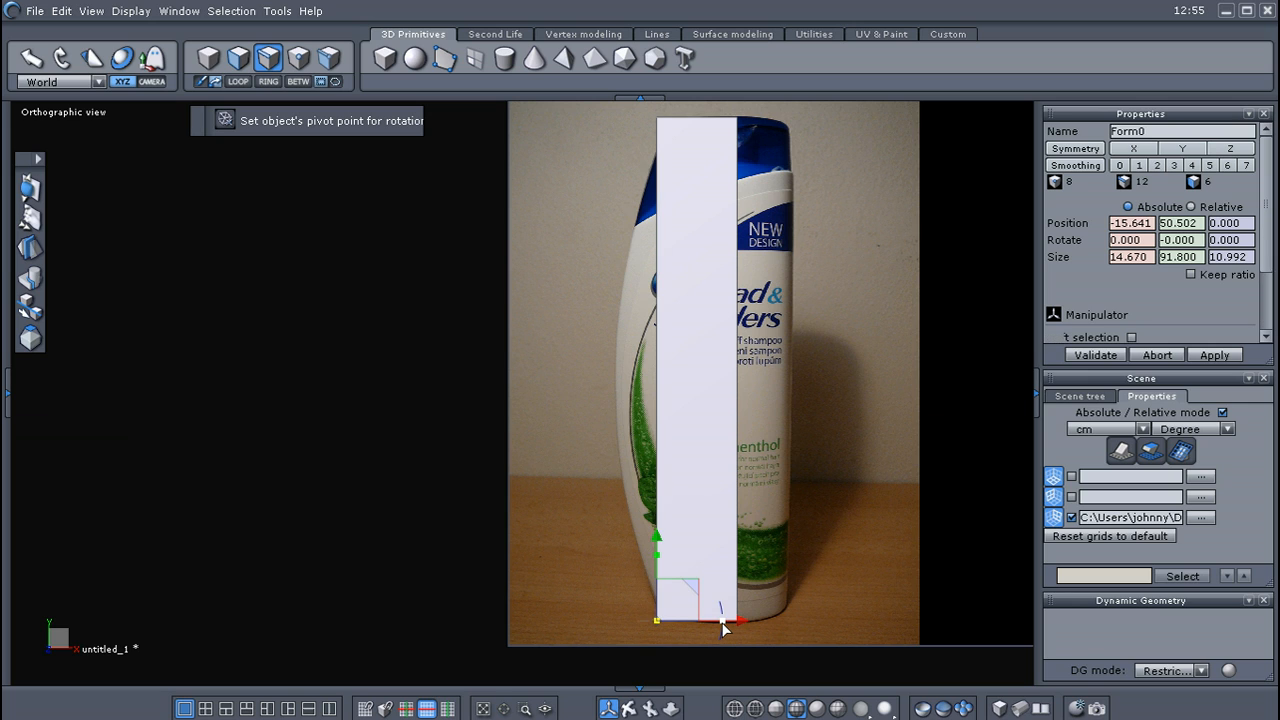
pyautogui.moveTo(724, 627); pyautogui.dragTo(768, 646)
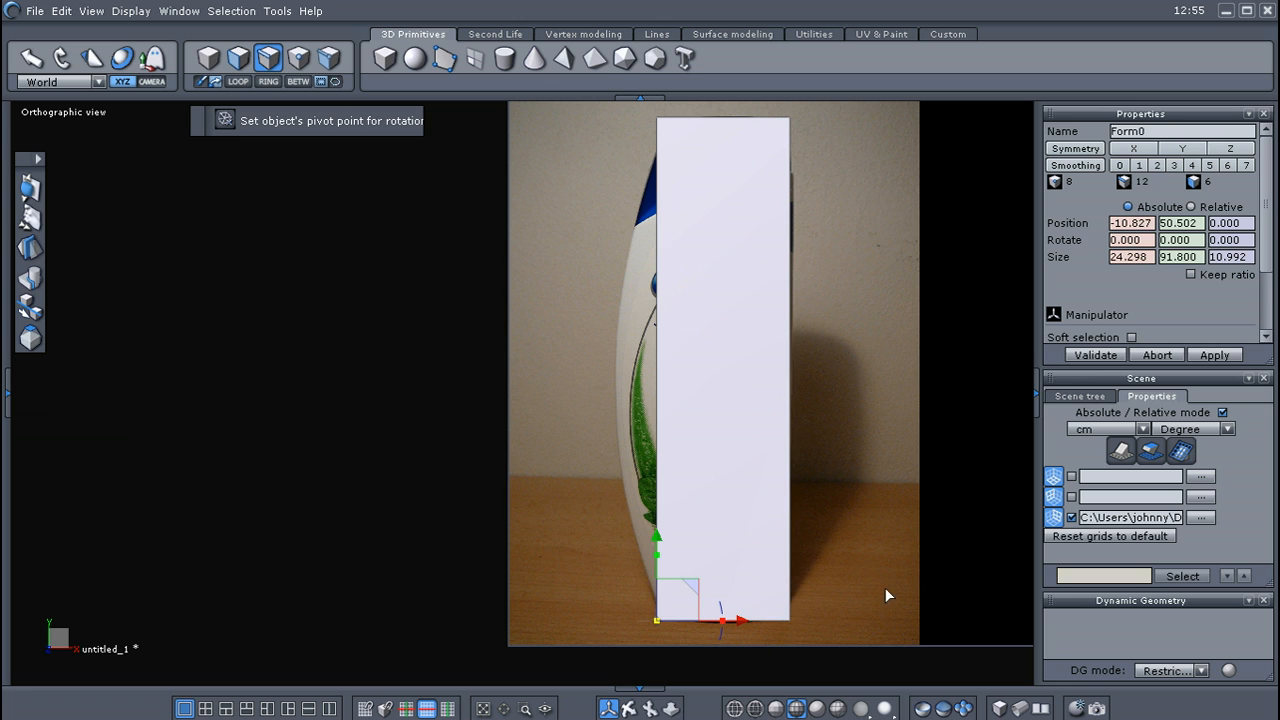
# Reset the box's pivot point to its centre and thicken the box along Z to about 17.3 cm
pyautogui.moveTo(870, 576); pyautogui.dragTo(860, 576, button='middle')
pyautogui.rightClick(849, 533)
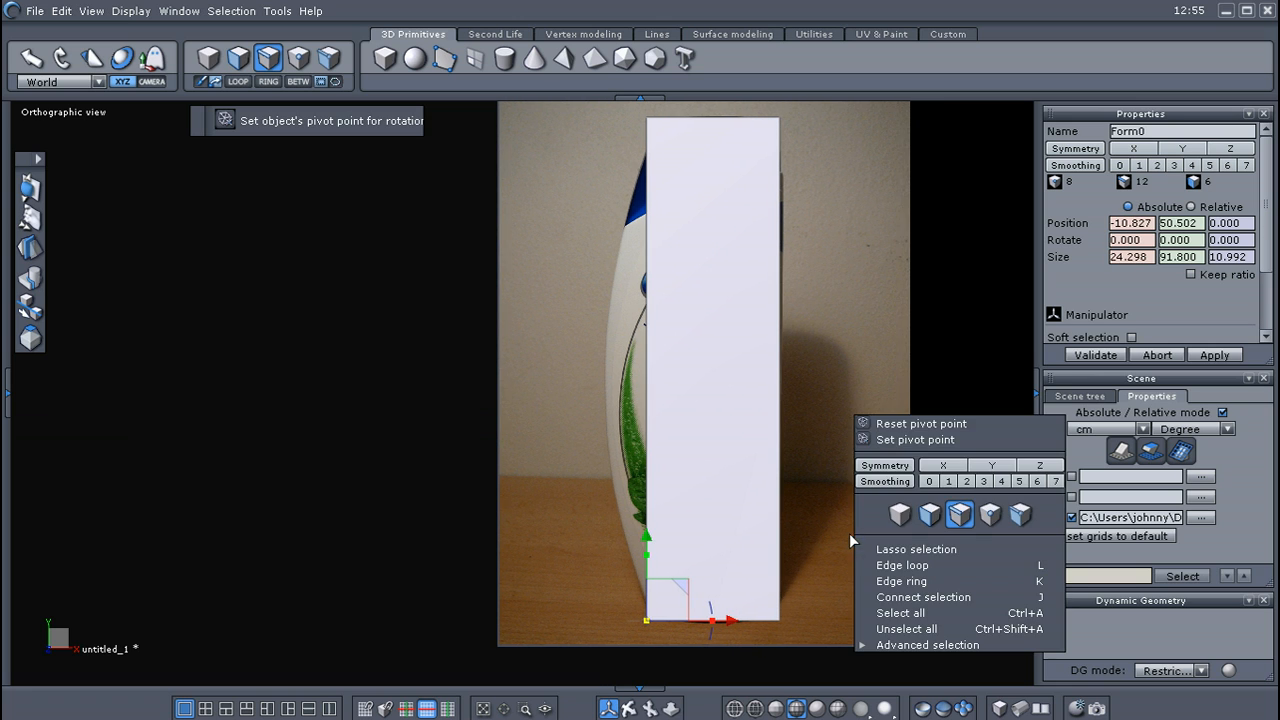
pyautogui.click(912, 424)
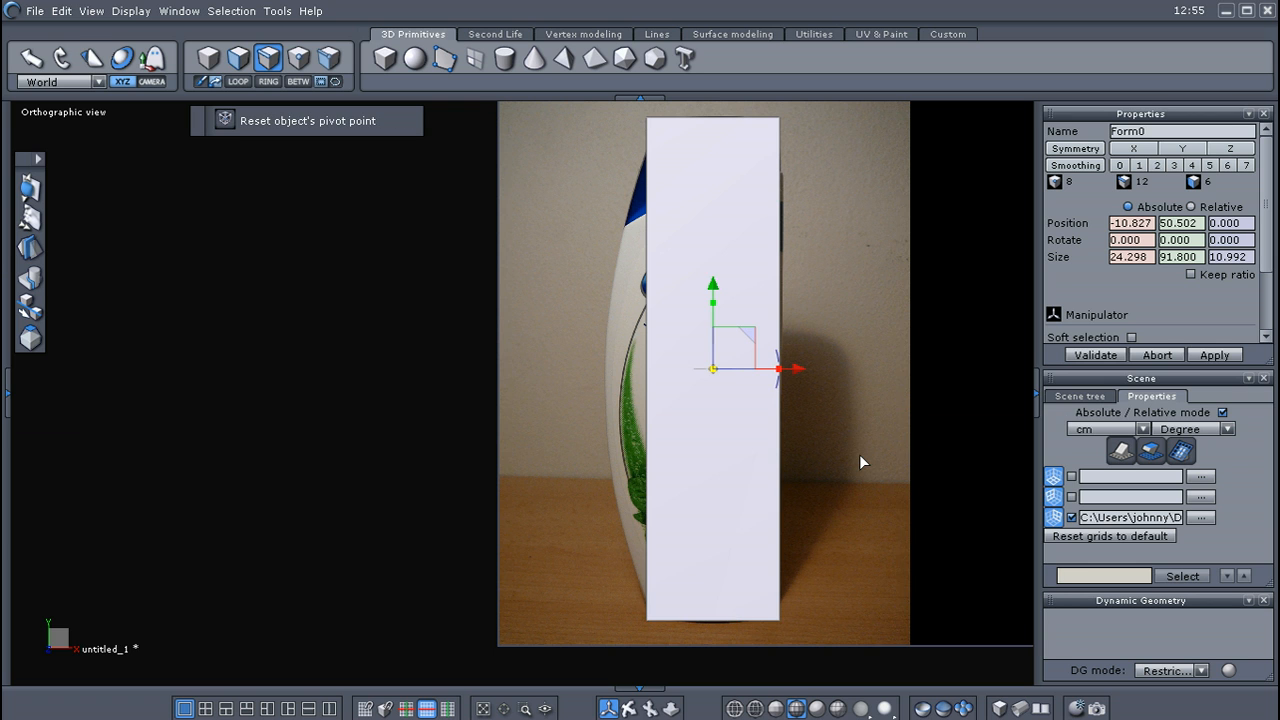
pyautogui.moveTo(859, 454); pyautogui.dragTo(593, 396, button='middle')
pyautogui.press('2')
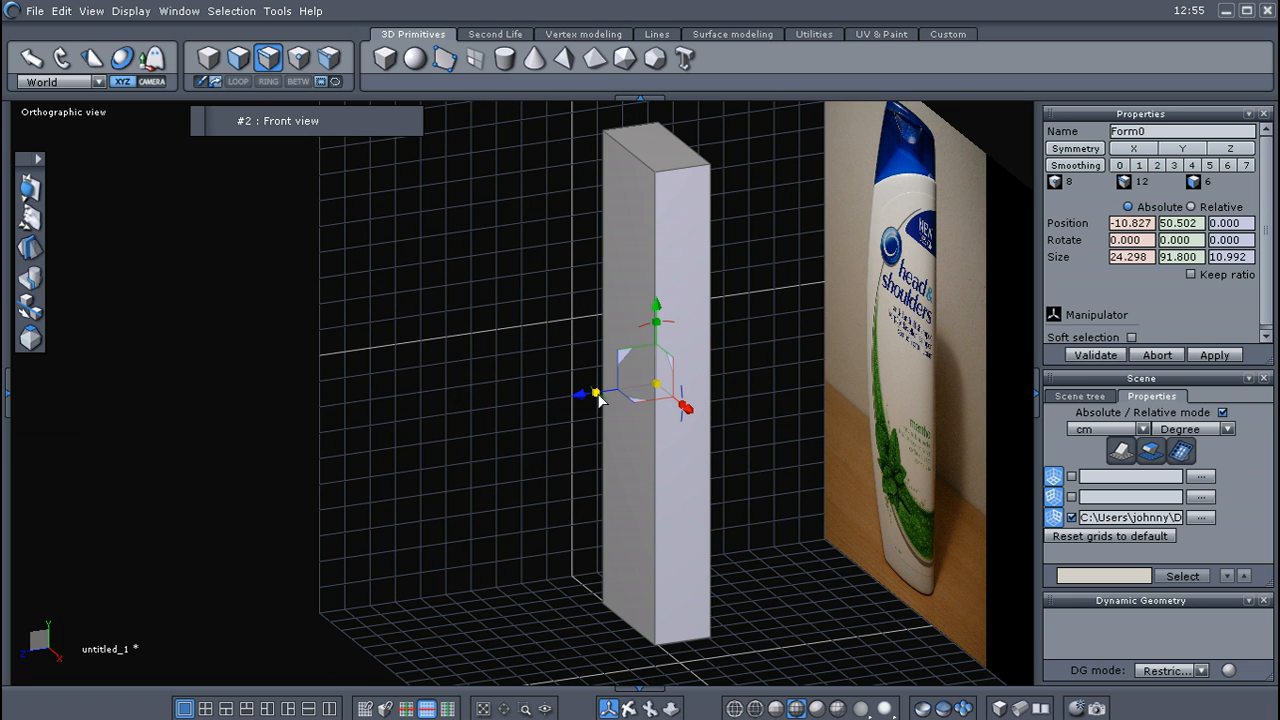
pyautogui.moveTo(596, 393); pyautogui.dragTo(561, 391)
pyautogui.moveTo(469, 451); pyautogui.dragTo(577, 462, button='right')
# Show the box as a wireframe in the front view over the bottle image
pyautogui.press('F2')
pyautogui.moveTo(676, 471); pyautogui.dragTo(767, 407, button='middle')
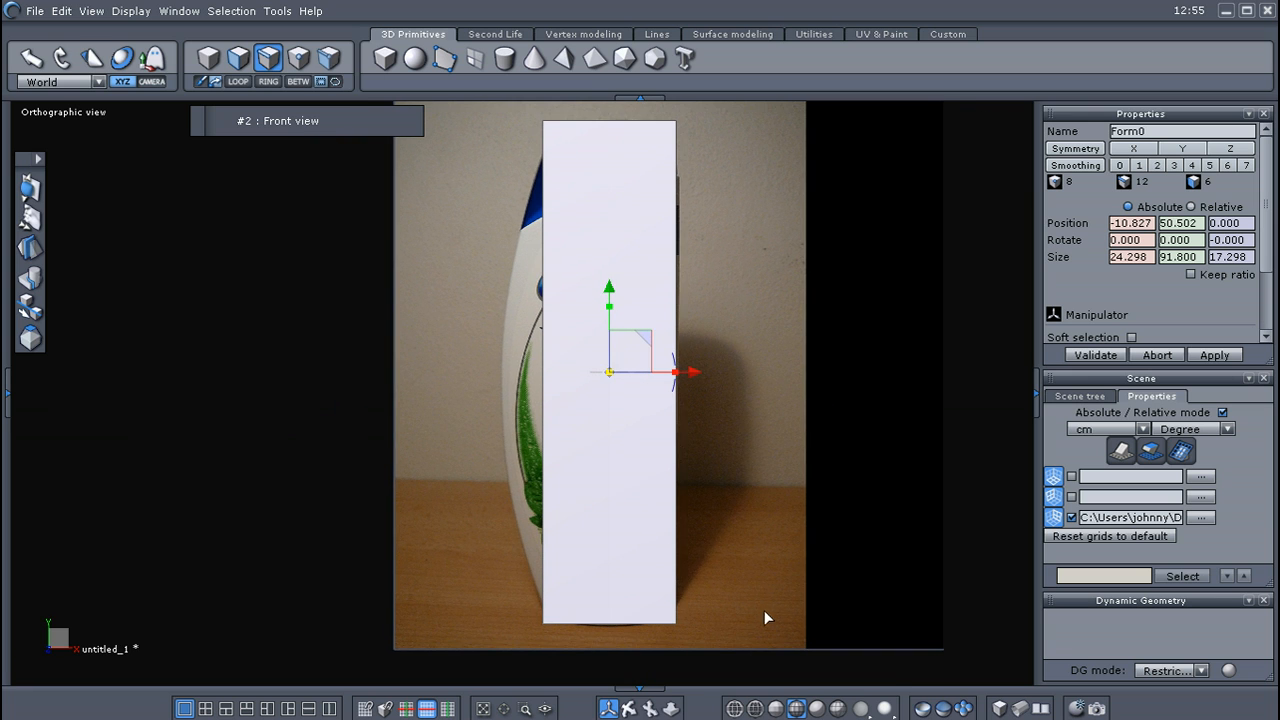
pyautogui.click(734, 708)
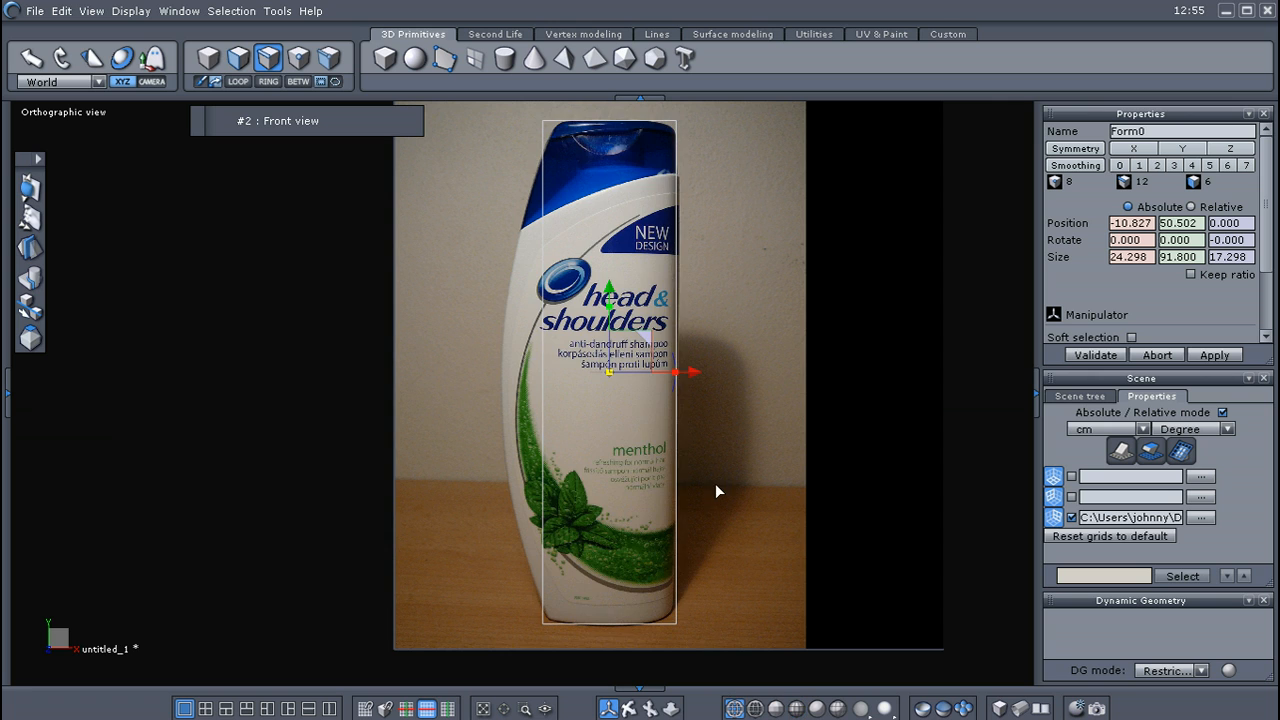
pyautogui.moveTo(715, 483); pyautogui.dragTo(754, 488, button='middle')
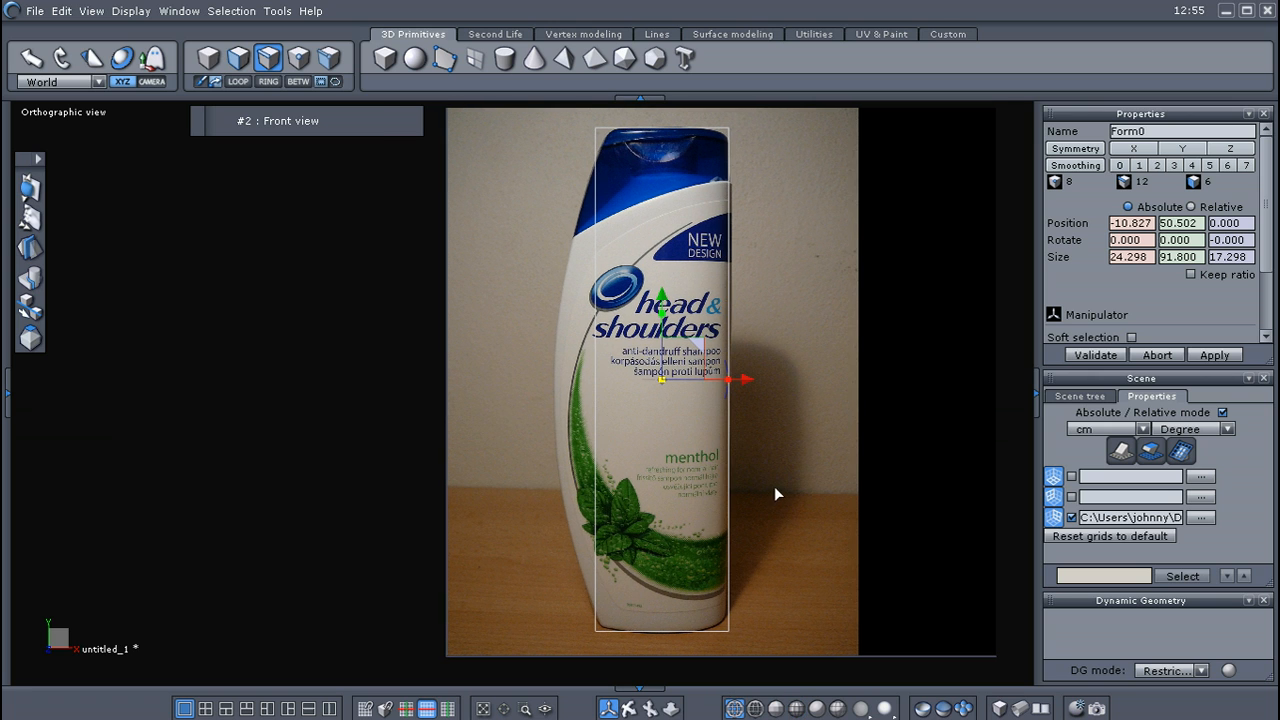
# Cut three evenly spaced horizontal loops around the box with Free Tesselate, using continuous tesselation by segment
pyautogui.rightClick(782, 463)
pyautogui.click(891, 452)
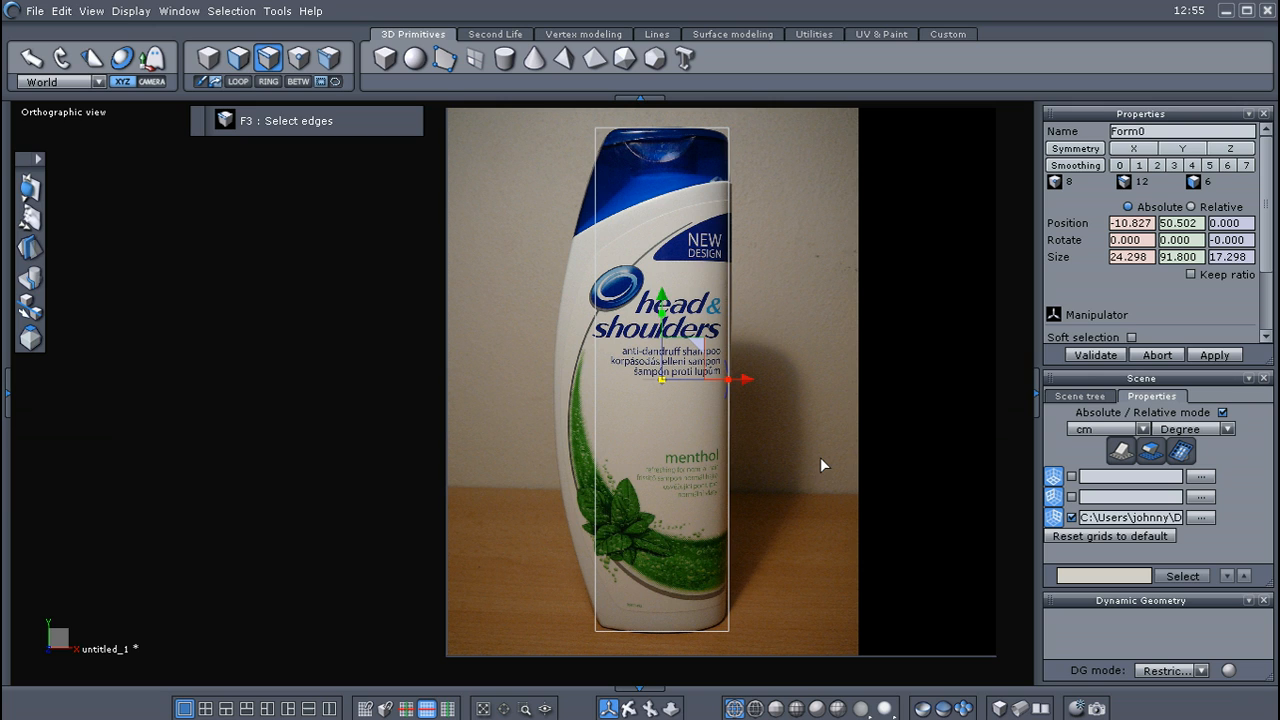
pyautogui.press('x')
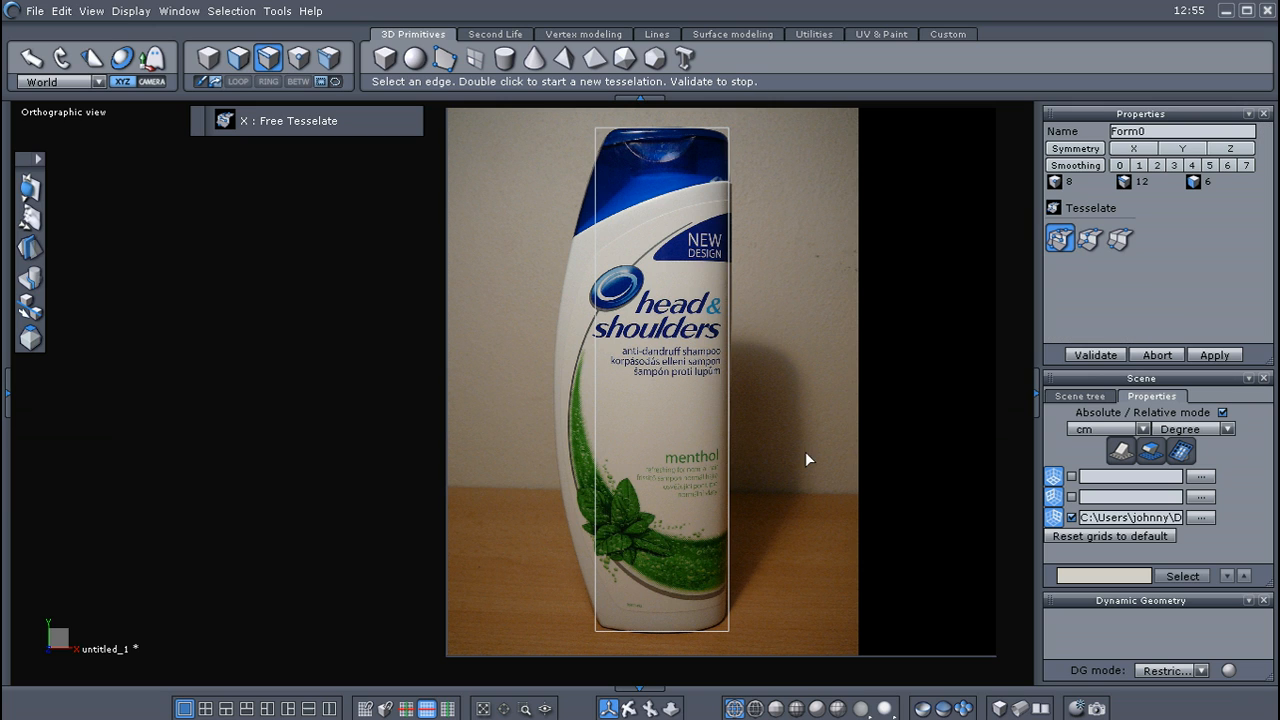
pyautogui.click(1120, 238)
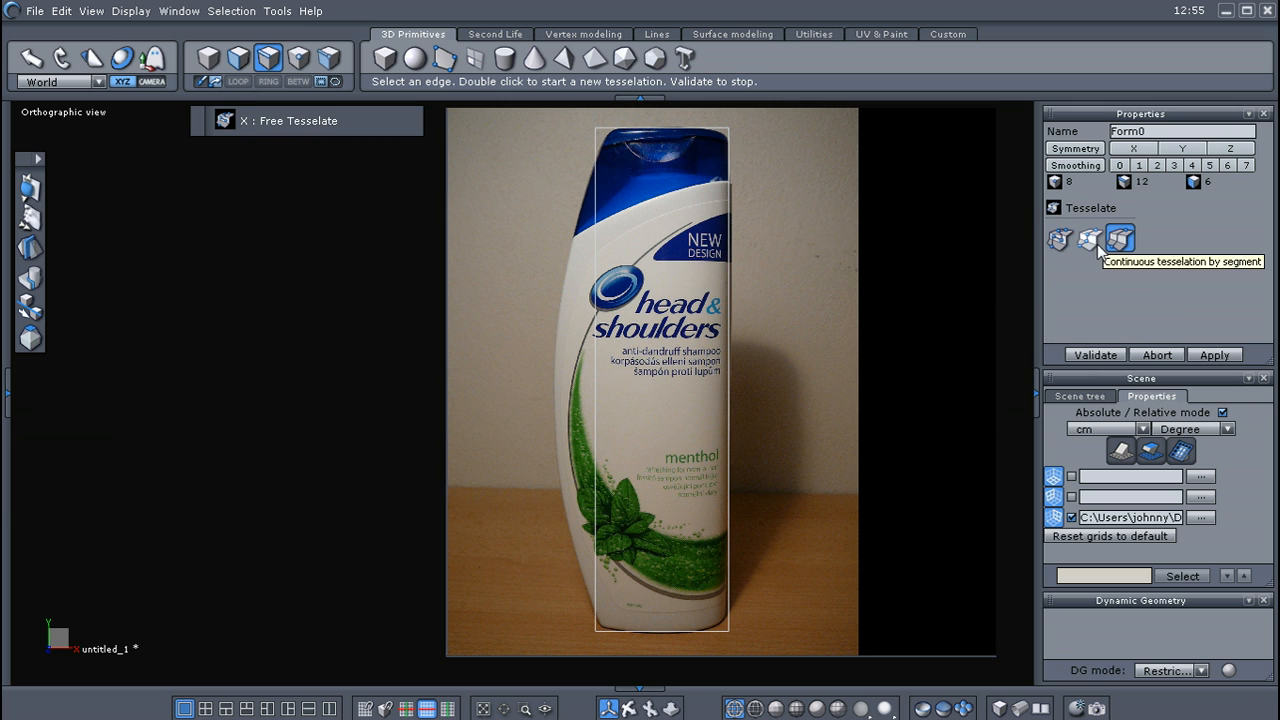
pyautogui.click(729, 395)
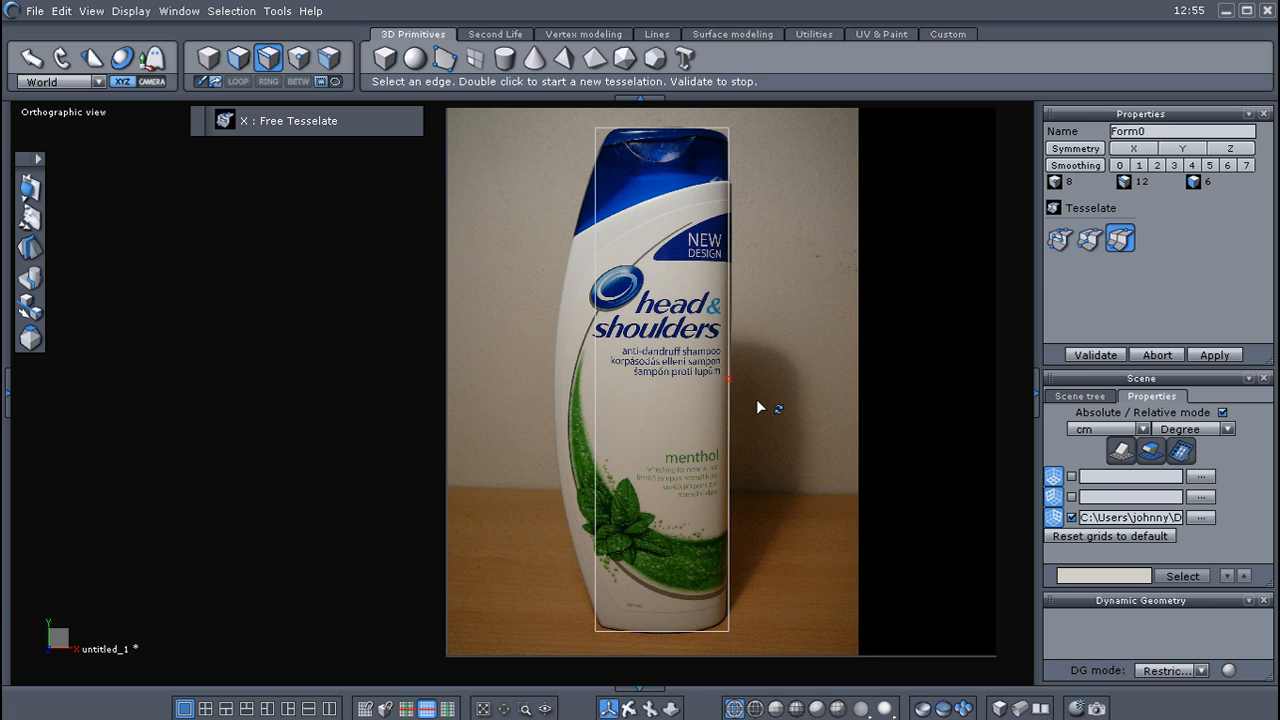
pyautogui.click(757, 407)
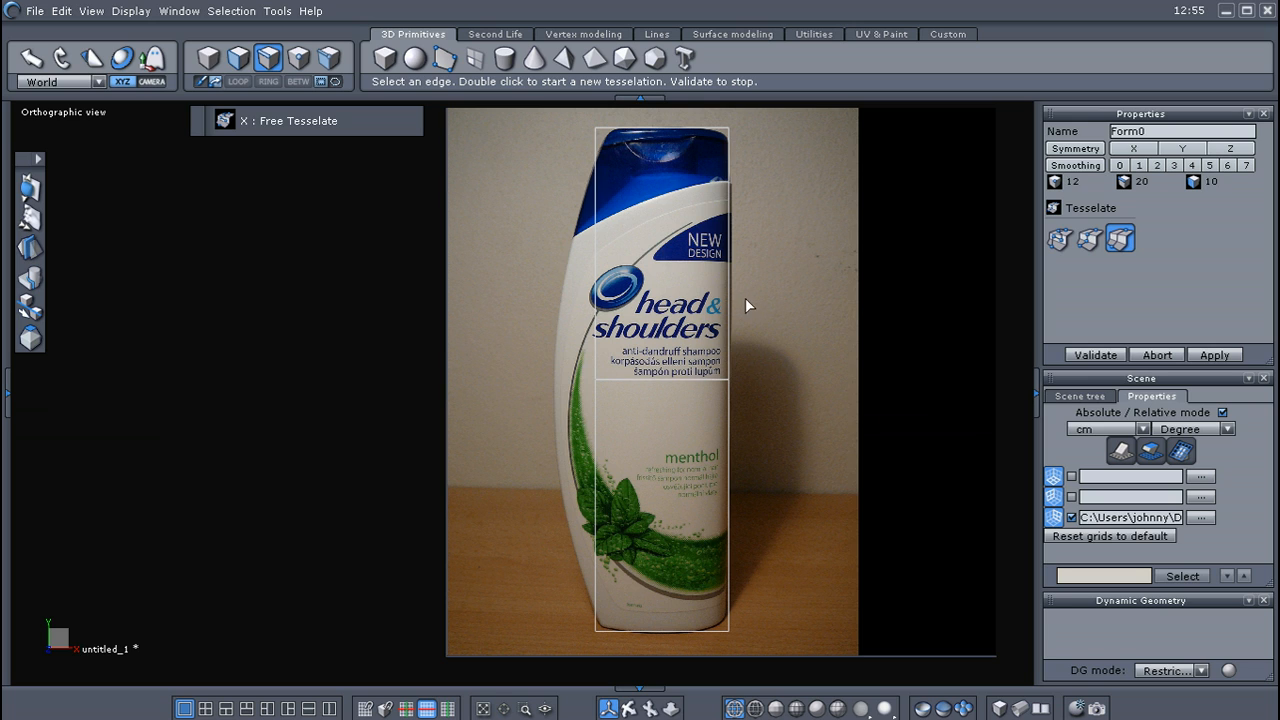
pyautogui.click(731, 276)
pyautogui.click(742, 519)
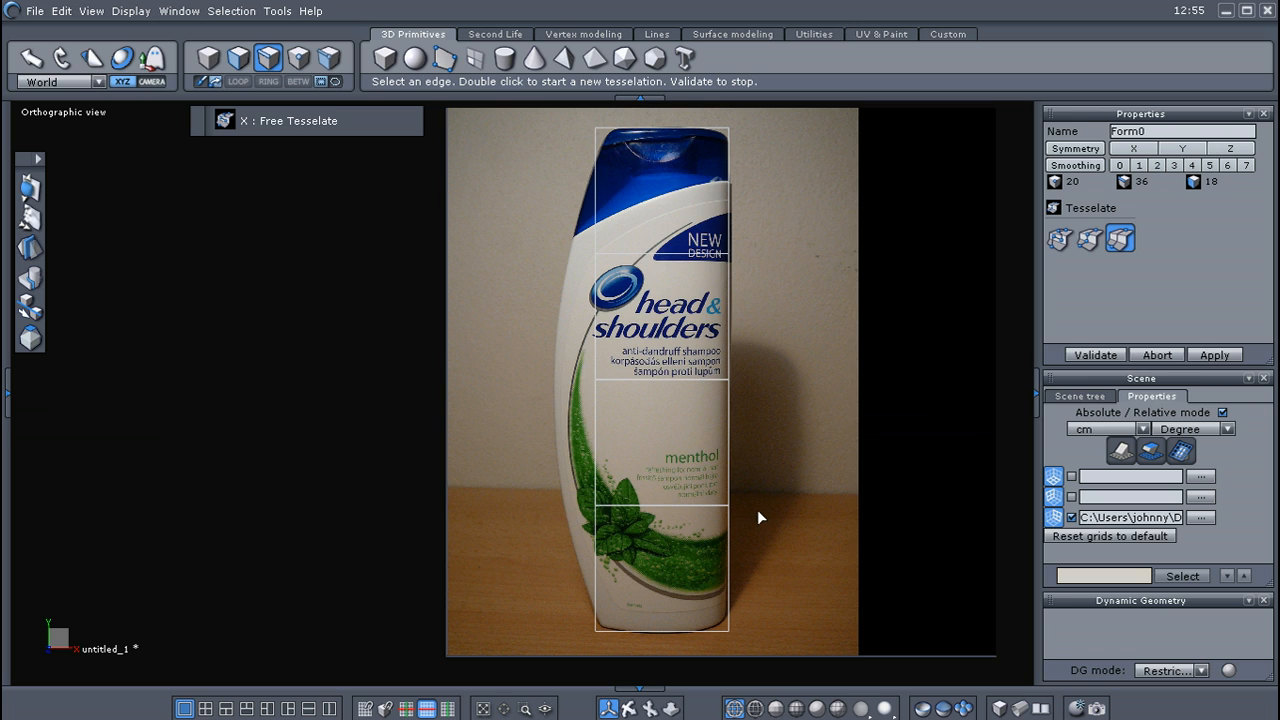
pyautogui.click(1093, 355)
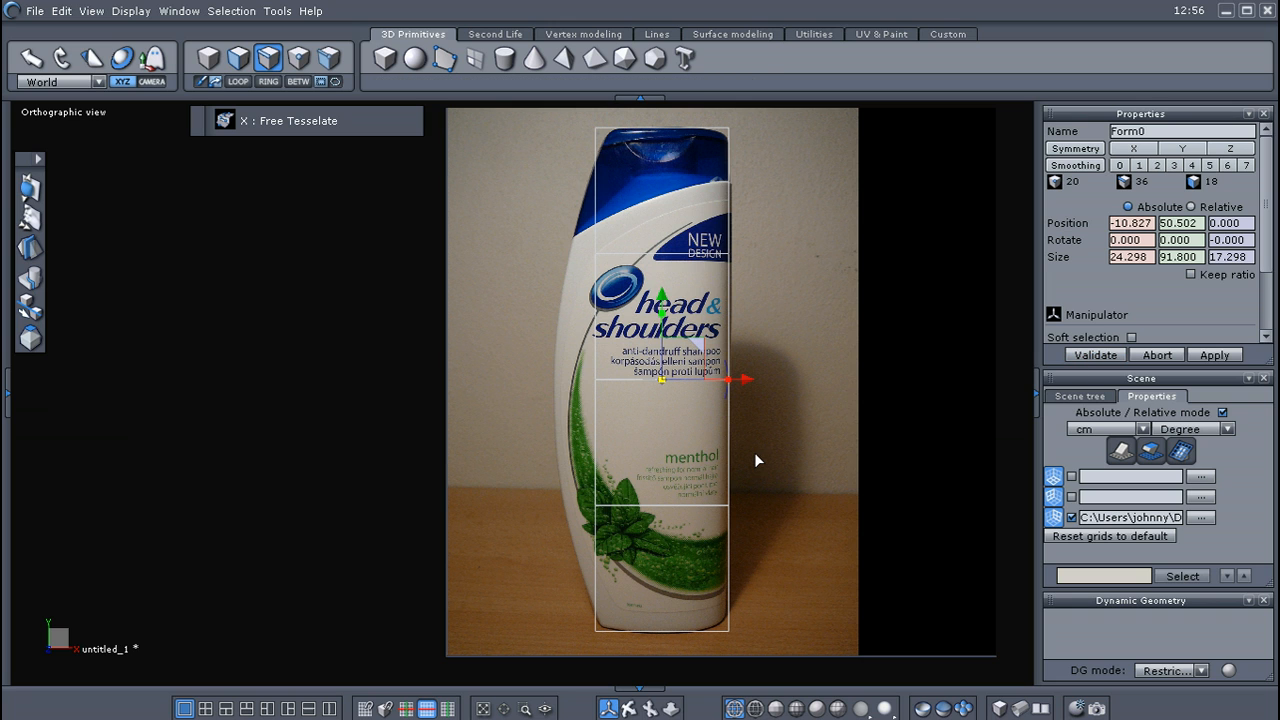
# Set the pivot at the upper loop's right-hand point and scale its left-hand points along X out to the bottle's left outline
pyautogui.scroll(3, 758, 444)
pyautogui.moveTo(772, 399); pyautogui.dragTo(793, 432, button='middle')
pyautogui.press('space')
pyautogui.click(978, 411)
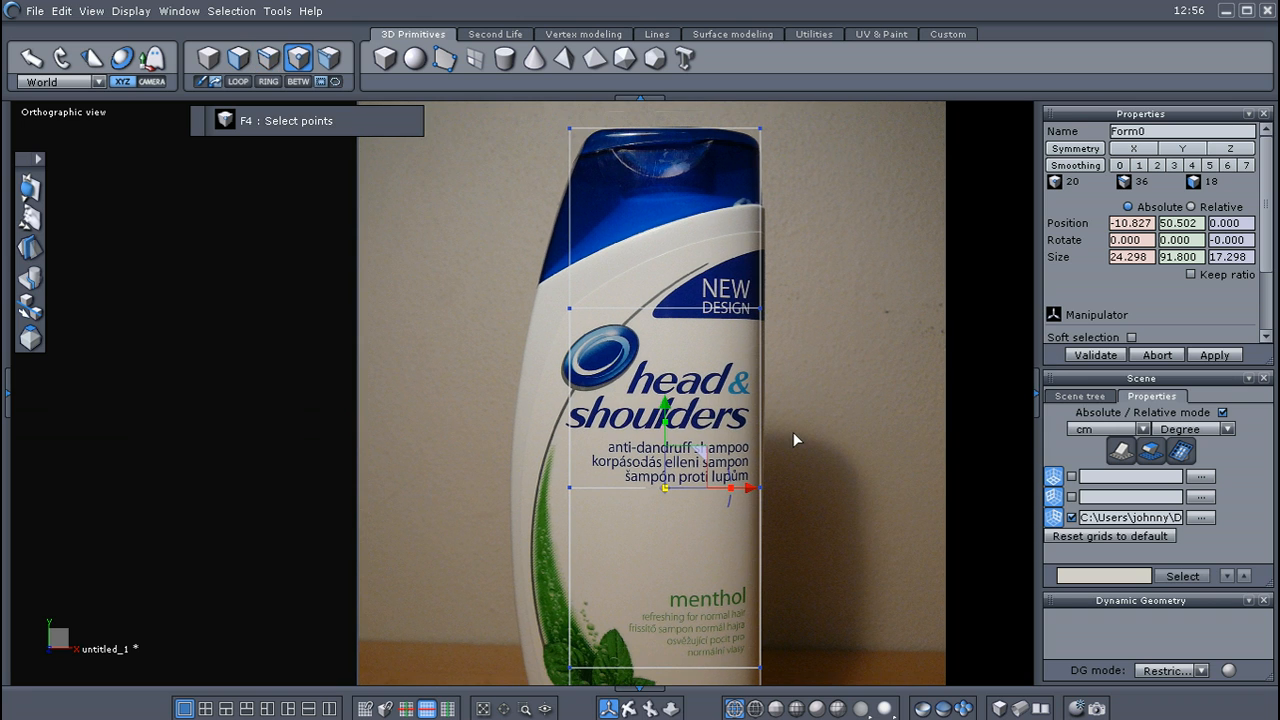
pyautogui.press('space')
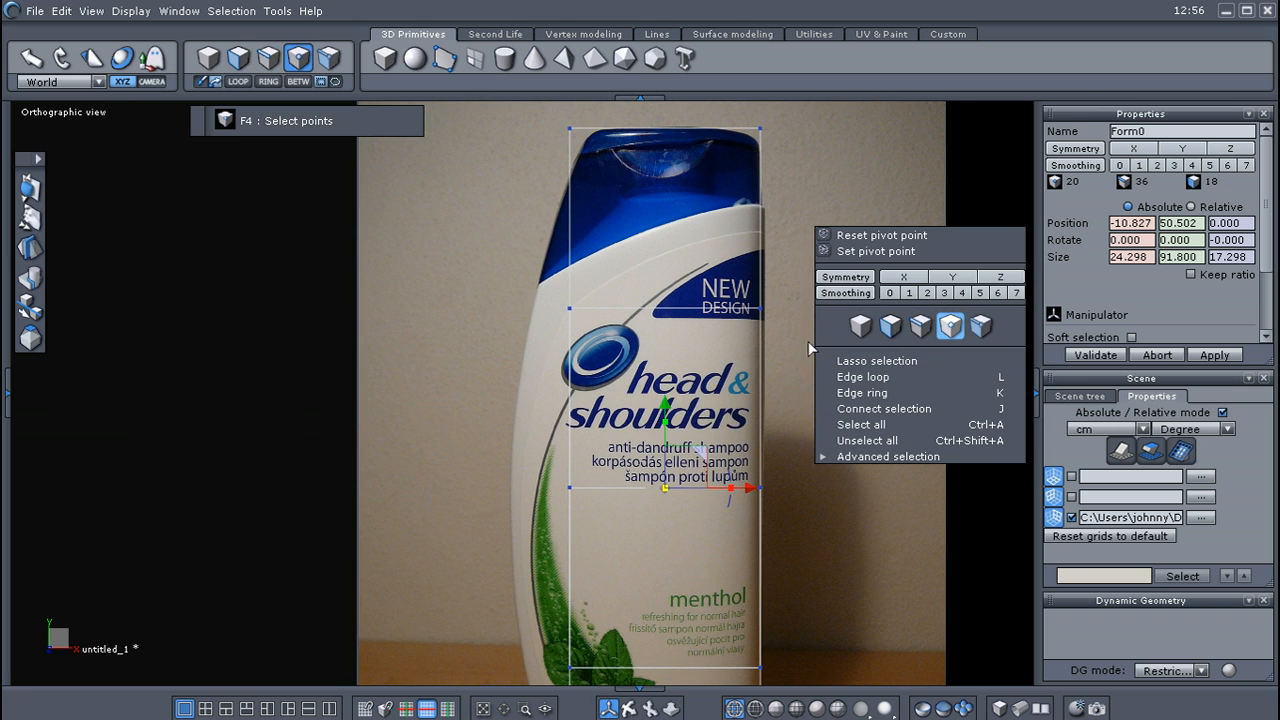
pyautogui.click(862, 251)
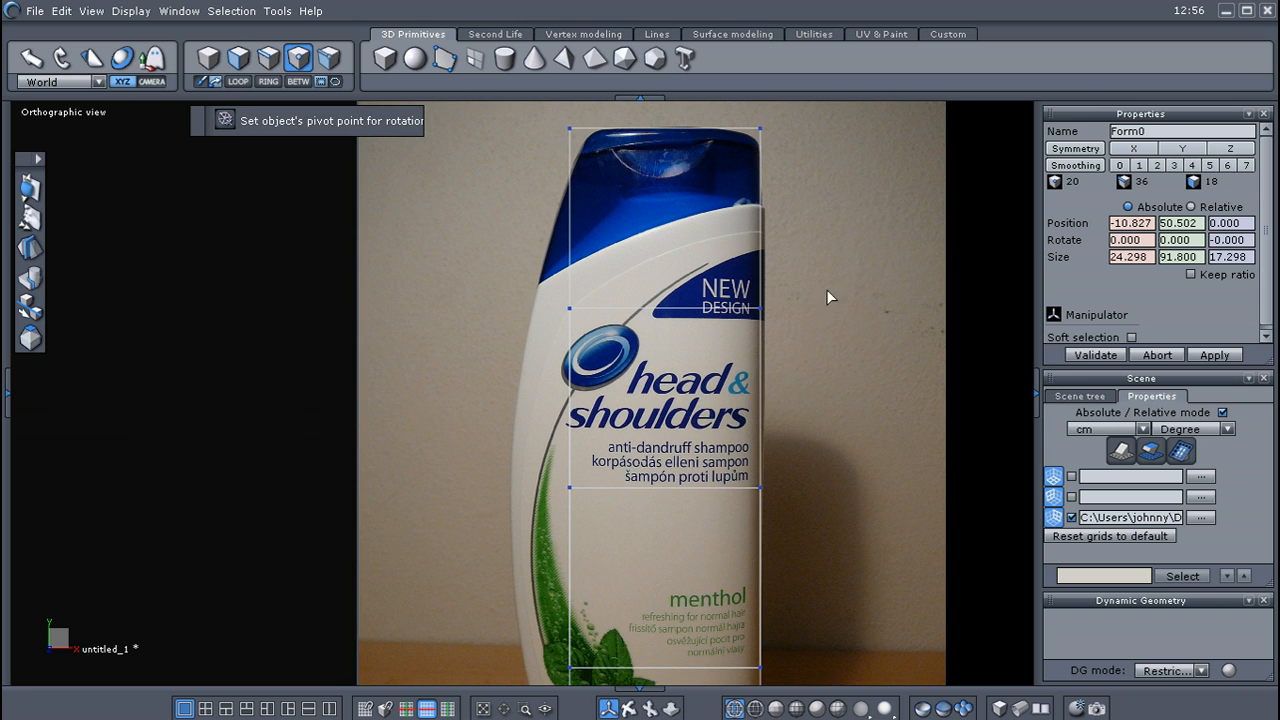
pyautogui.click(761, 308)
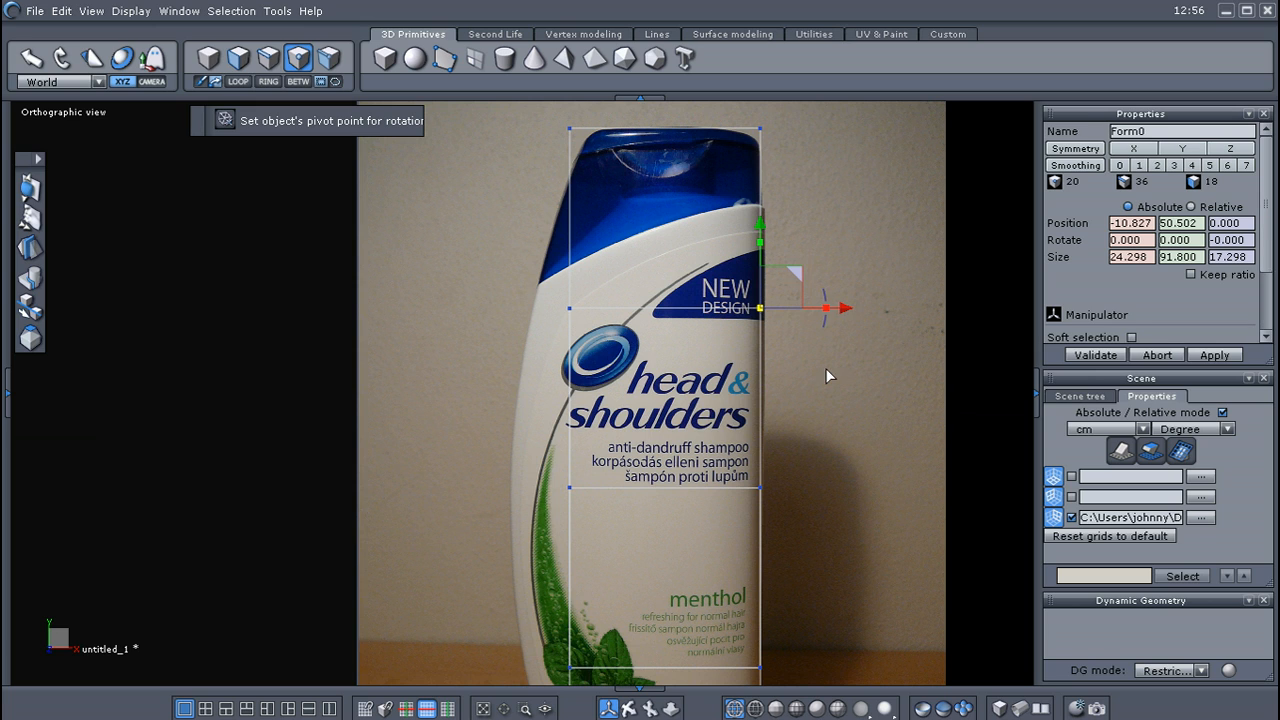
pyautogui.moveTo(514, 286); pyautogui.dragTo(720, 336)
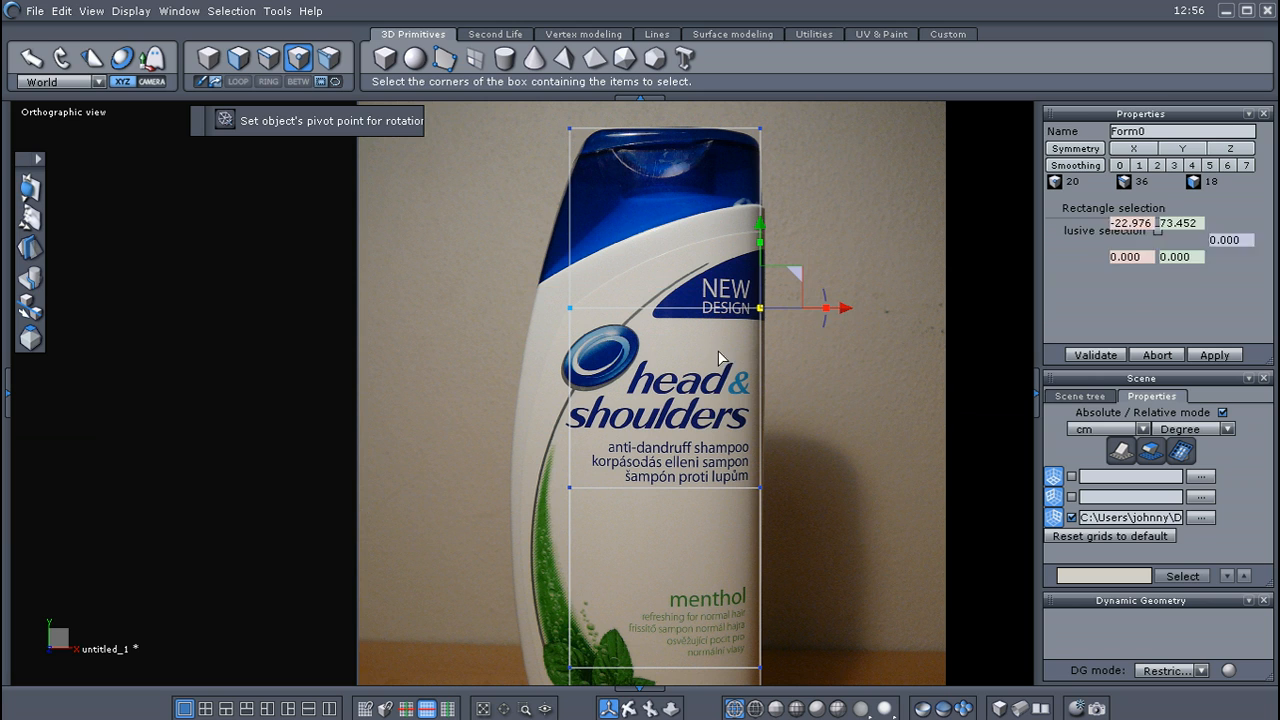
pyautogui.moveTo(826, 308); pyautogui.dragTo(833, 308)
# Set the pivot at the middle loop's right-hand point and scale its left-hand points to the bottle's left outline, at X about -30.5 cm
pyautogui.moveTo(521, 459); pyautogui.dragTo(600, 505)
pyautogui.rightClick(830, 468)
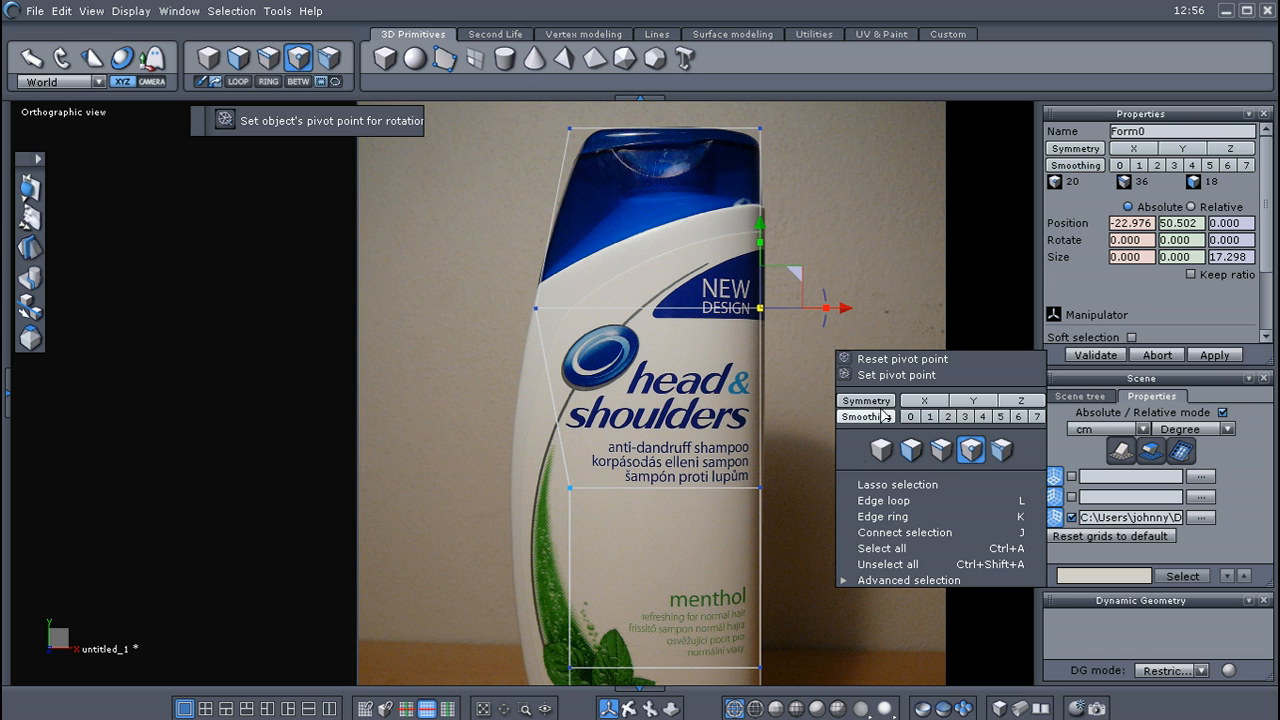
pyautogui.click(896, 375)
pyautogui.click(758, 486)
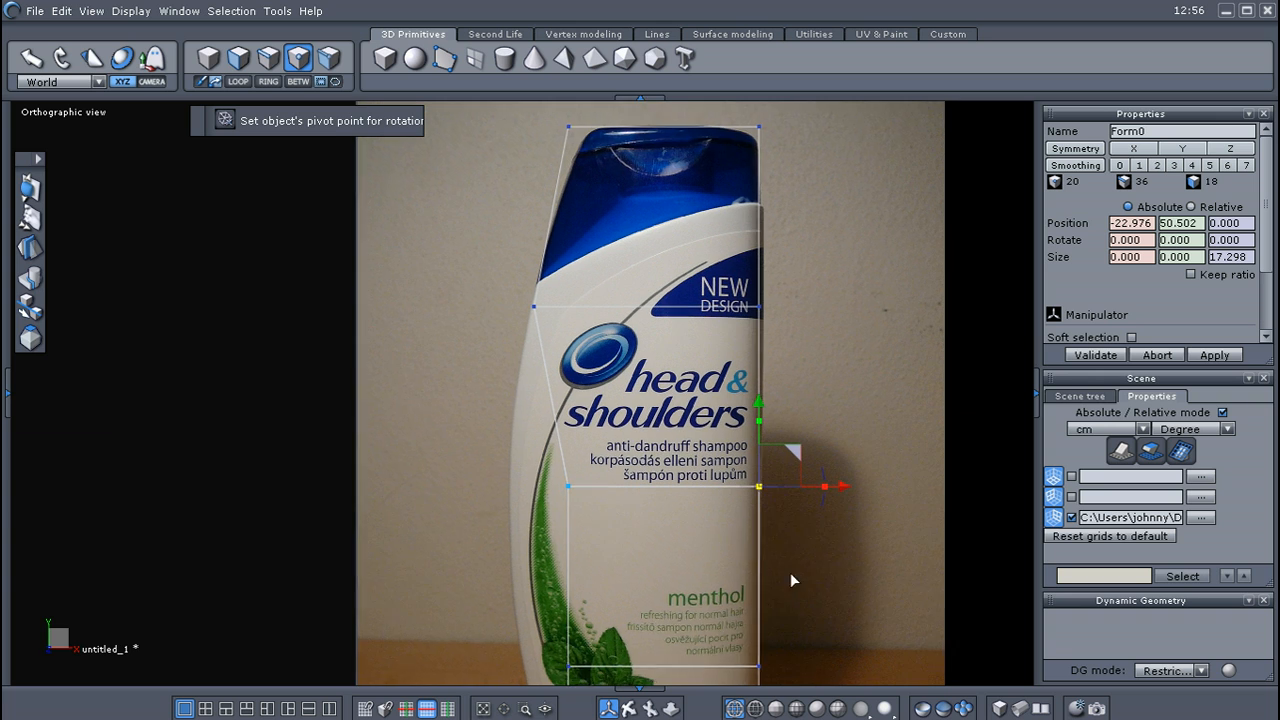
pyautogui.moveTo(790, 572); pyautogui.dragTo(776, 521, button='middle')
pyautogui.moveTo(810, 437); pyautogui.dragTo(830, 443)
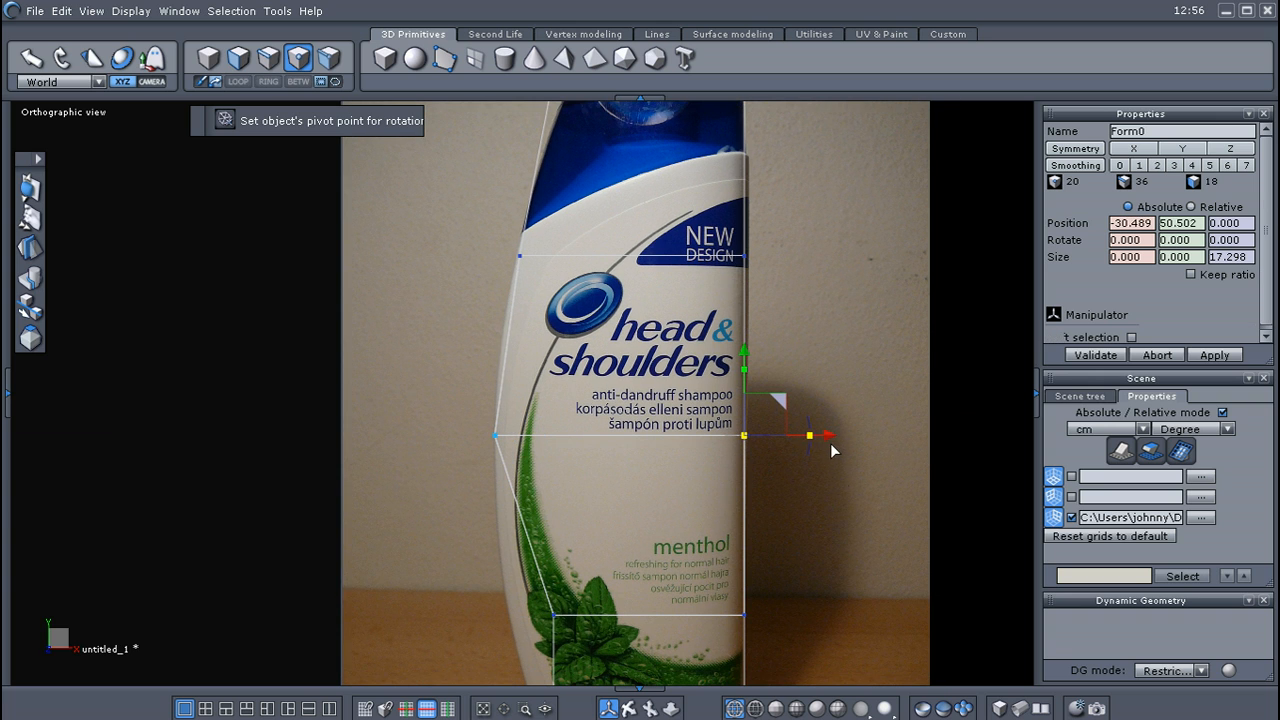
# Set the pivot at the lower loop's right-hand point and scale its left-hand points along X out to the bottle's left outline
pyautogui.moveTo(836, 578); pyautogui.dragTo(834, 415, button='middle')
pyautogui.moveTo(491, 405); pyautogui.dragTo(658, 522)
pyautogui.rightClick(814, 465)
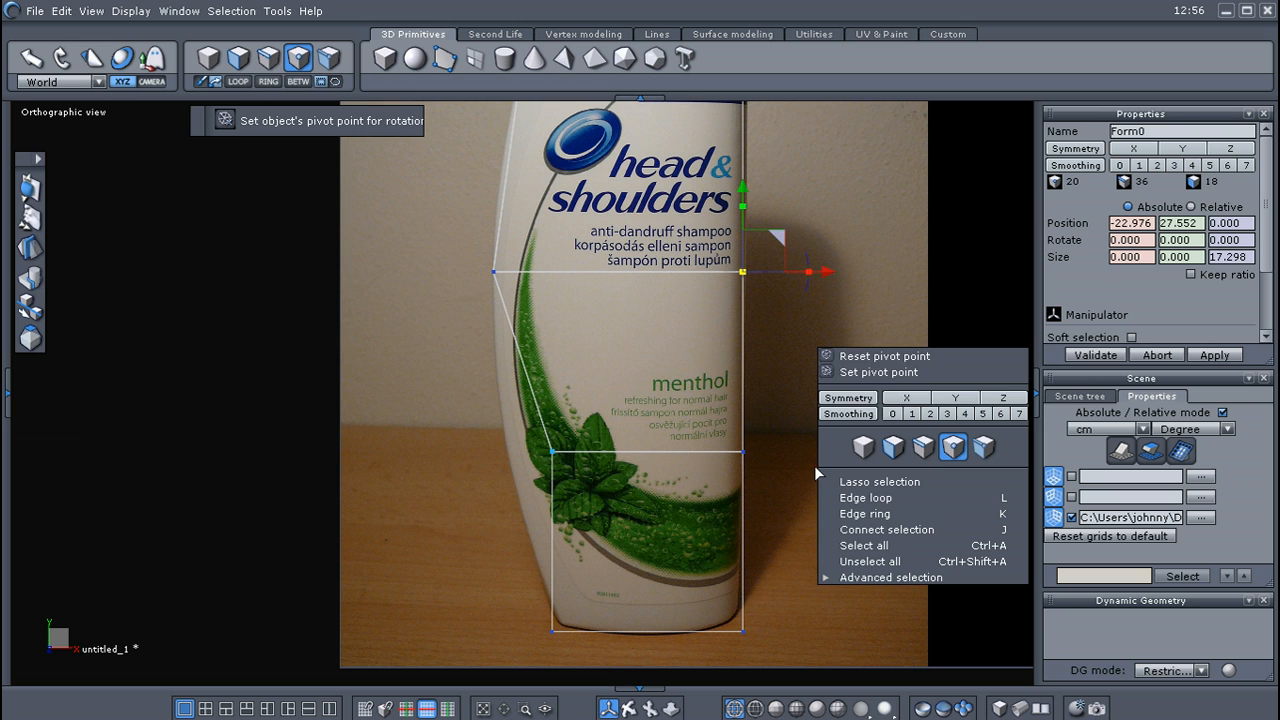
pyautogui.click(878, 372)
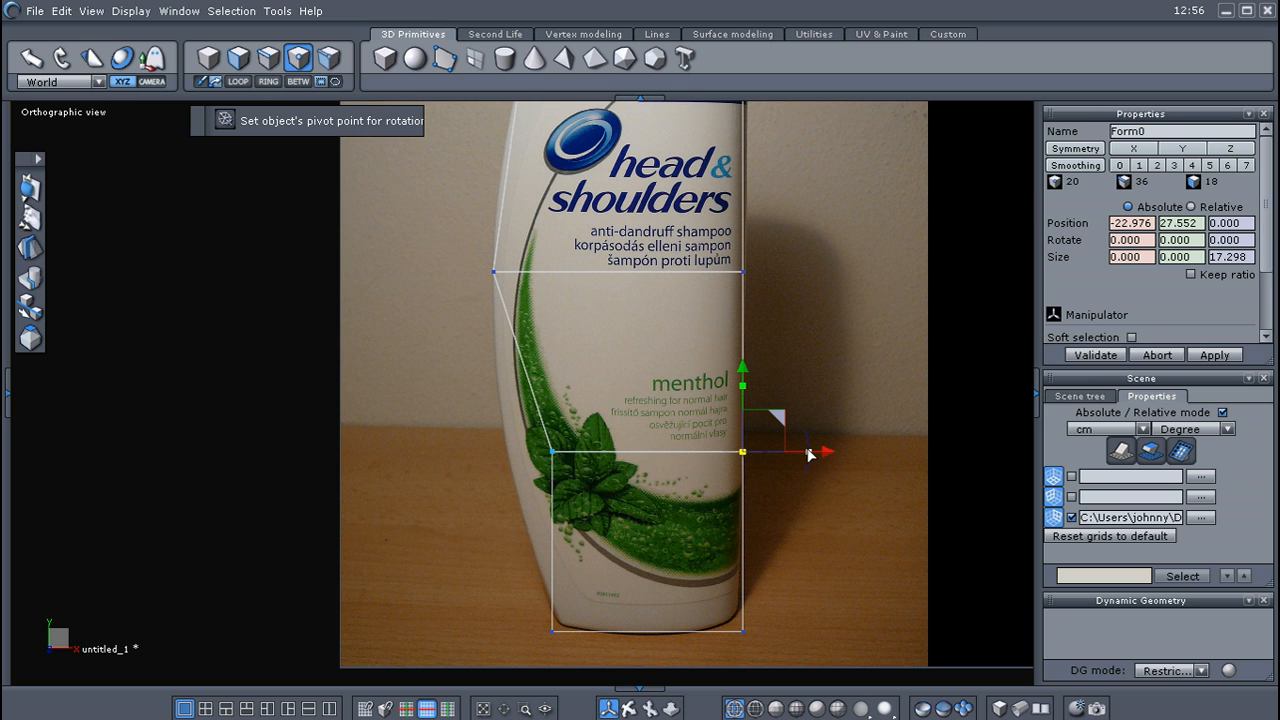
pyautogui.moveTo(809, 454); pyautogui.dragTo(822, 454)
pyautogui.moveTo(843, 391)
pyautogui.mouseDown(button='middle')
pyautogui.moveTo(841, 548)
pyautogui.moveTo(826, 538)
pyautogui.moveTo(846, 405)
pyautogui.mouseUp(button='middle')
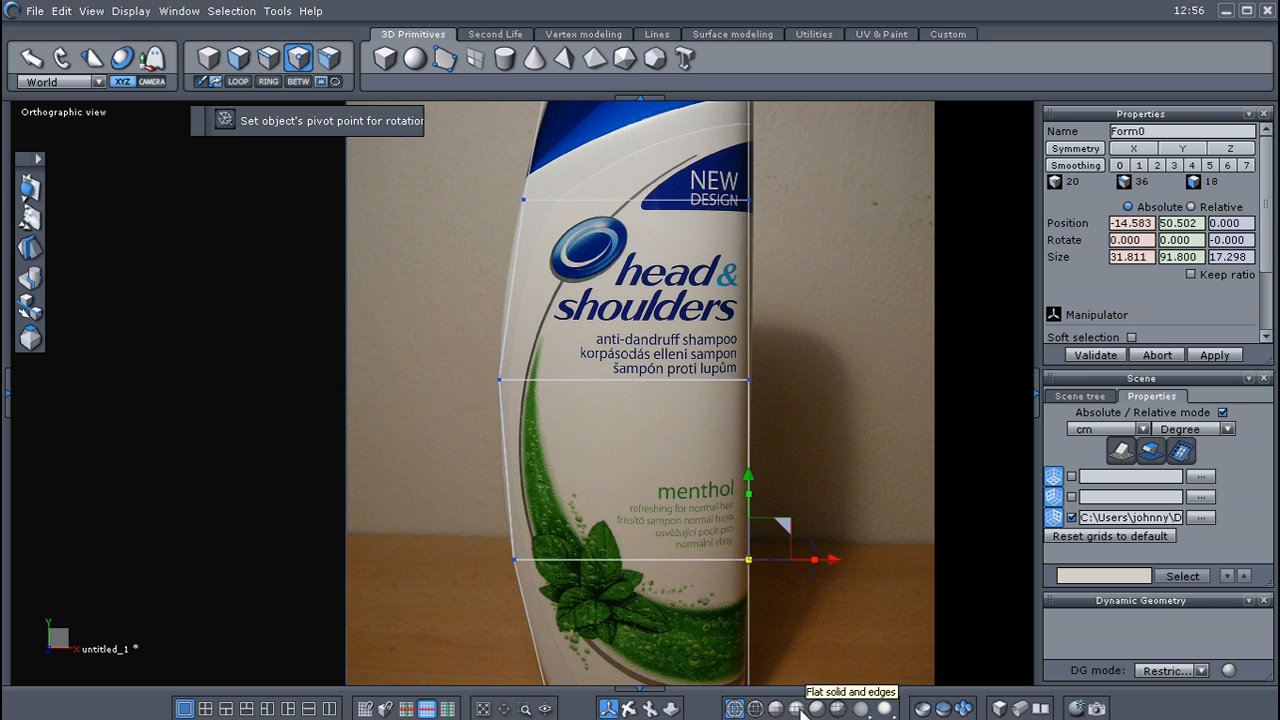
# Display the model as flat solid and edges in a perspective angle and reset its pivot point
pyautogui.click(797, 709)
pyautogui.moveTo(832, 651)
pyautogui.mouseDown(button='middle')
pyautogui.moveTo(497, 609)
pyautogui.moveTo(679, 620)
pyautogui.moveTo(843, 514)
pyautogui.moveTo(844, 460)
pyautogui.moveTo(626, 549)
pyautogui.moveTo(614, 514)
pyautogui.mouseUp(button='middle')
pyautogui.rightClick(562, 500)
pyautogui.click(605, 384)
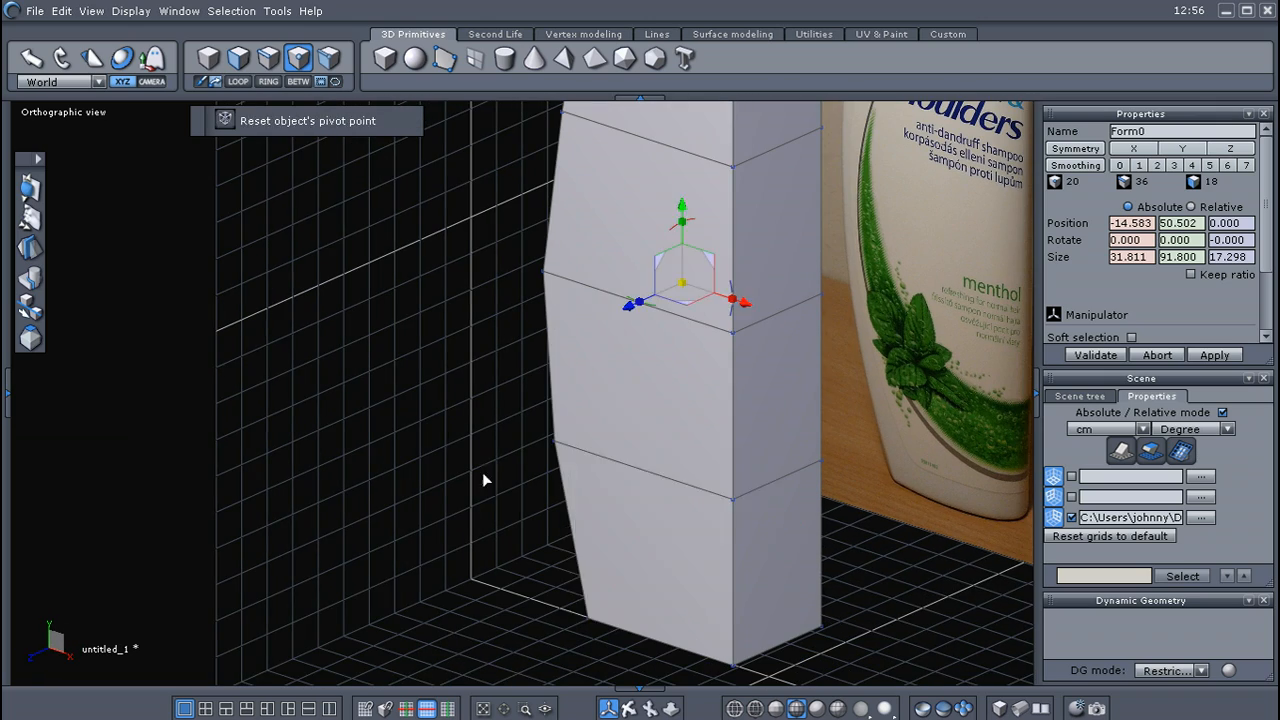
pyautogui.moveTo(484, 481); pyautogui.dragTo(499, 598, button='middle')
pyautogui.moveTo(627, 576)
pyautogui.mouseDown(button='middle')
pyautogui.moveTo(474, 583)
pyautogui.moveTo(529, 466)
pyautogui.moveTo(666, 474)
pyautogui.moveTo(628, 563)
pyautogui.mouseUp(button='middle')
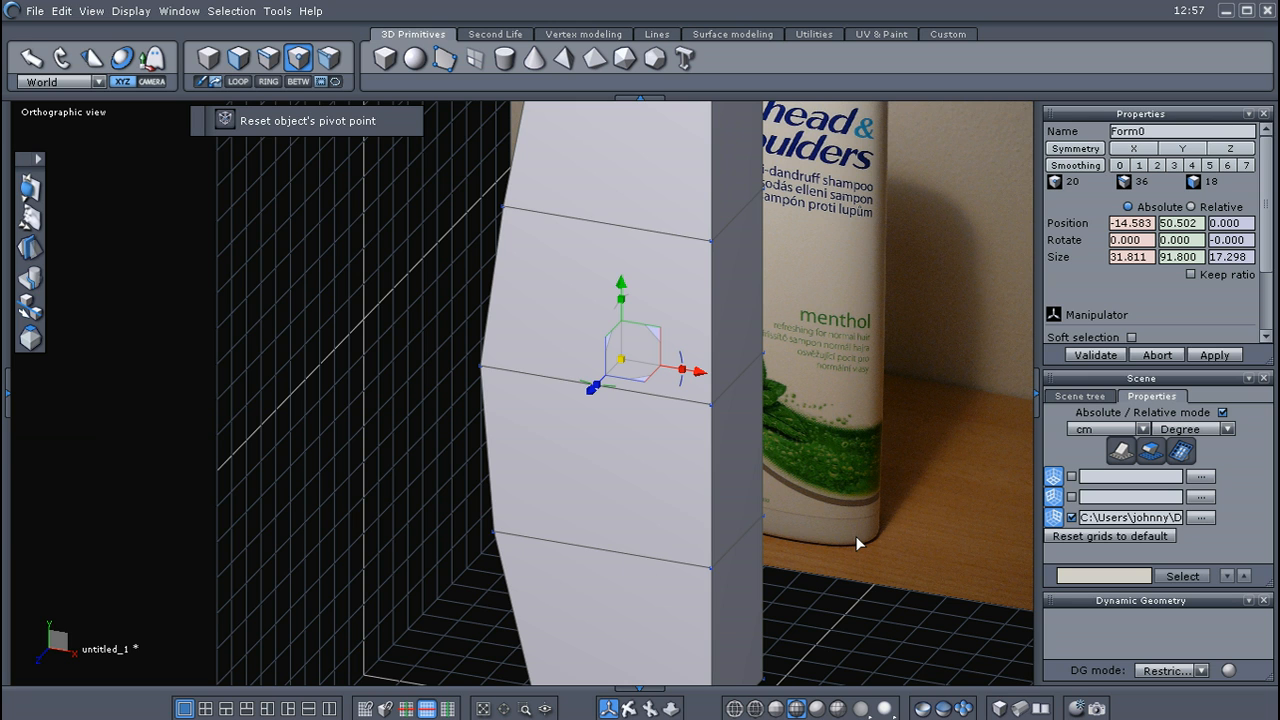
pyautogui.moveTo(844, 538); pyautogui.dragTo(730, 563, button='middle')
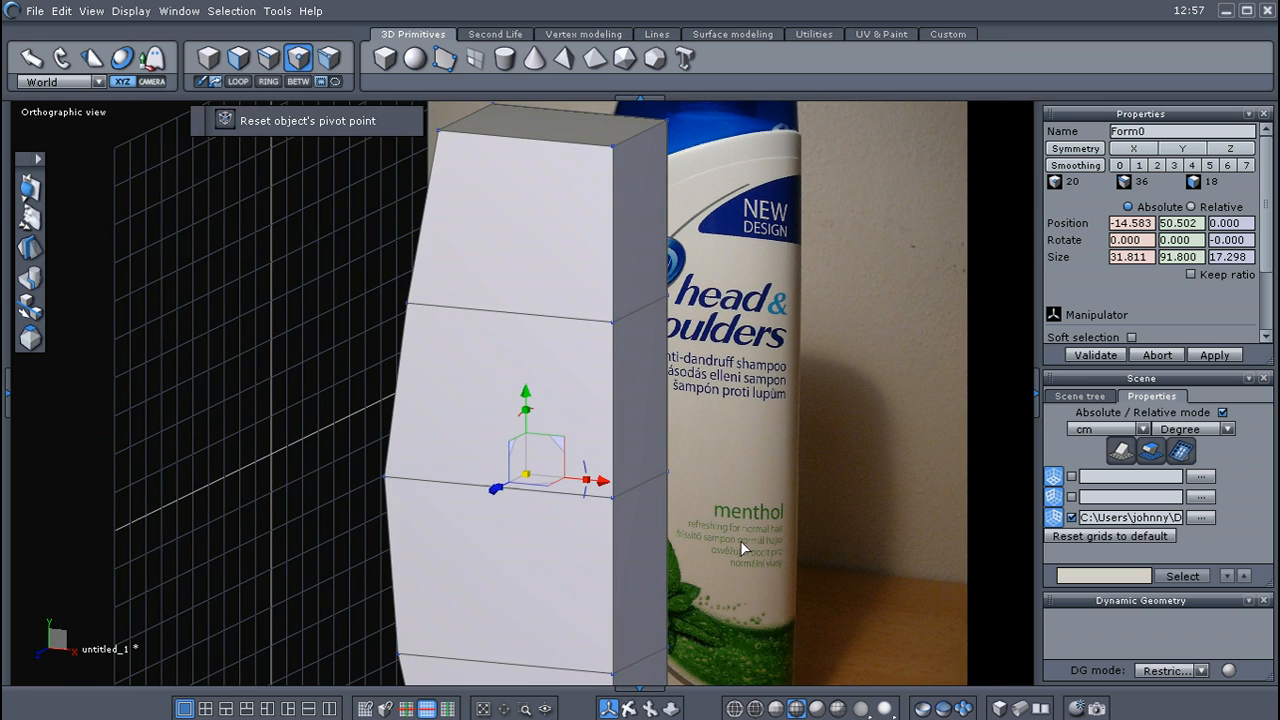
pyautogui.scroll(-2, 740, 540)
pyautogui.moveTo(737, 545); pyautogui.dragTo(738, 515, button='middle')
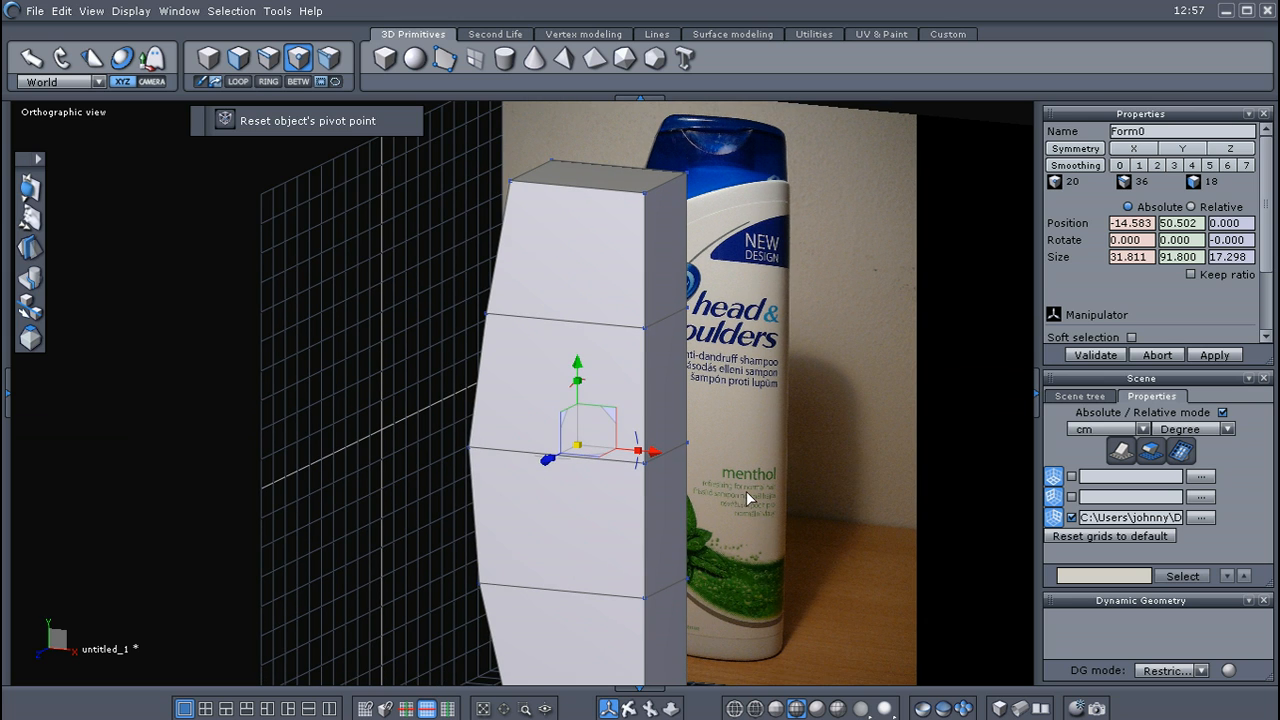
pyautogui.click(730, 34)
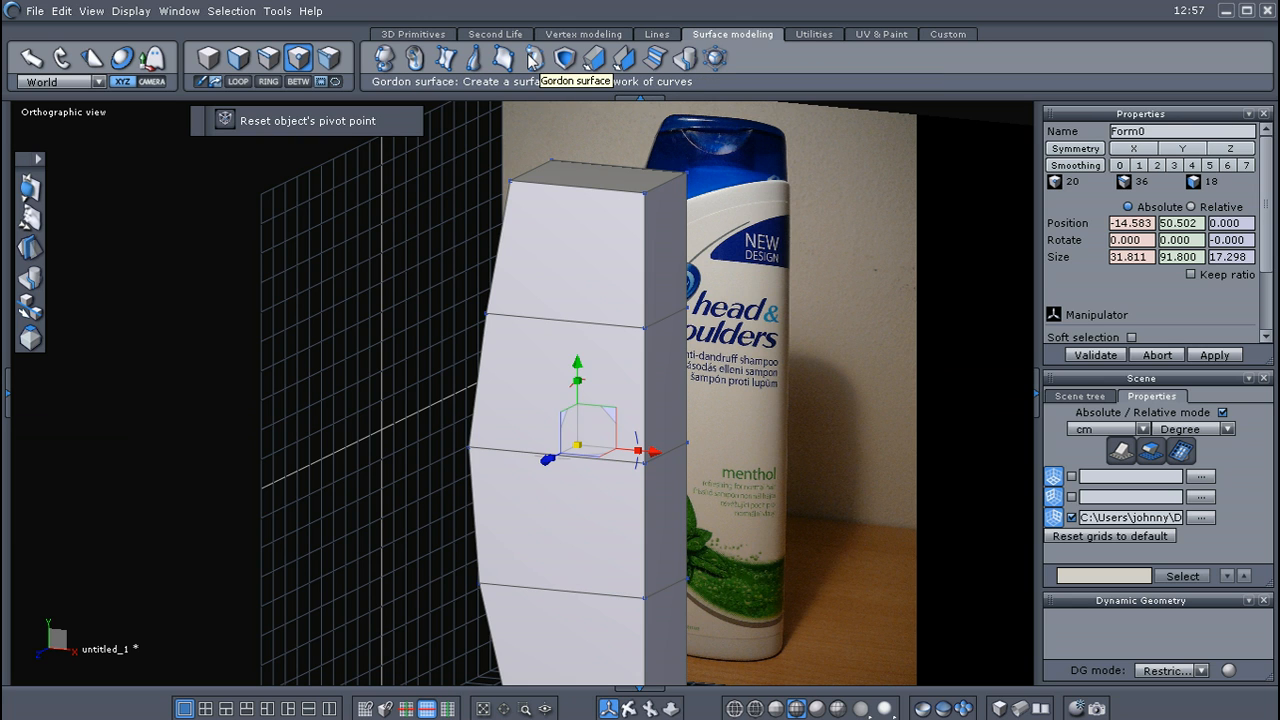
pyautogui.moveTo(784, 400); pyautogui.dragTo(783, 368, button='middle')
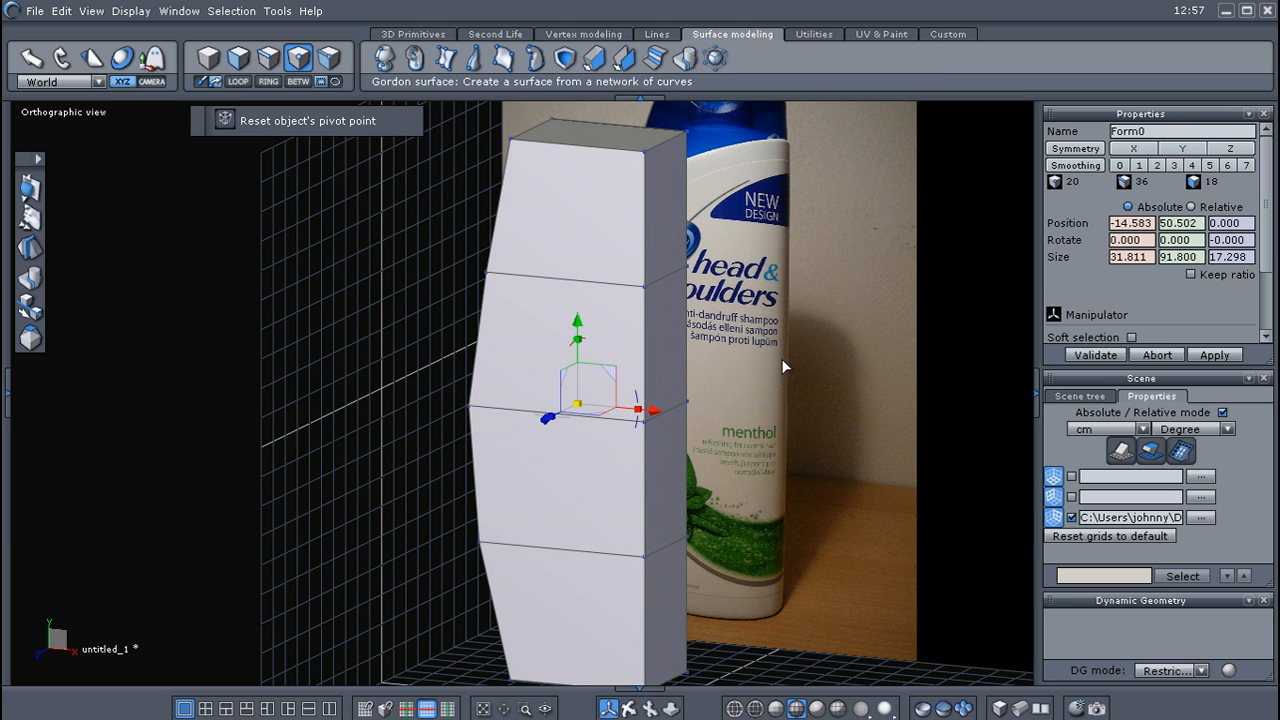